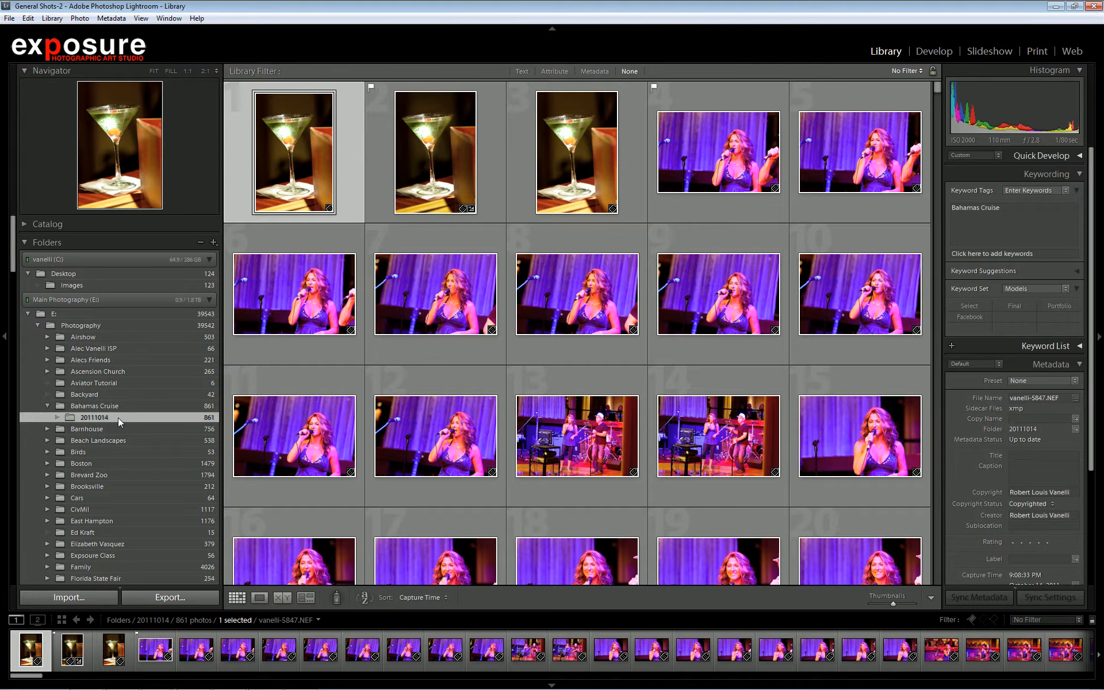
Create a folder named 20121014 inside the Bahamas Cruise folder
right_click(144, 407)
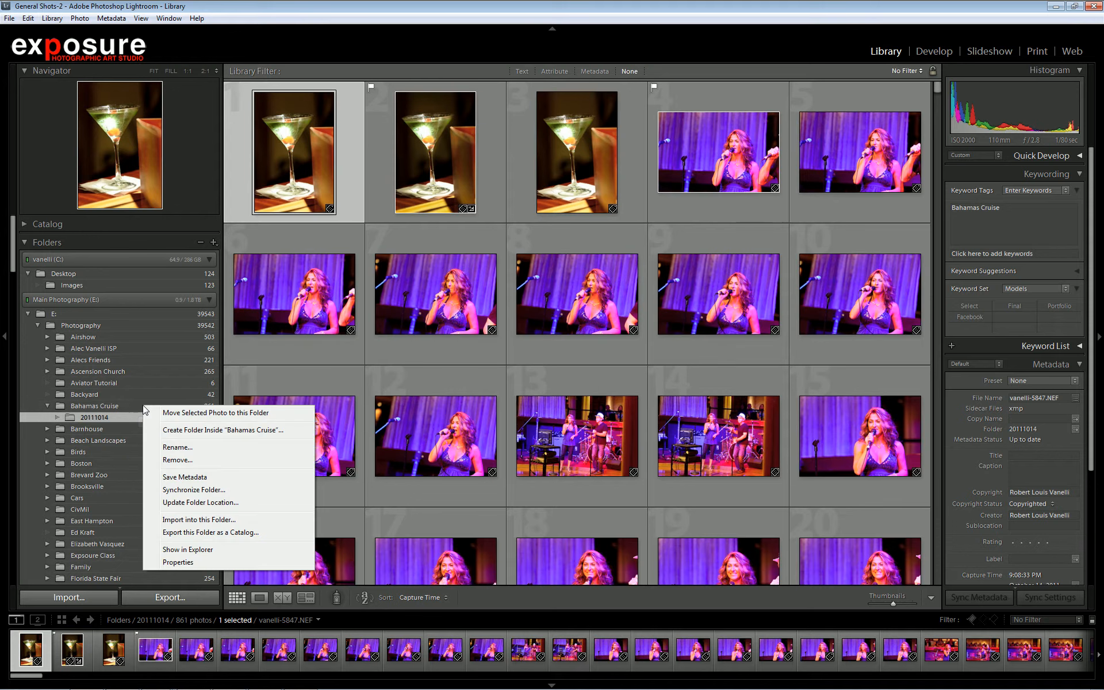
left_click(192, 437)
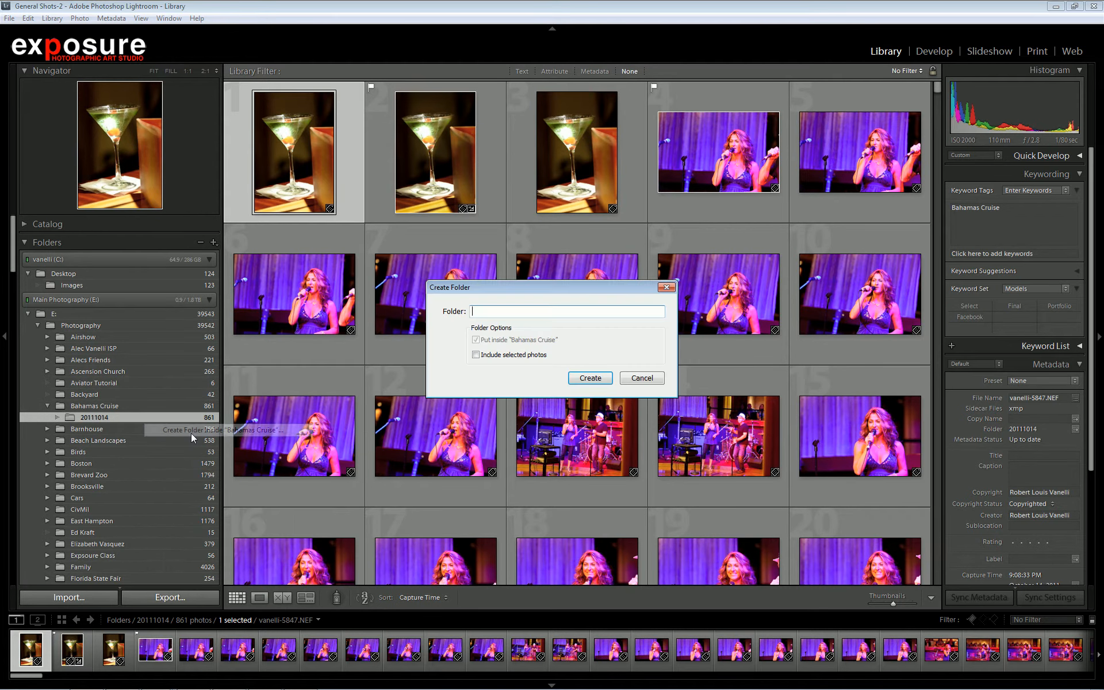
type("20")
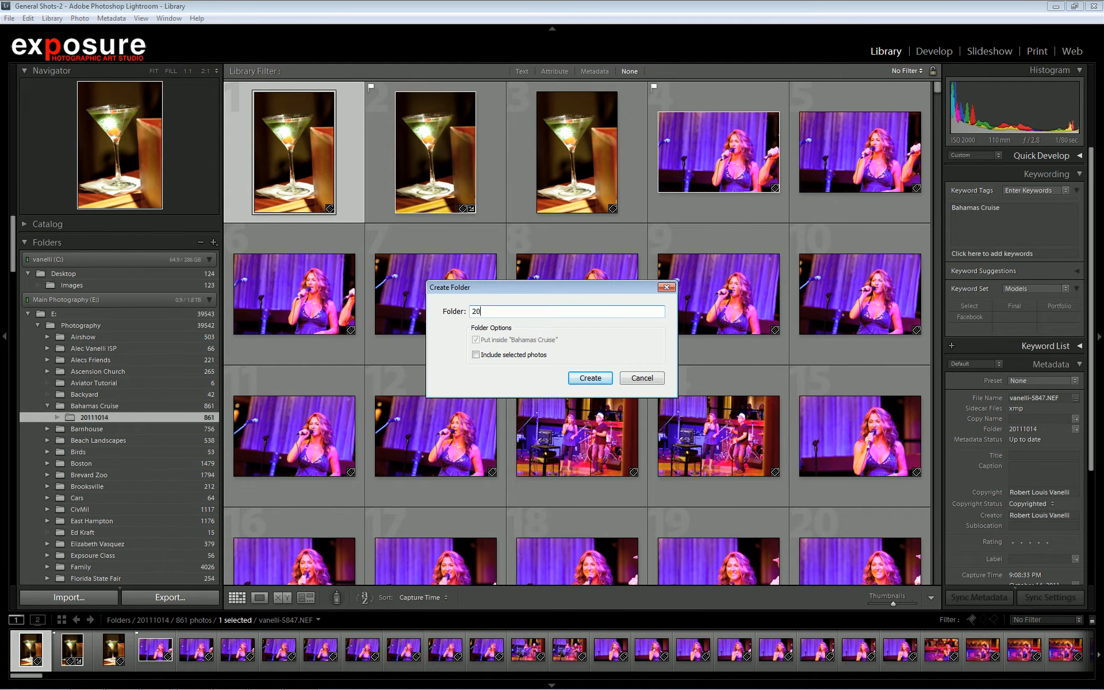
type("121014")
left_click(593, 378)
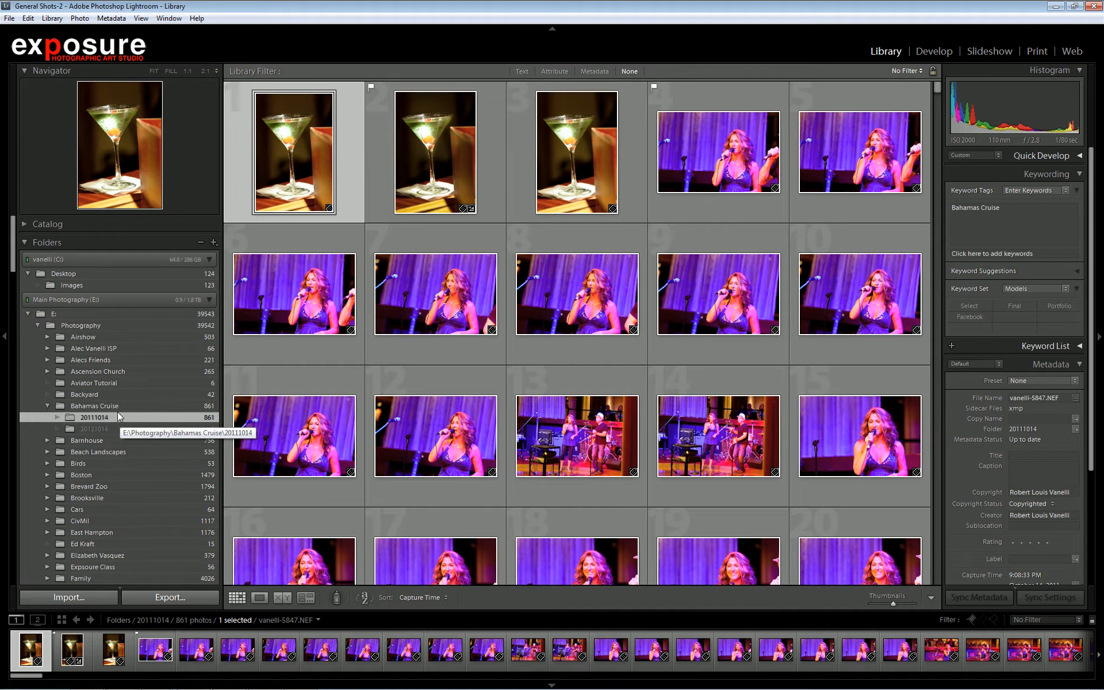
Remove the empty 20121014 folder from Bahamas Cruise
left_click(107, 427)
right_click(108, 427)
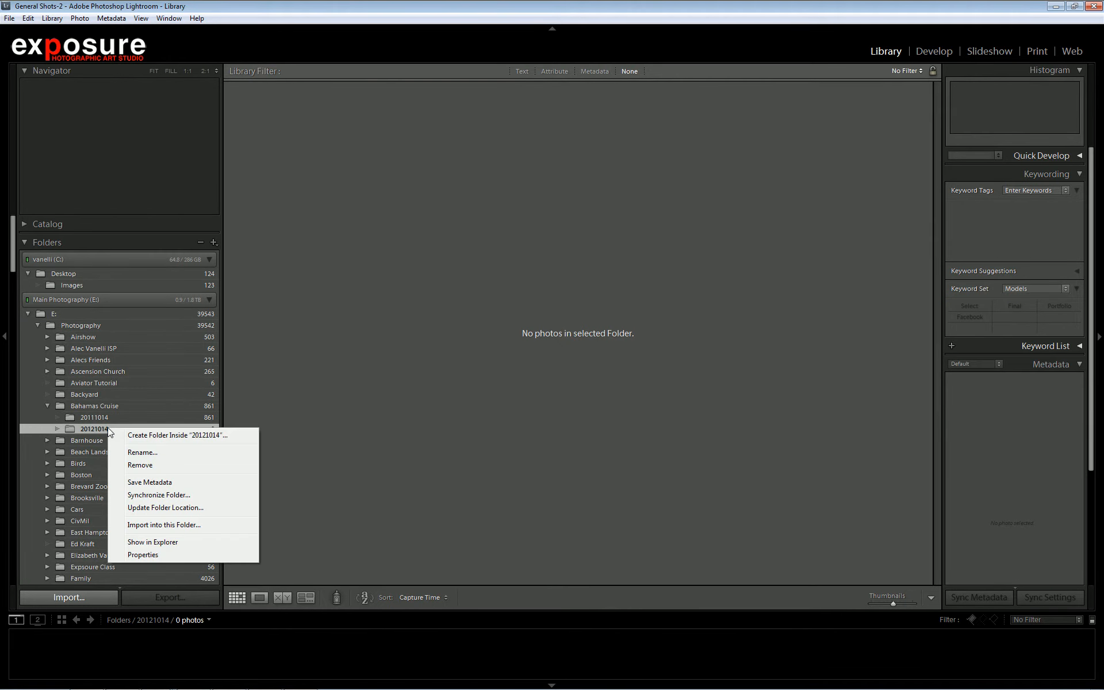
left_click(137, 464)
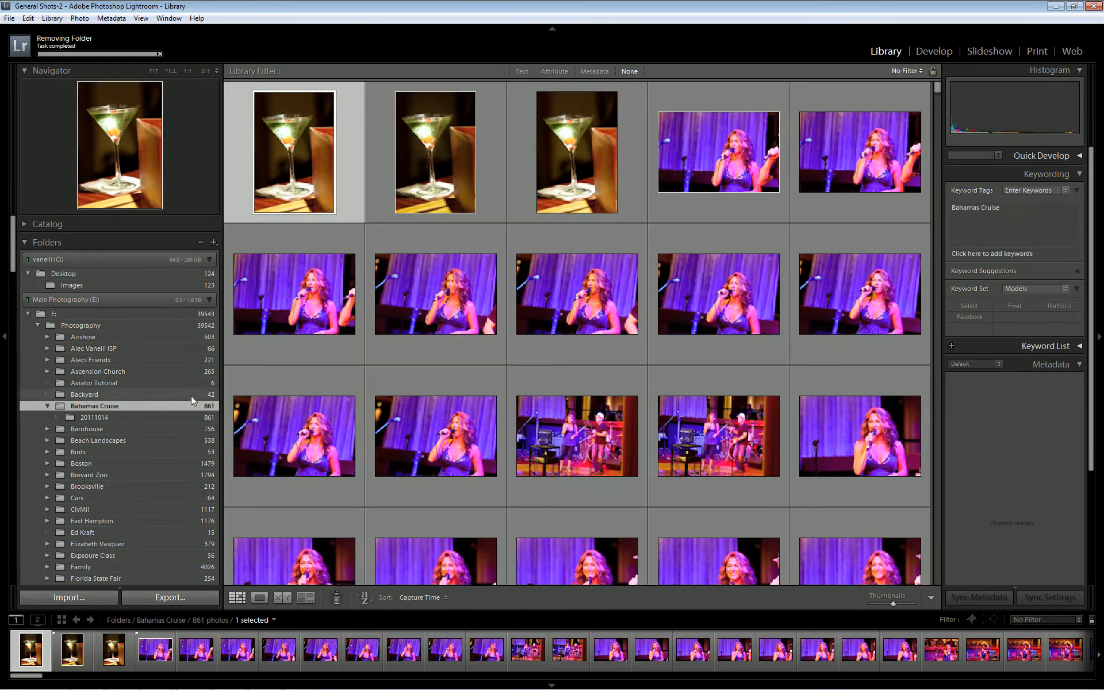
Create a folder named Bahamas Cruise 2 inside the Photography folder
left_click(89, 326)
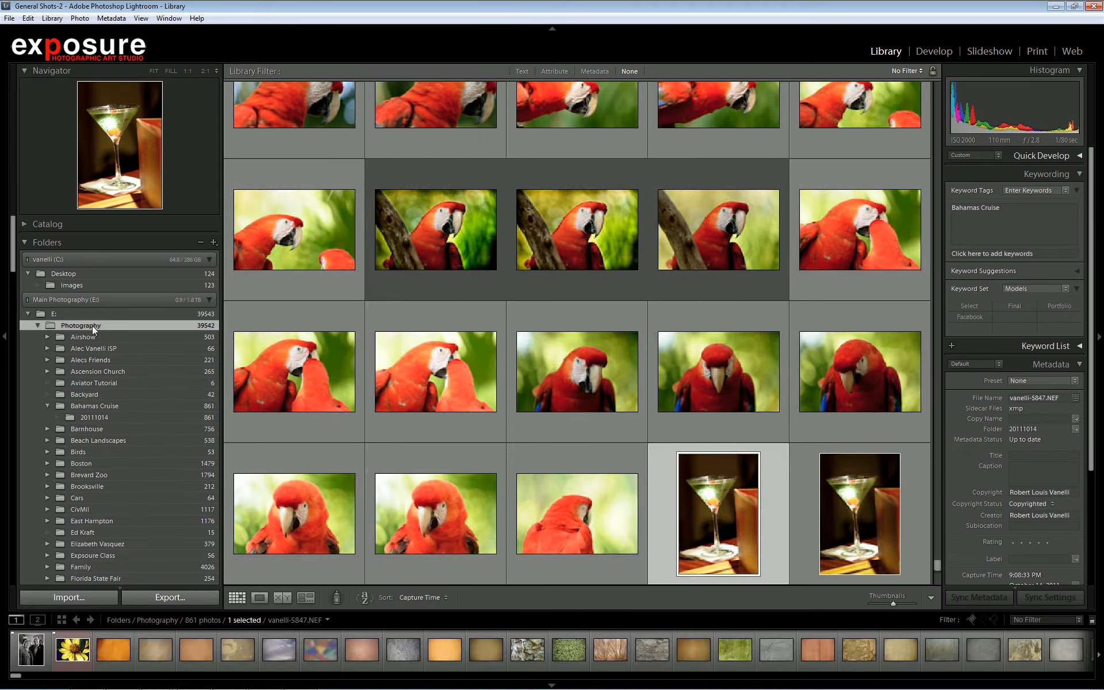
right_click(118, 324)
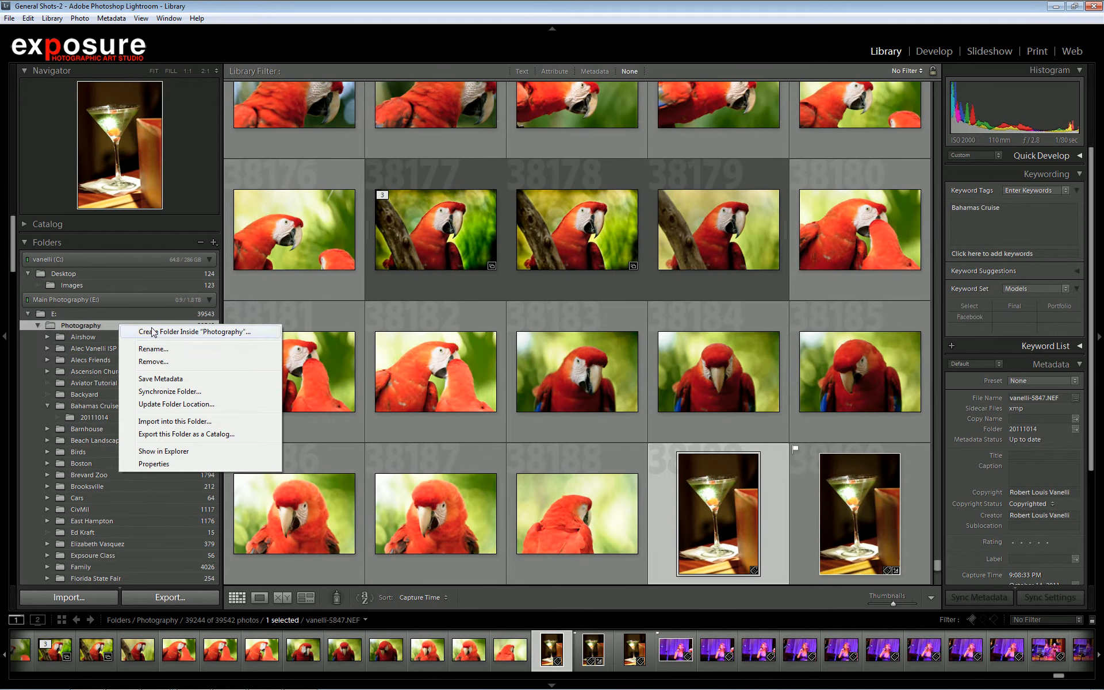
left_click(172, 332)
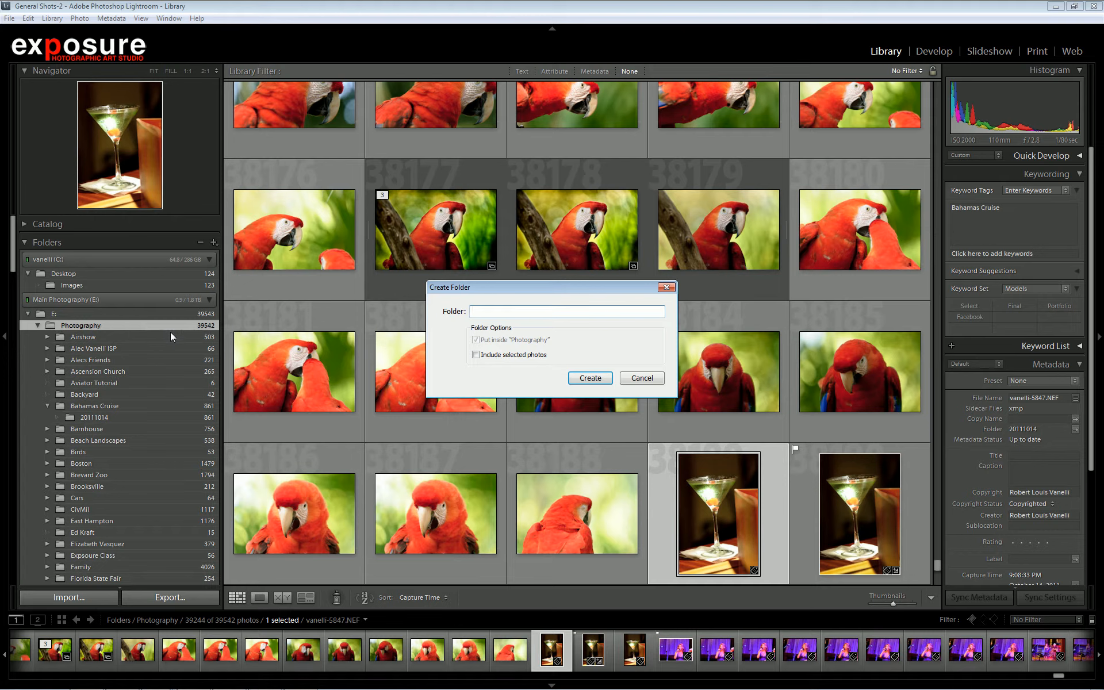
type("Bahamas Cruise 2")
left_click(591, 381)
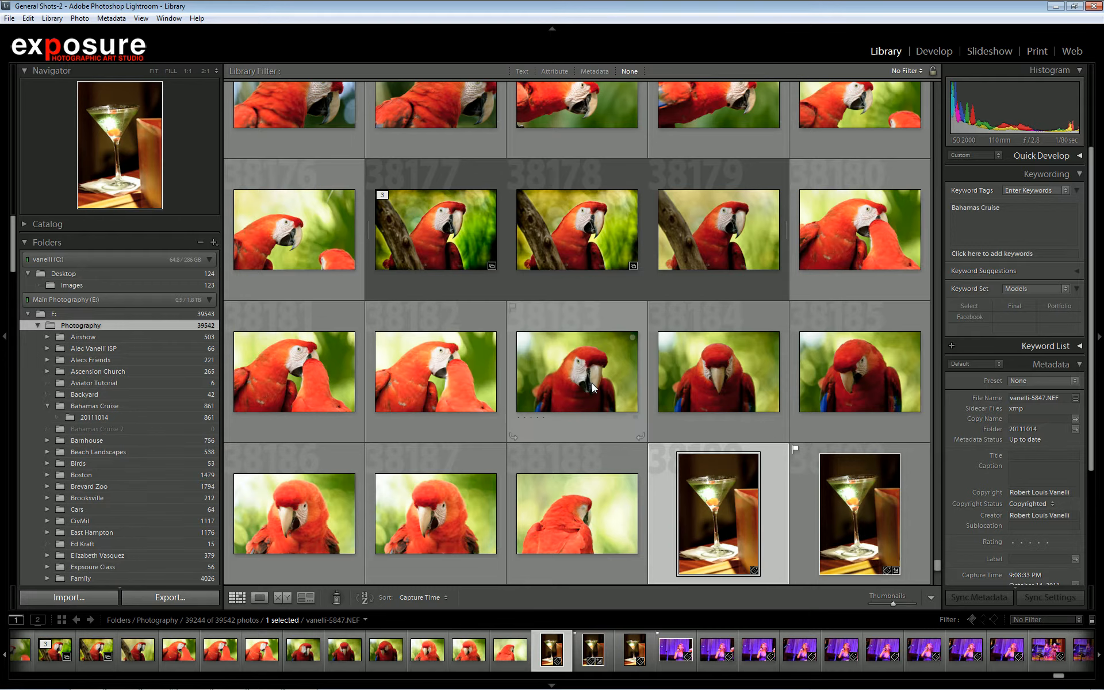
Create a subfolder named 20111014 inside Bahamas Cruise 2
right_click(129, 428)
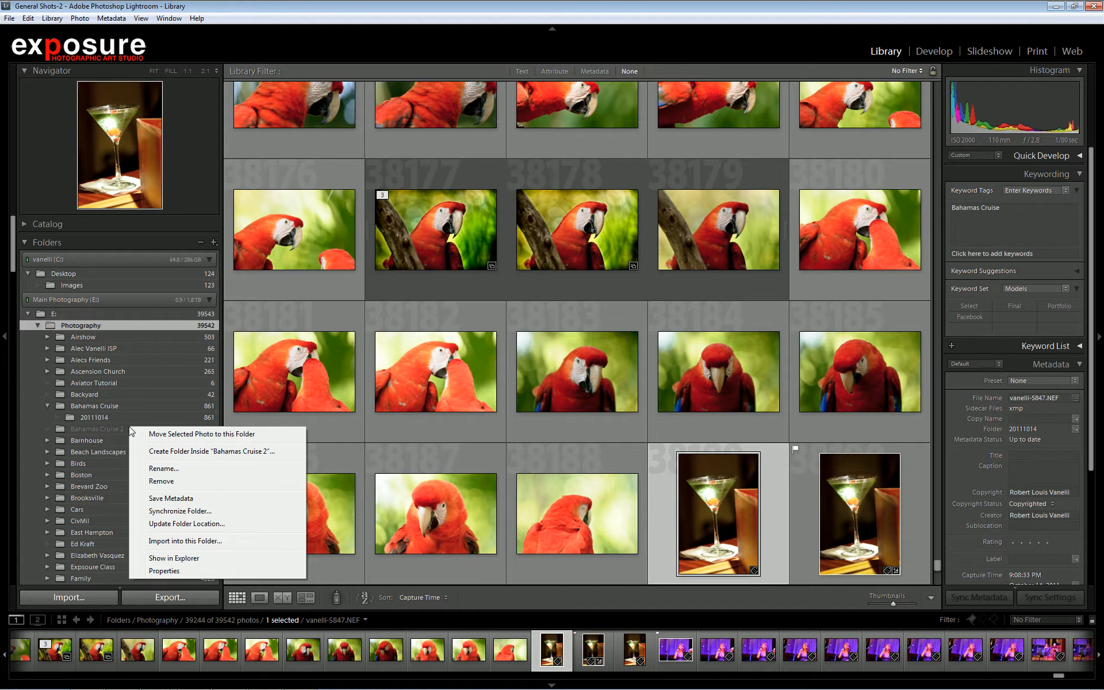
left_click(165, 452)
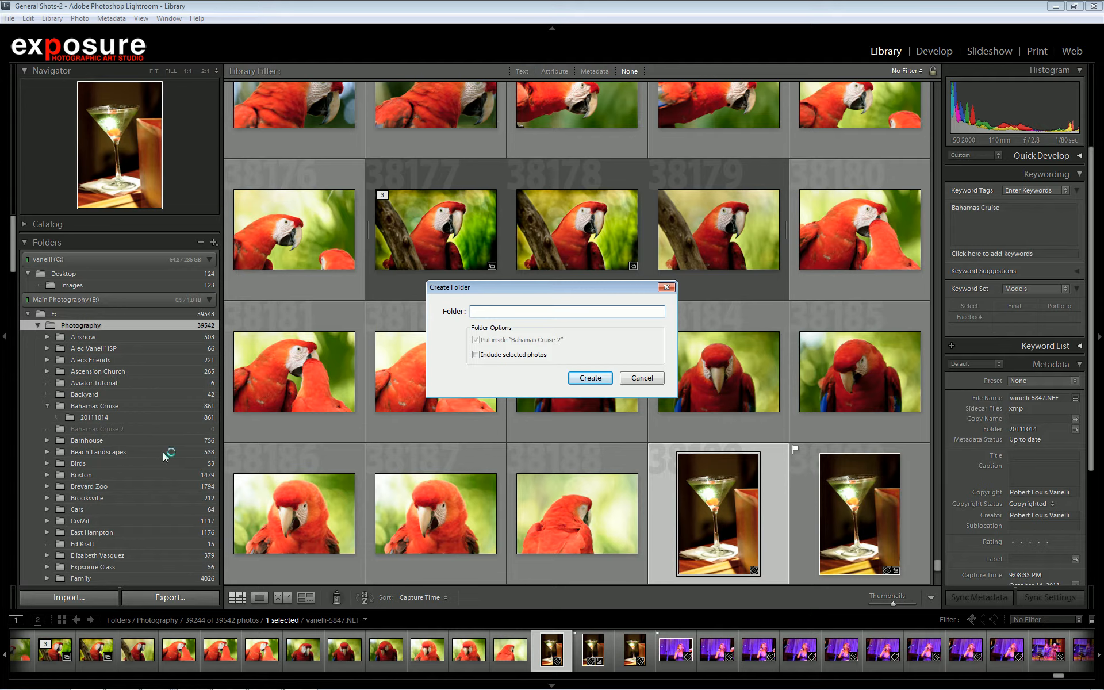
type("20111014")
left_click(593, 380)
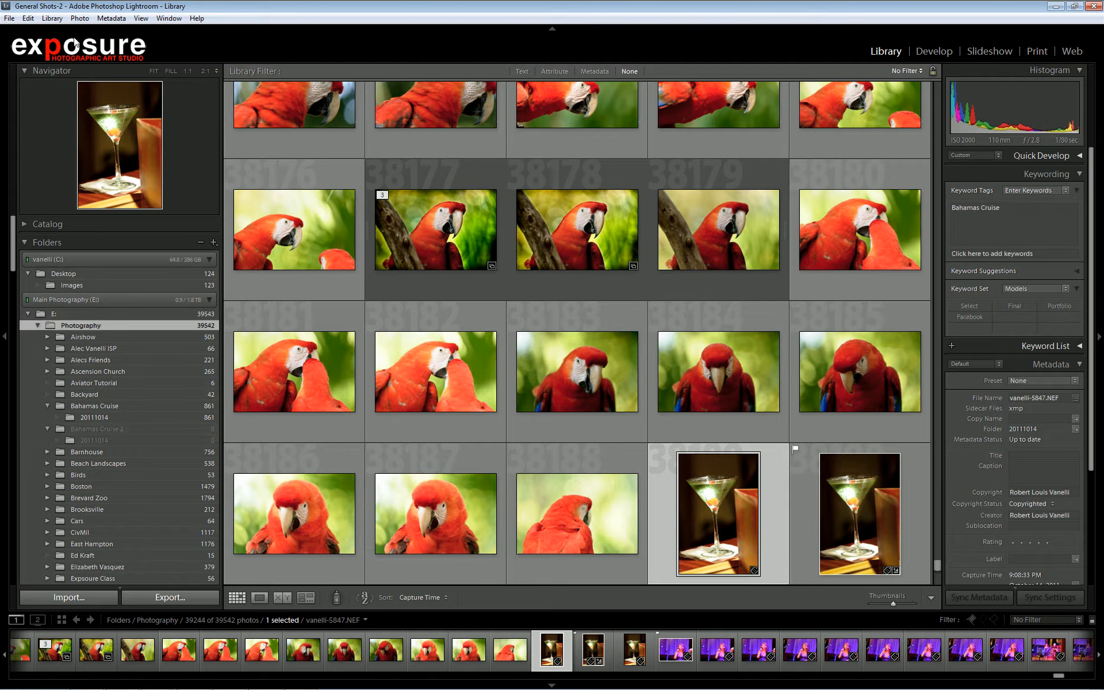
Start a photo import from the card reader and check only _MRV5723.NEF and _MRV5724.NEF for import
left_click(7, 19)
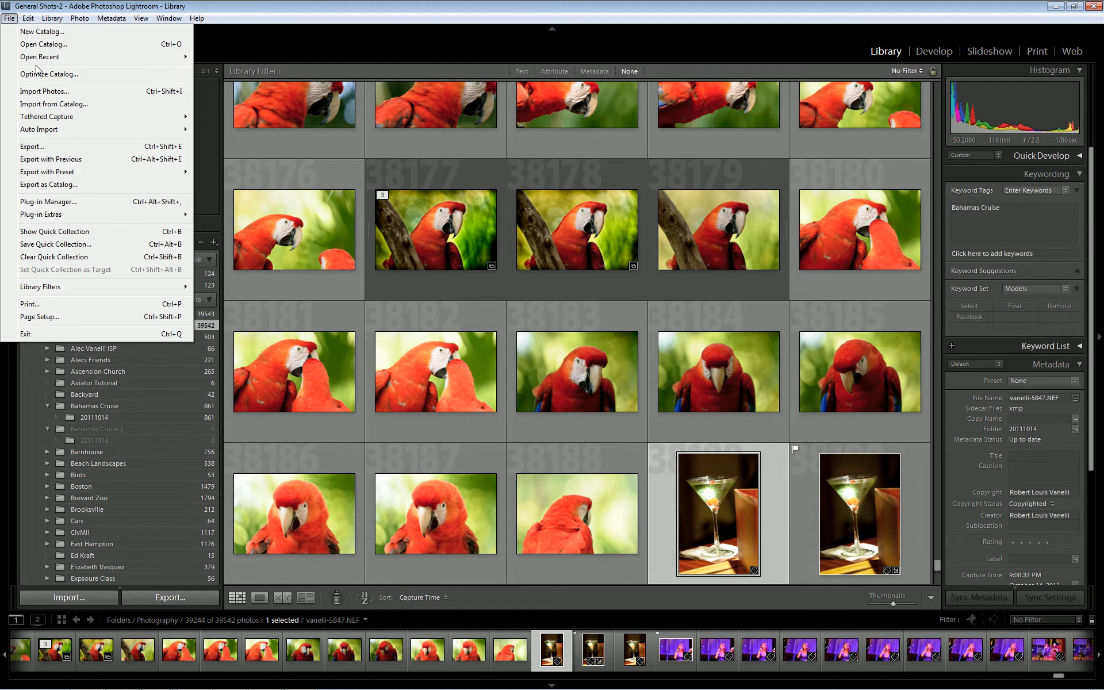
left_click(61, 94)
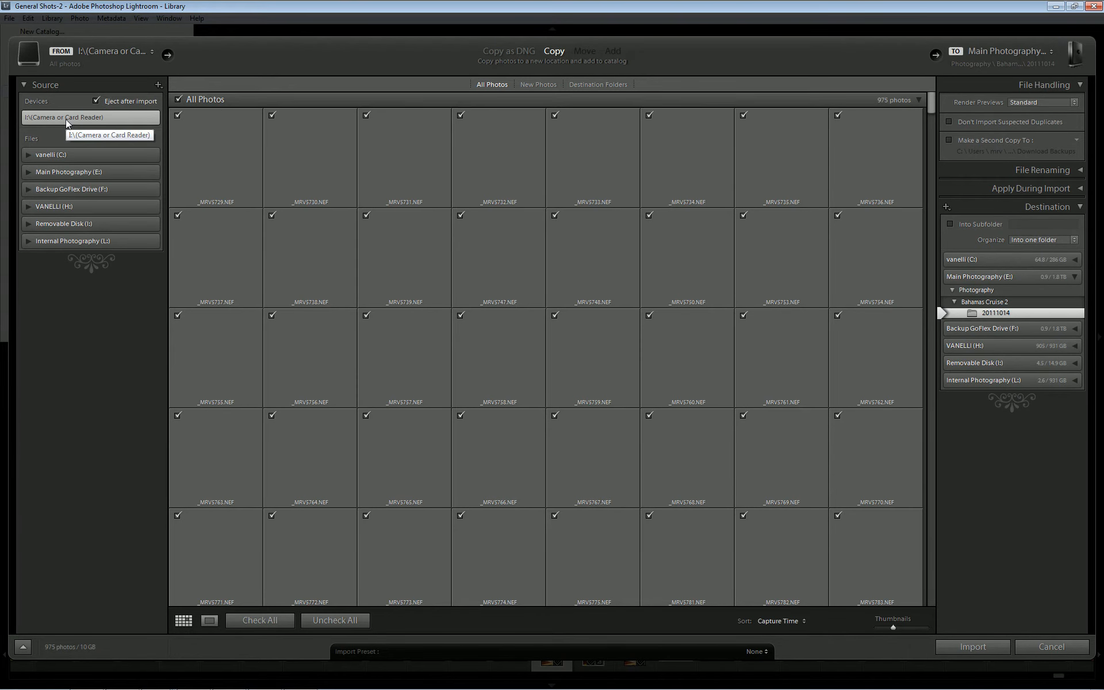
left_click(332, 623)
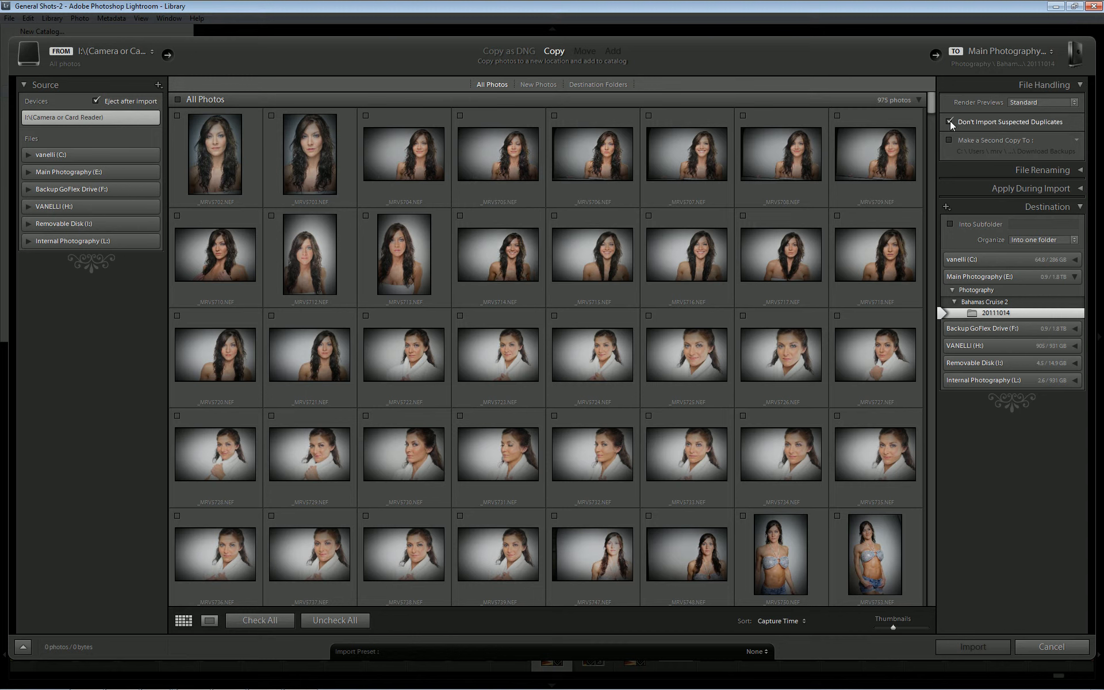
left_click(460, 316)
left_click(554, 315)
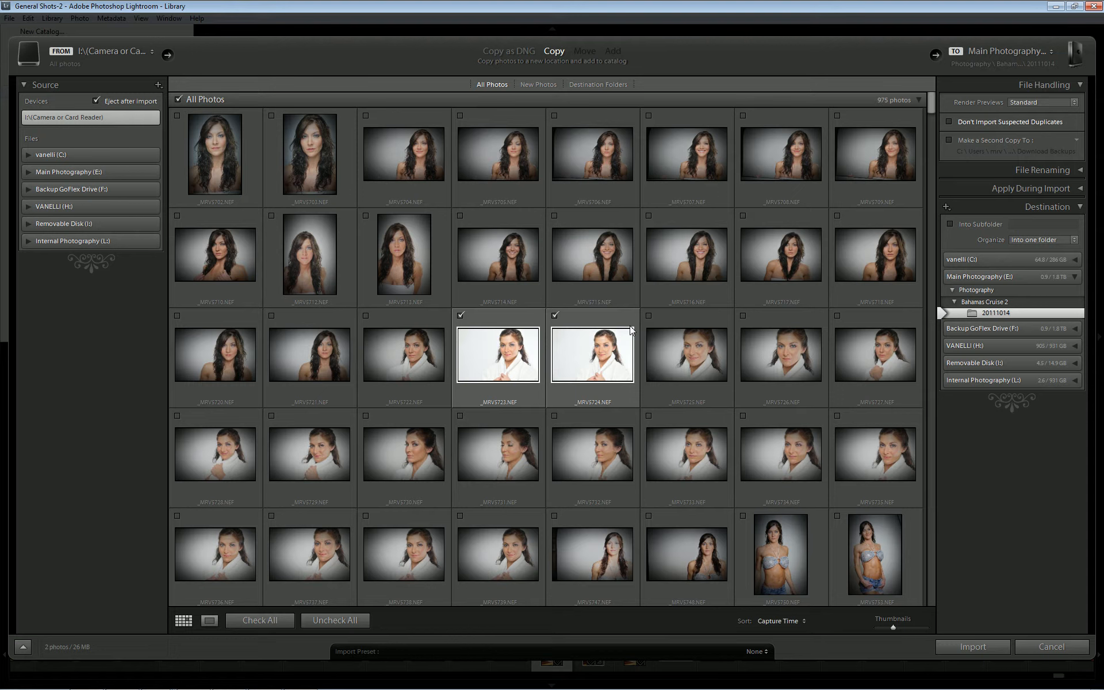
Review the import's file renaming settings, including the template and custom text
left_click(1080, 86)
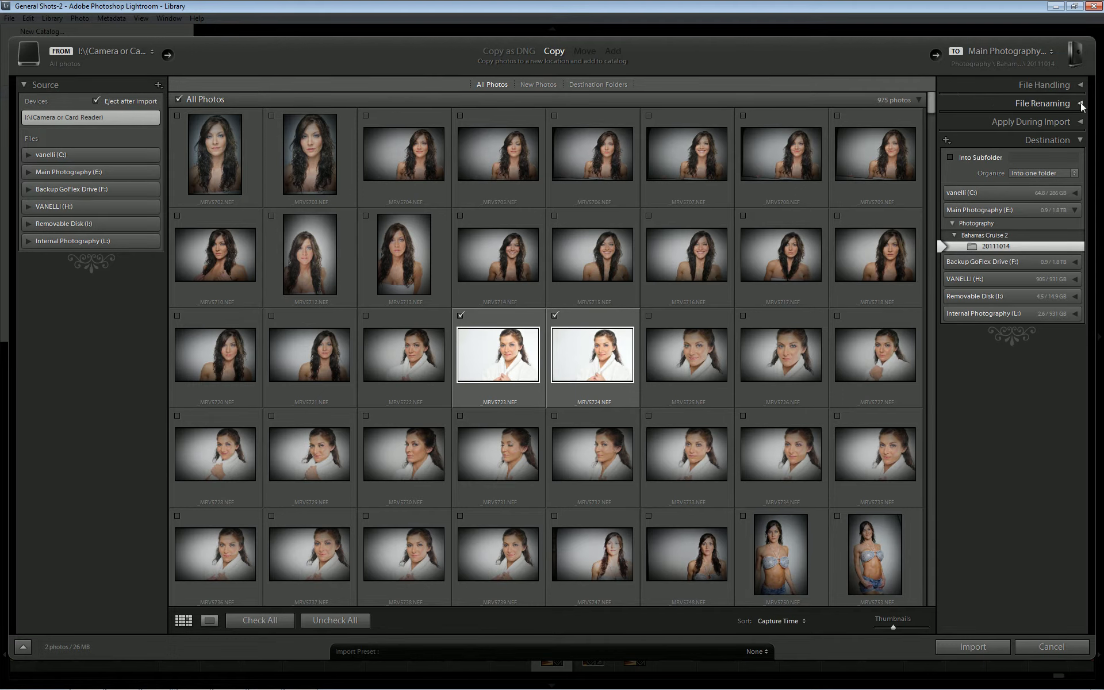
left_click(1079, 104)
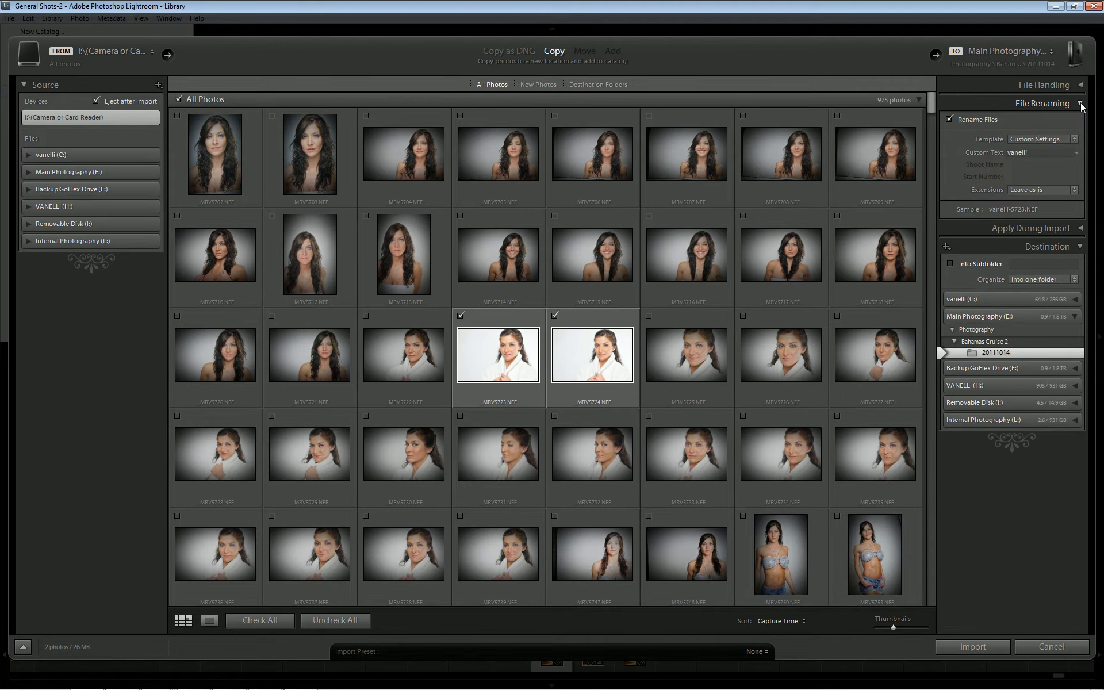
left_click(1035, 152)
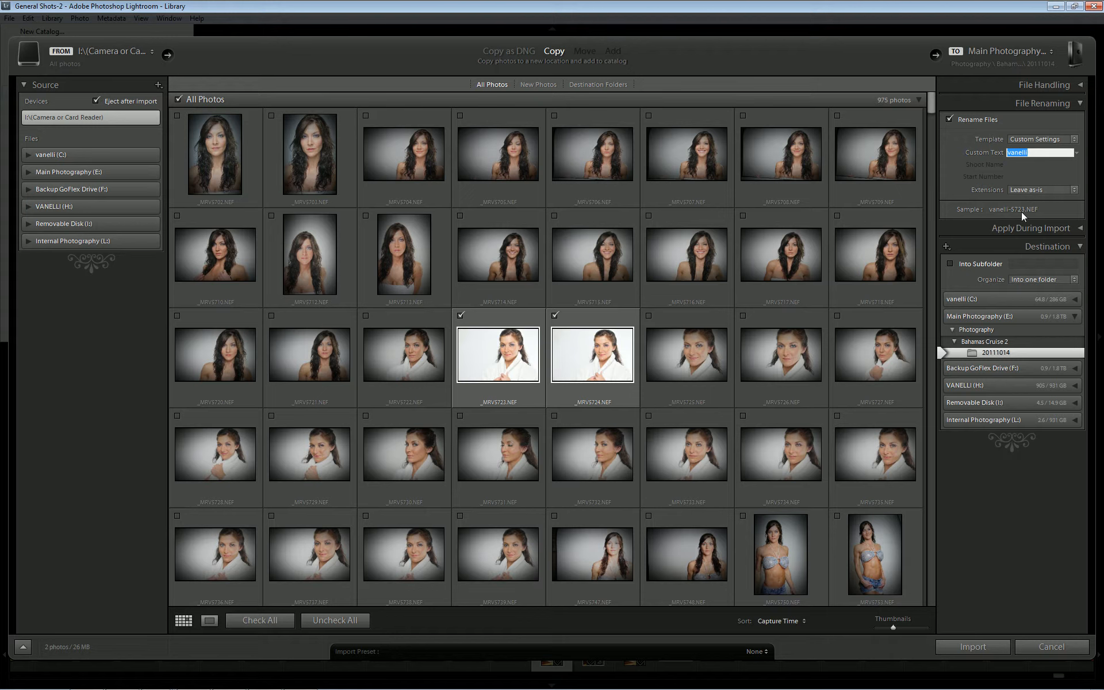
left_click(1081, 104)
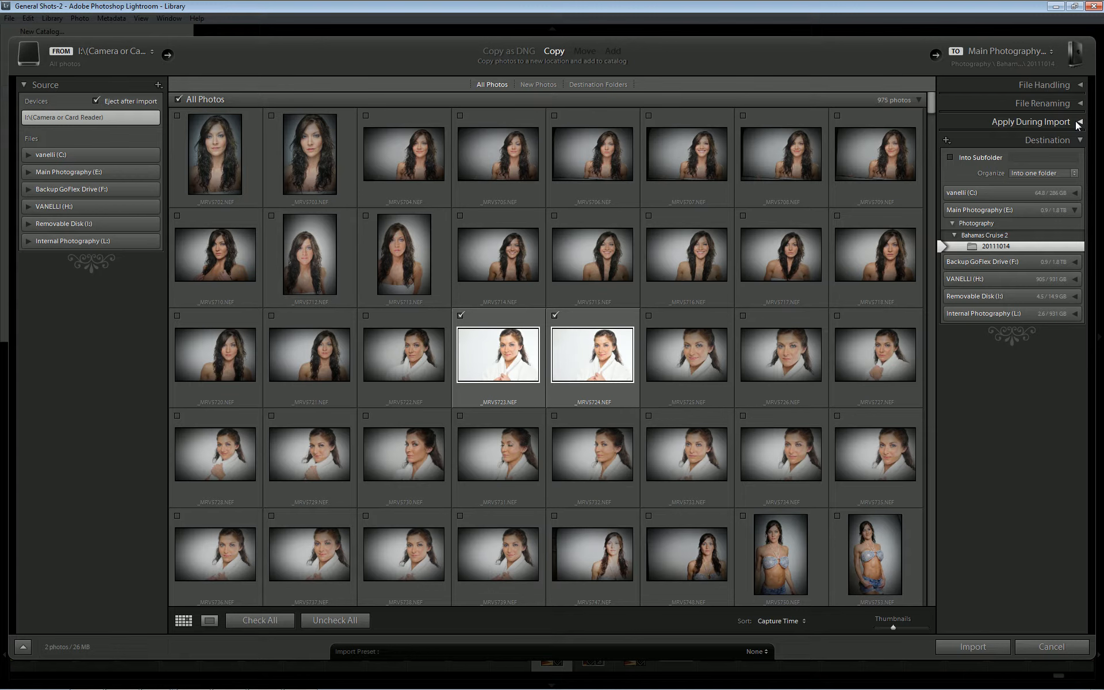
Apply the photographer's metadata preset and the keyword bahamas 201110 to the photos during import
left_click(1079, 122)
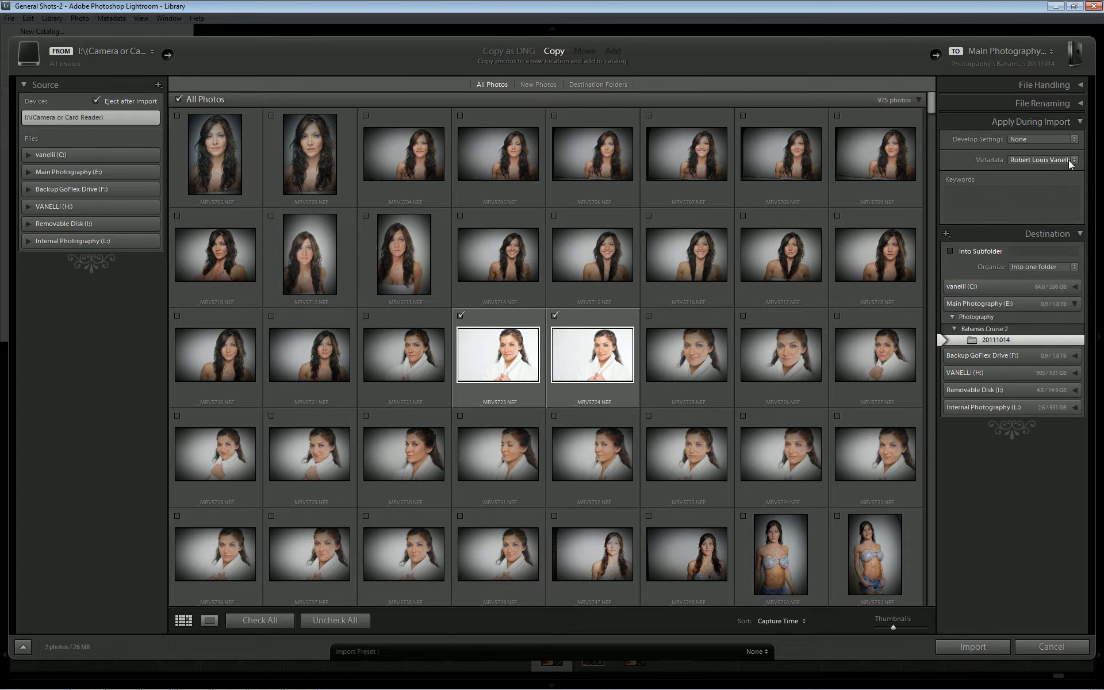
left_click(1026, 159)
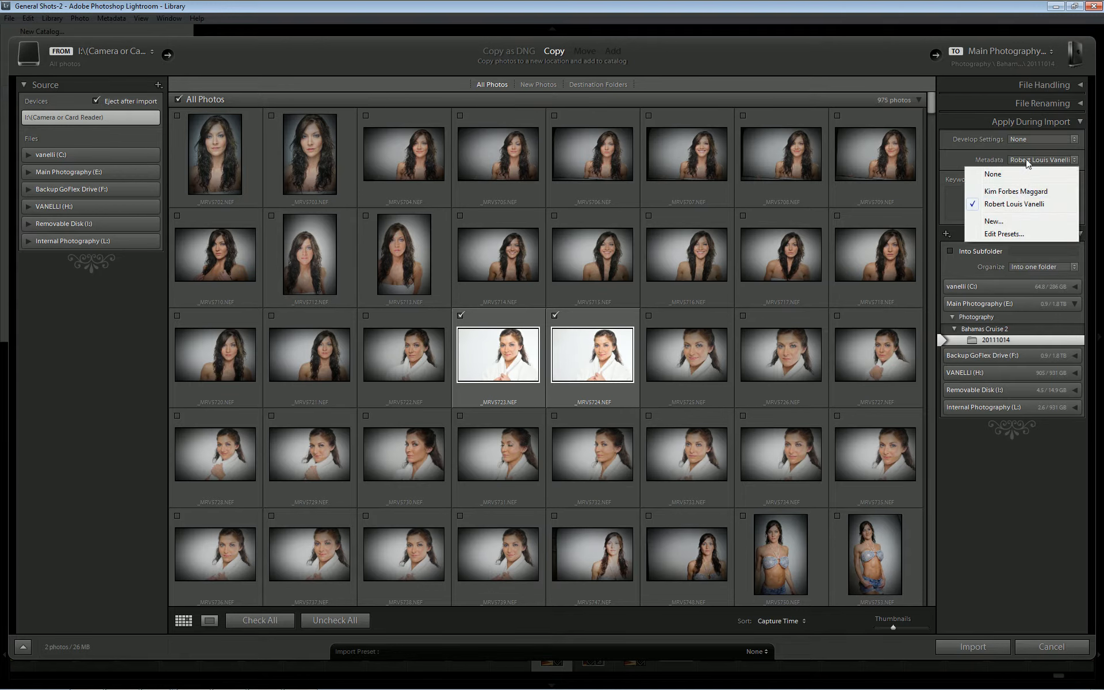
left_click(1016, 205)
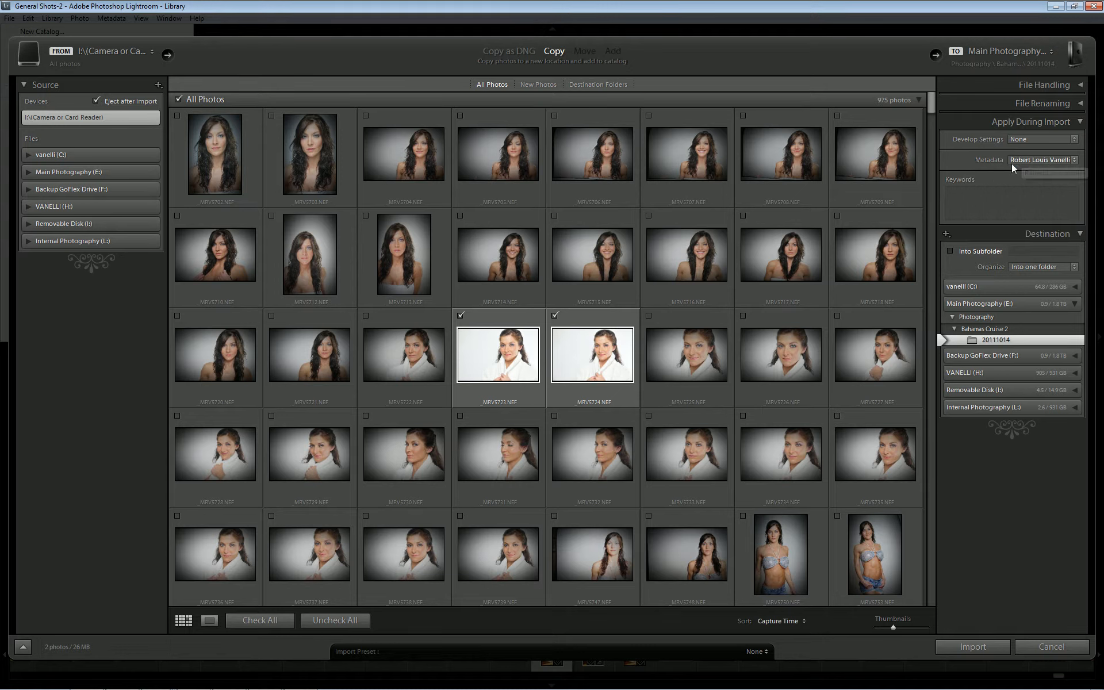
left_click(980, 192)
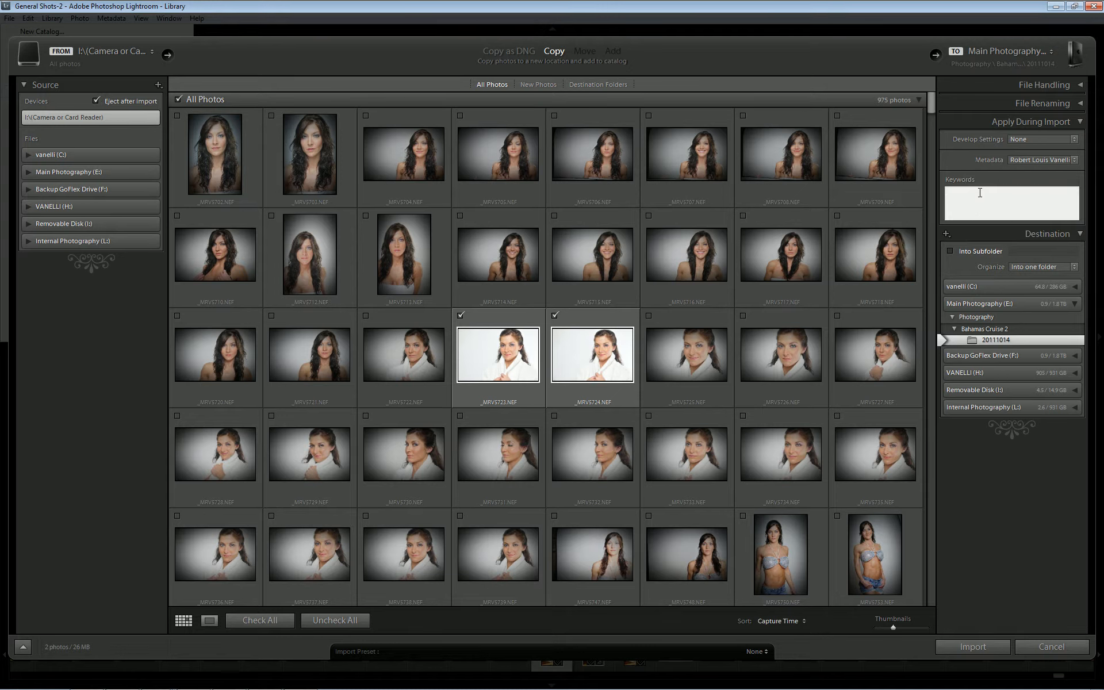
type("Baham")
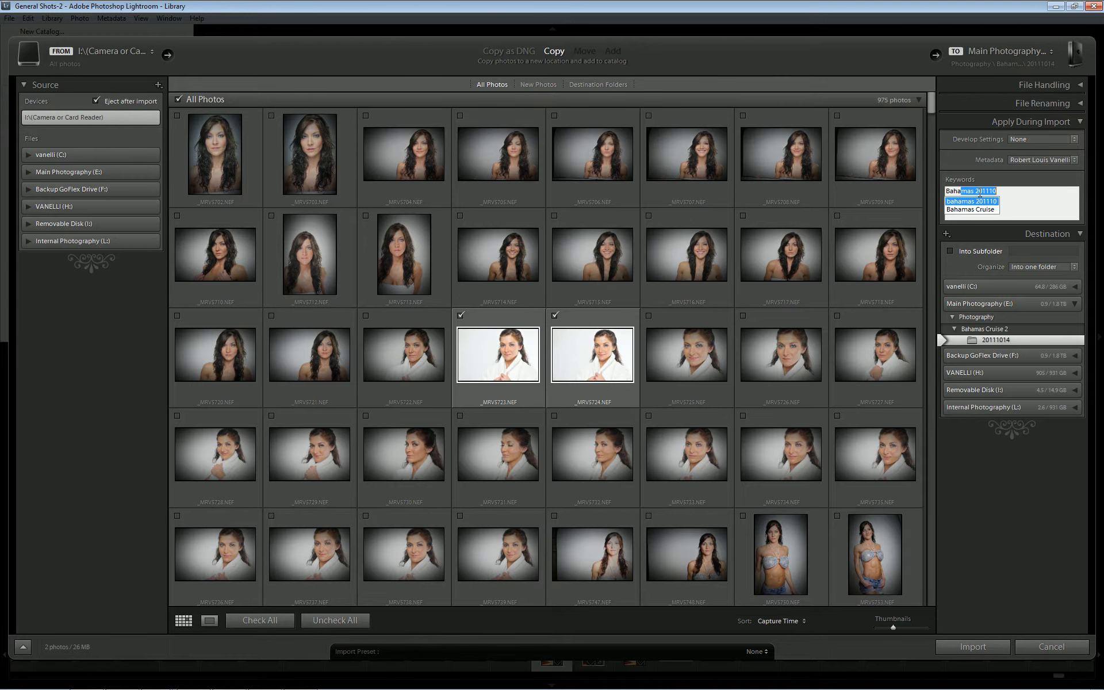
type("a")
key("Return")
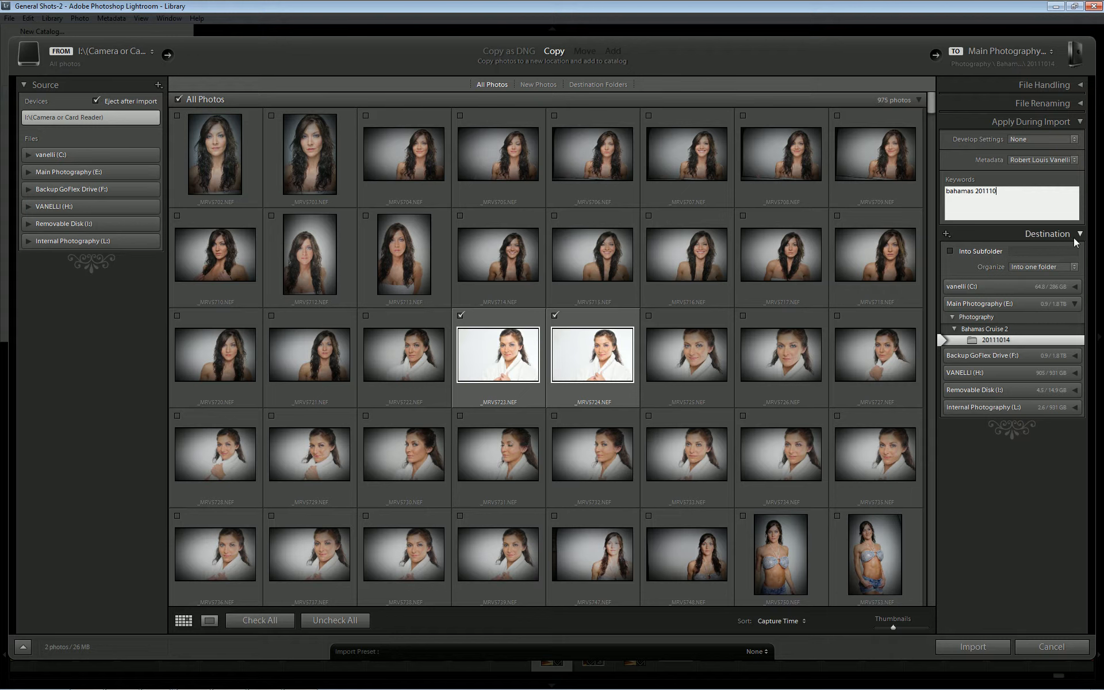
Set the import destination to the 20111014 folder inside Photography's Bahamas Cruise 2 and import the checked photos
left_click(972, 319)
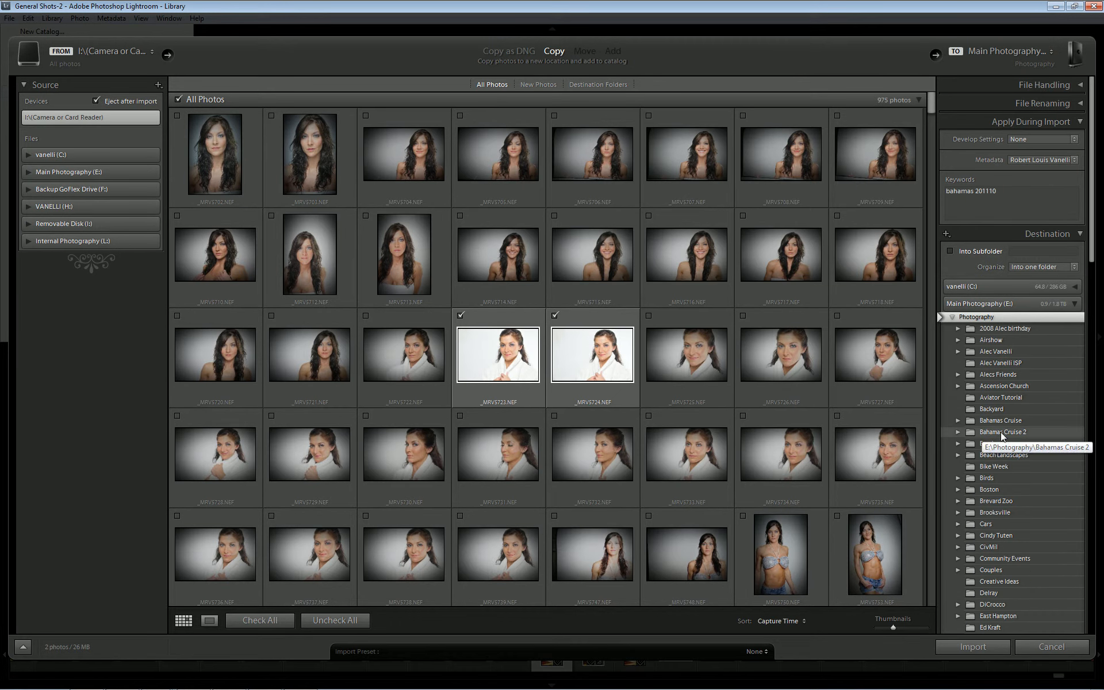
left_click(953, 430)
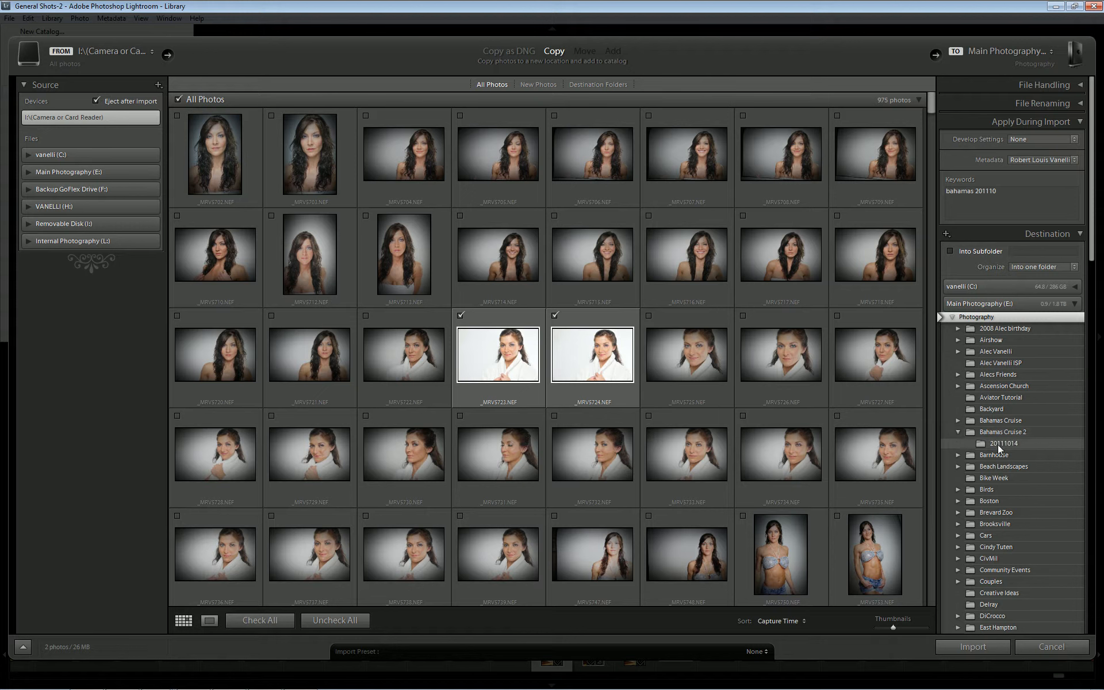
left_click(998, 444)
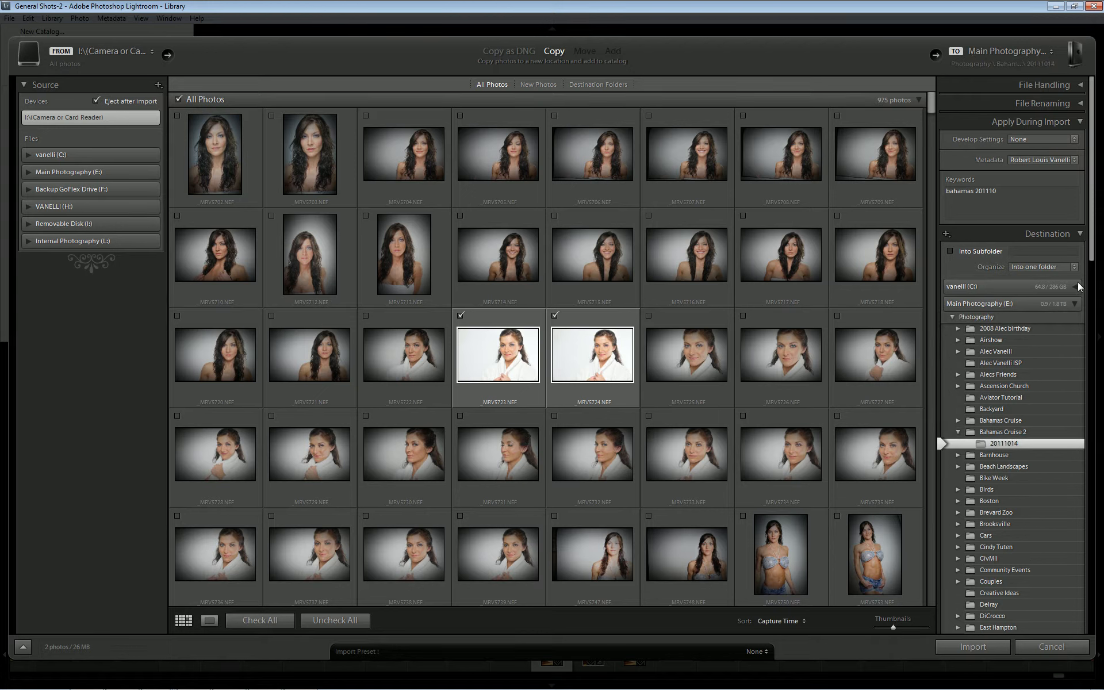
left_click(1081, 235)
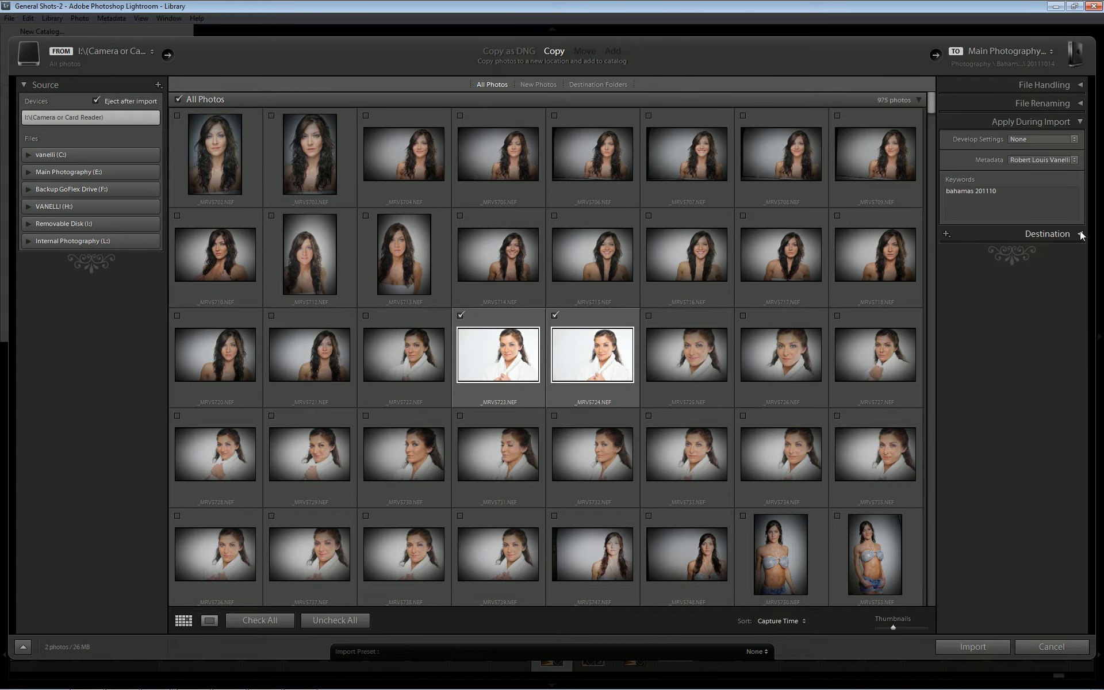
left_click(994, 646)
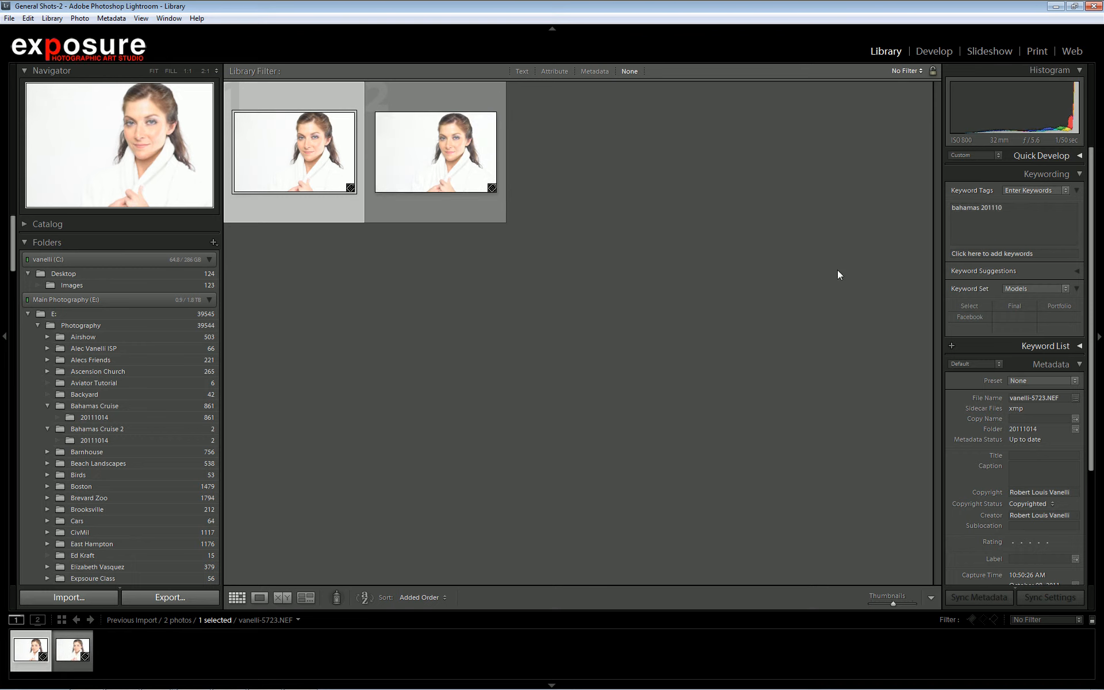
Remove the Bahamas Cruise 2 folder from the catalog and display the original Bahamas Cruise folder
left_click(128, 426)
right_click(127, 426)
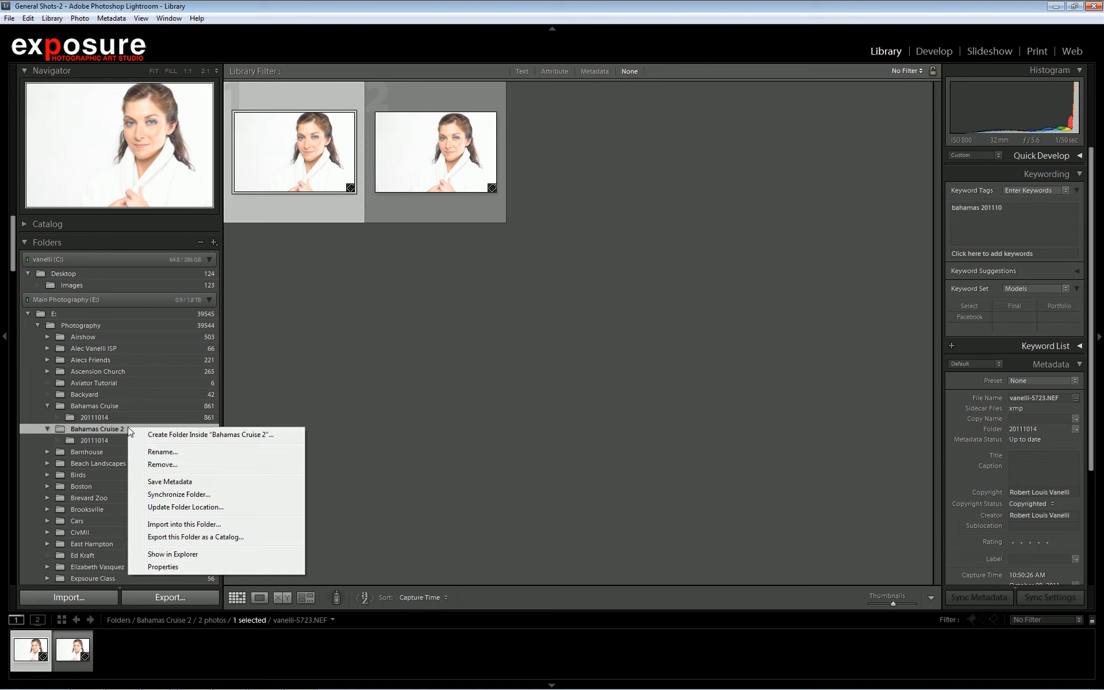
left_click(176, 466)
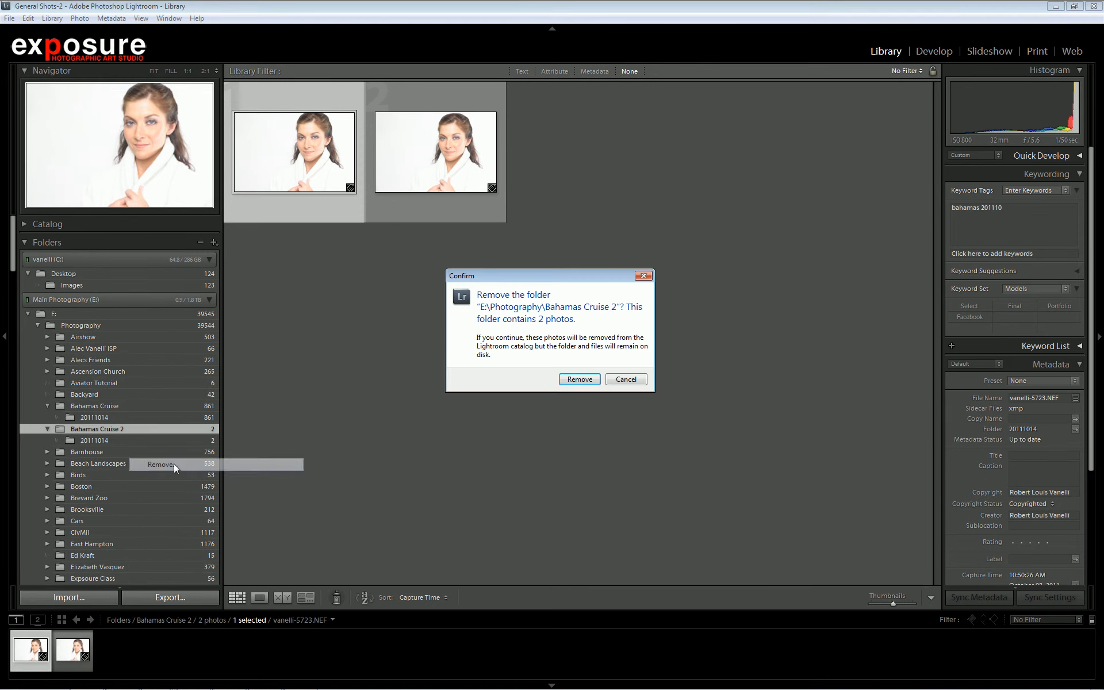
left_click(578, 379)
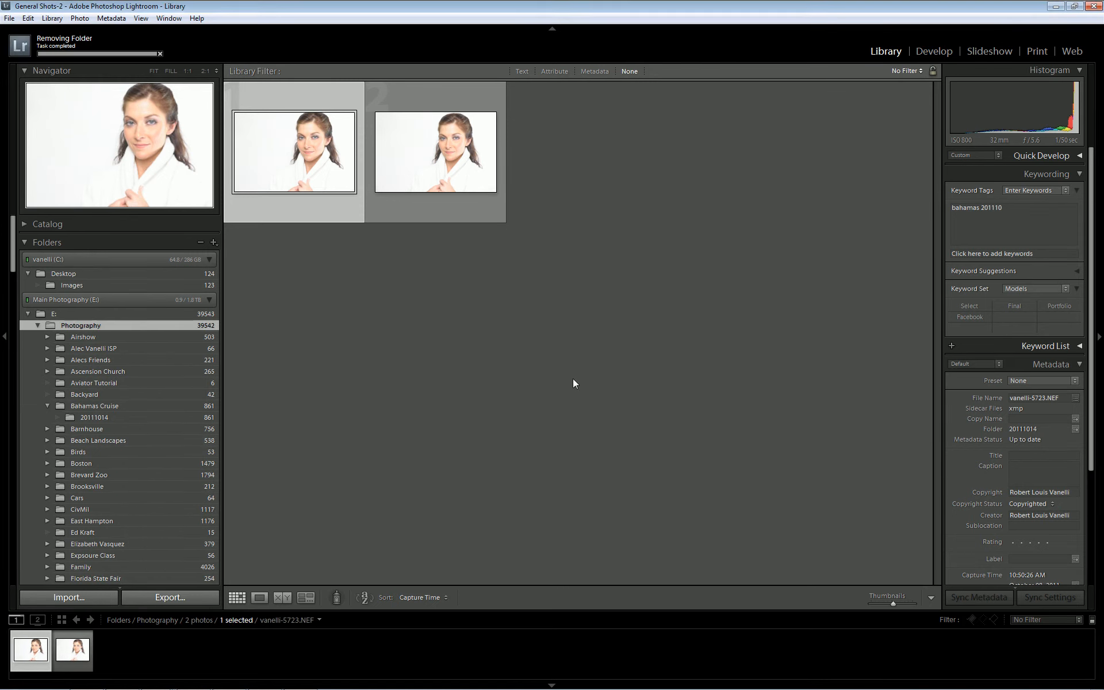
left_click(129, 405)
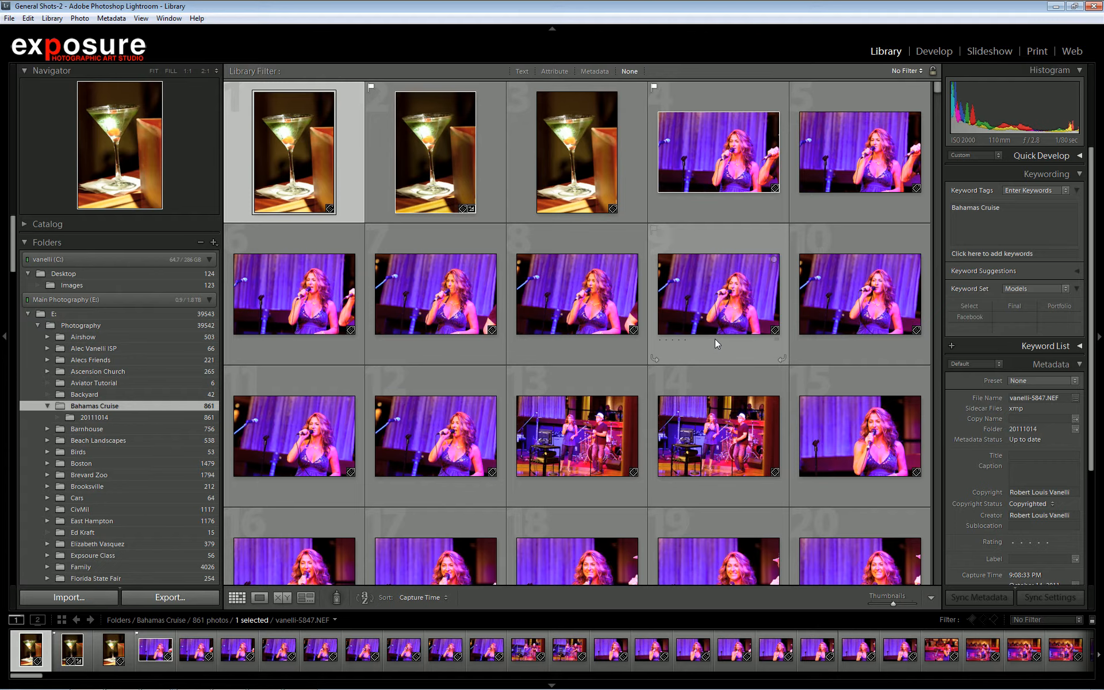
Flag the sixth photo in the Bahamas Cruise folder, the first singer shot in the second row, as a pick
left_click(368, 86)
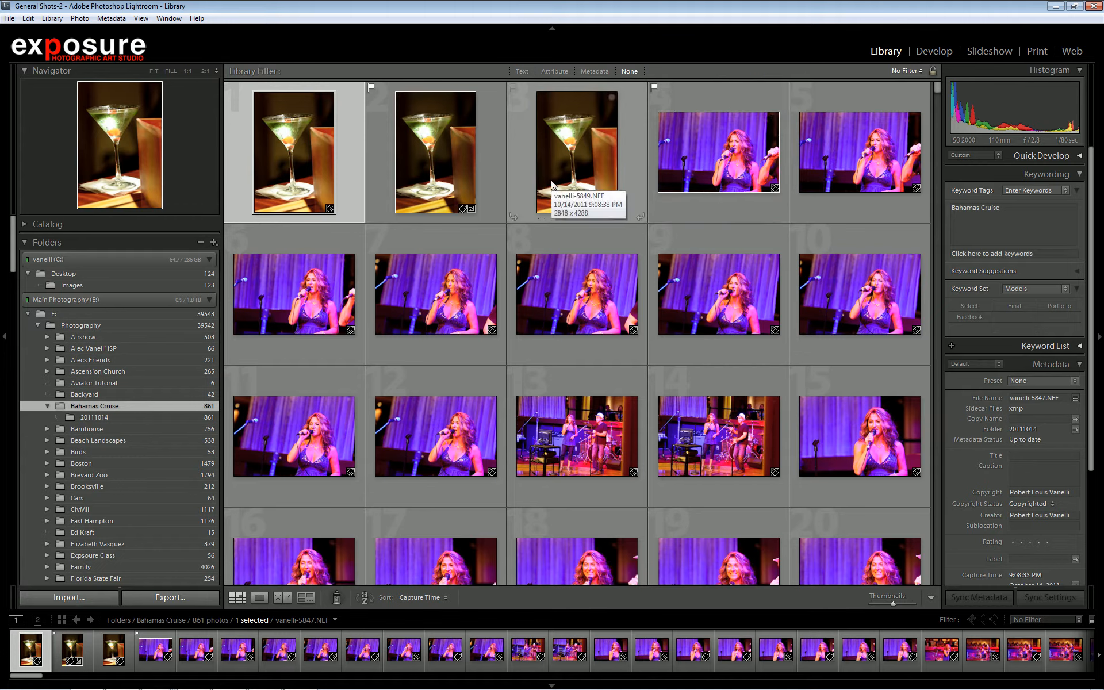
left_click(714, 163)
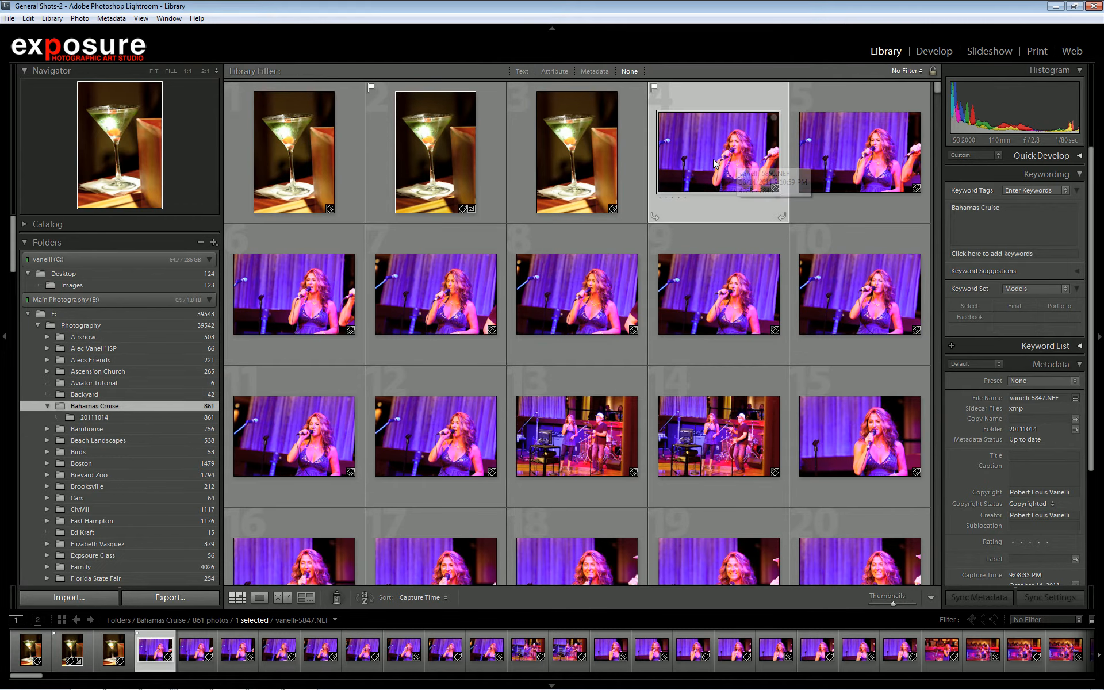
key("Right")
key("Right")
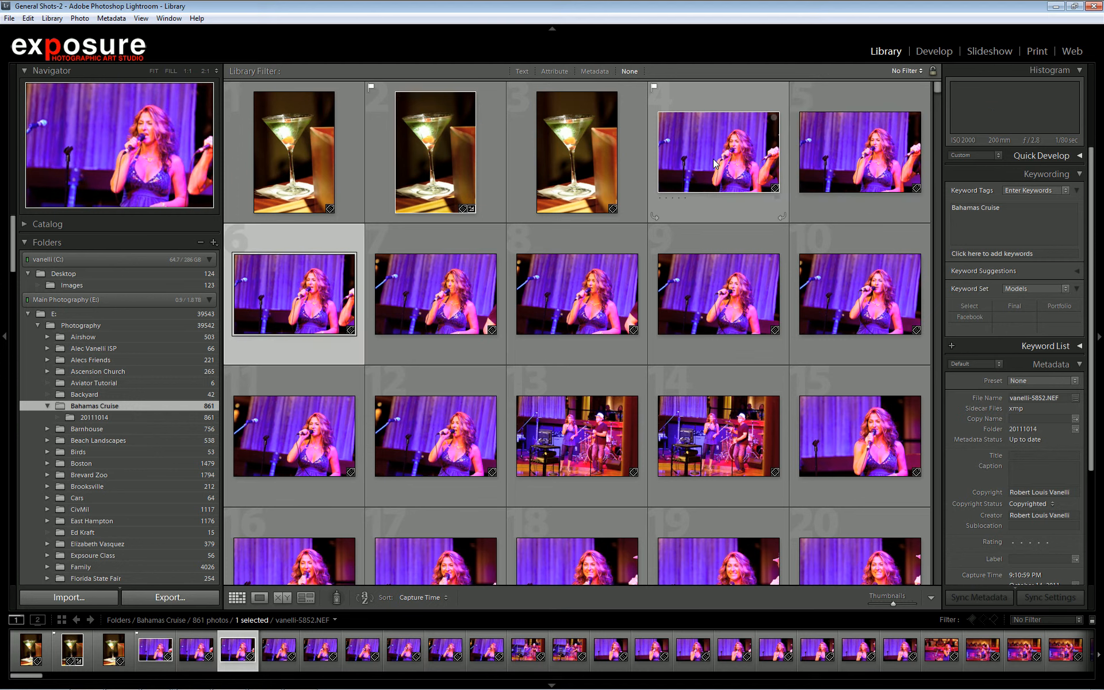
key("p")
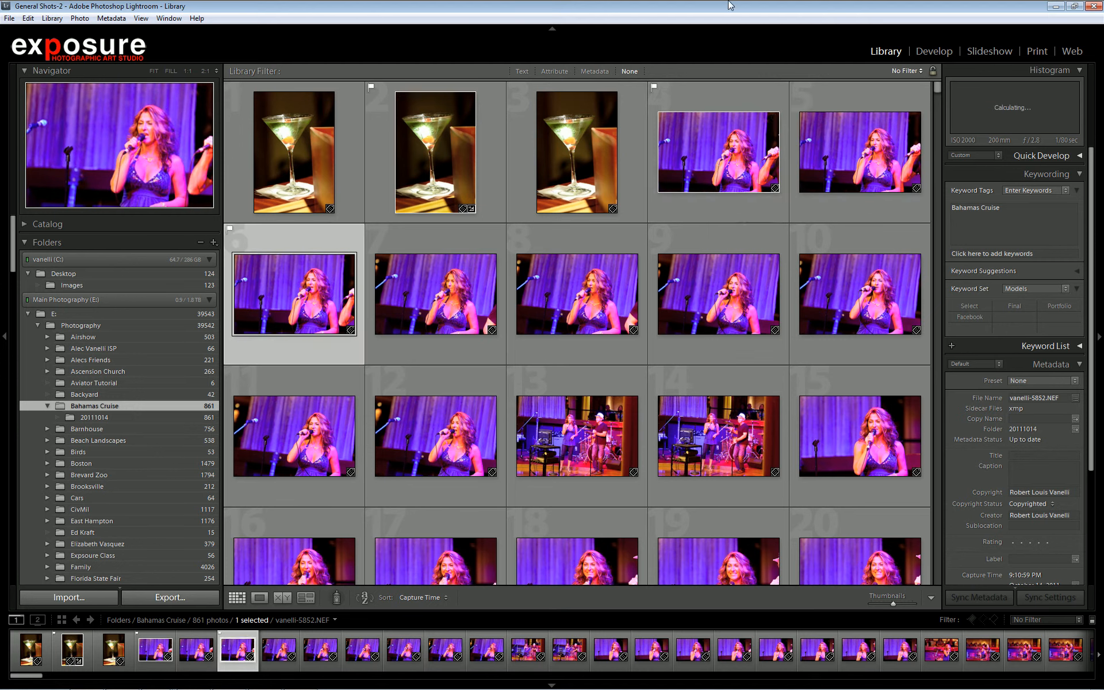
Filter the Bahamas Cruise folder by attribute to only flagged picks and look through the filtered photos
left_click(553, 72)
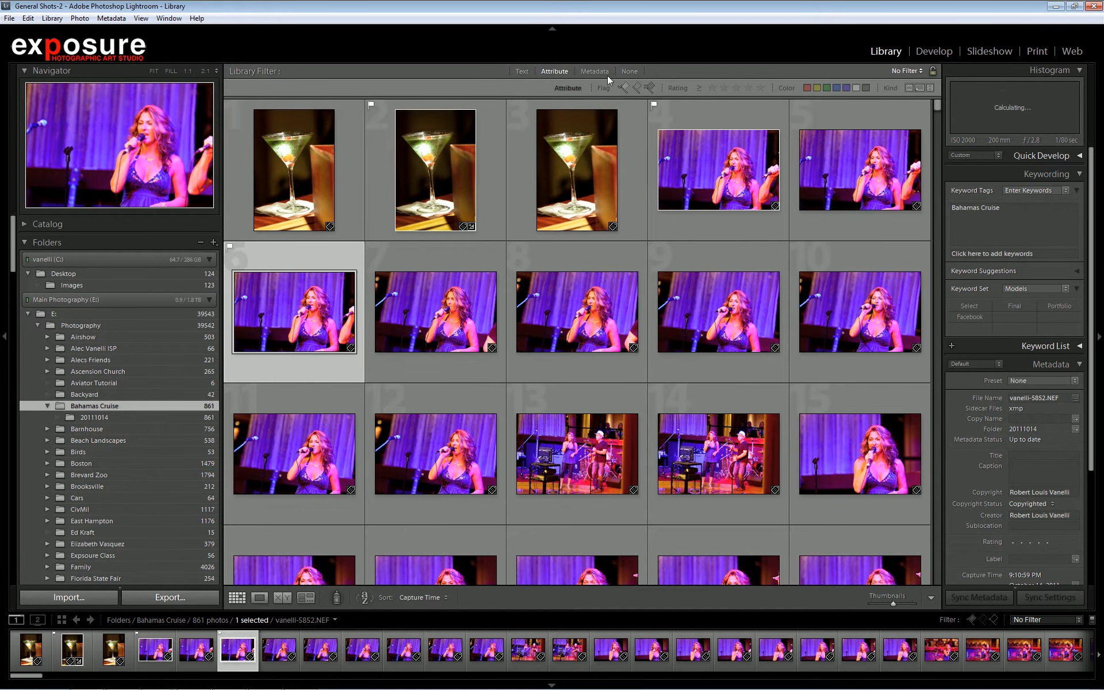
left_click(625, 89)
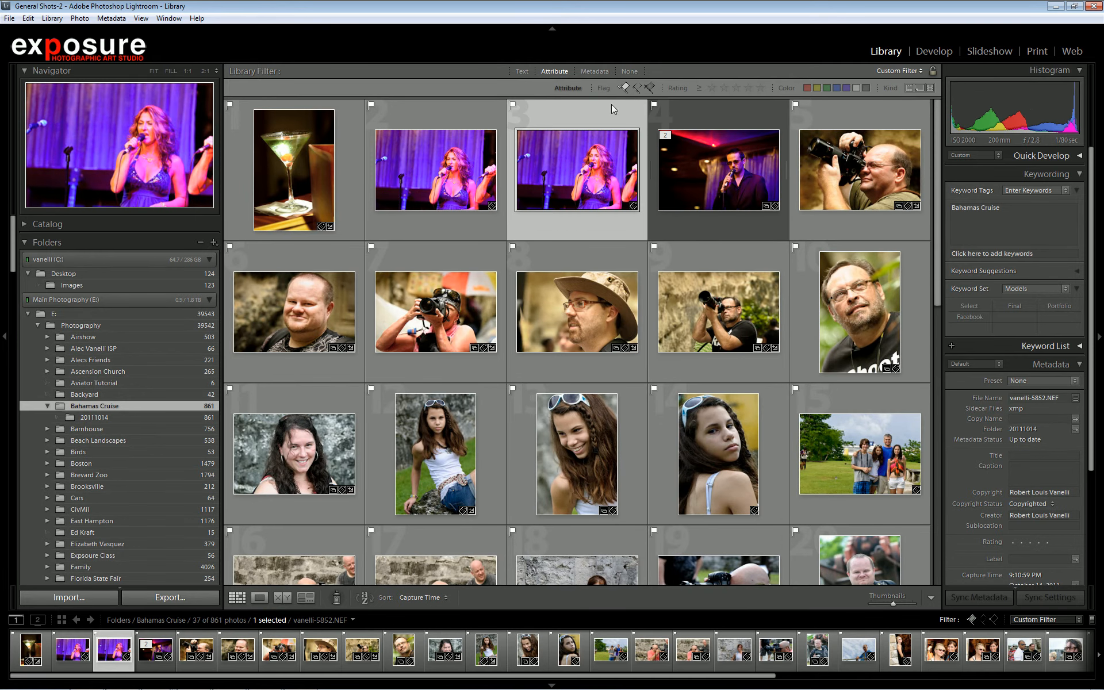
scroll(504, 219, "down", 10)
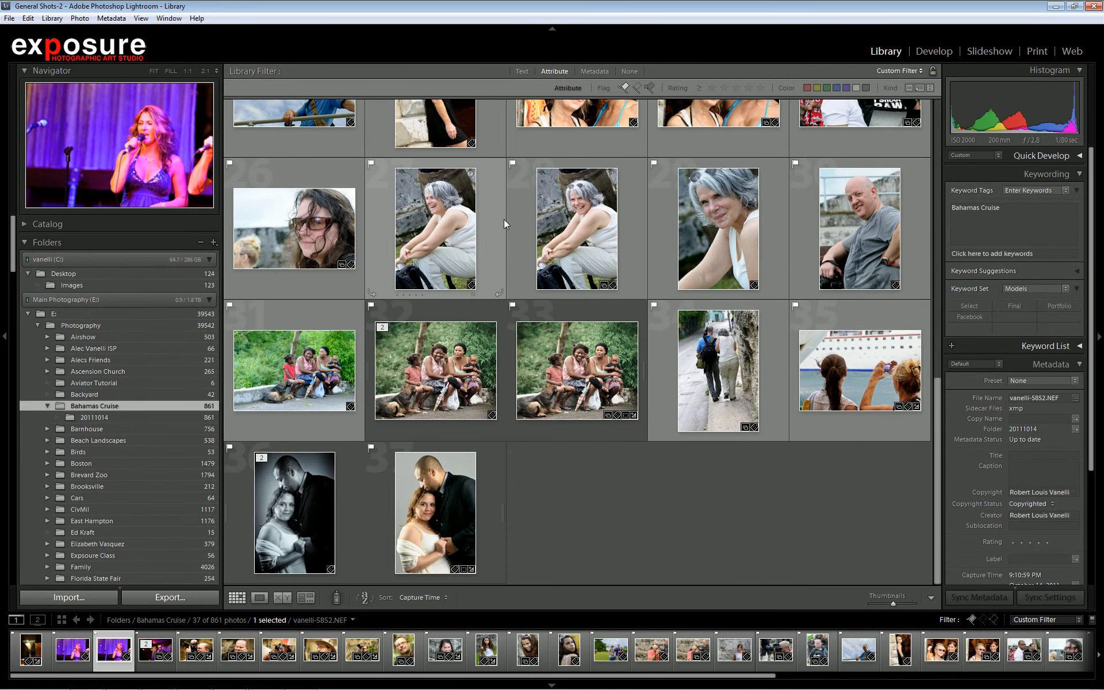
scroll(503, 219, "up", 10)
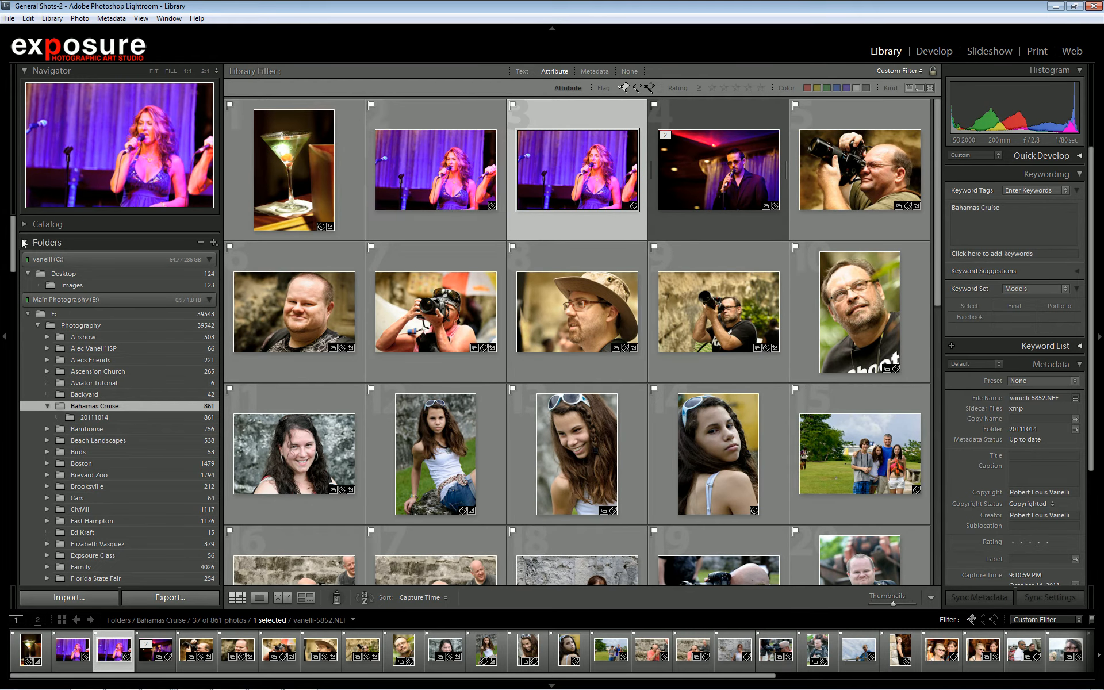
Look through the Collections list and restore the Bahamas collection set by undoing the last change
left_click_drag(15, 233, 9, 400)
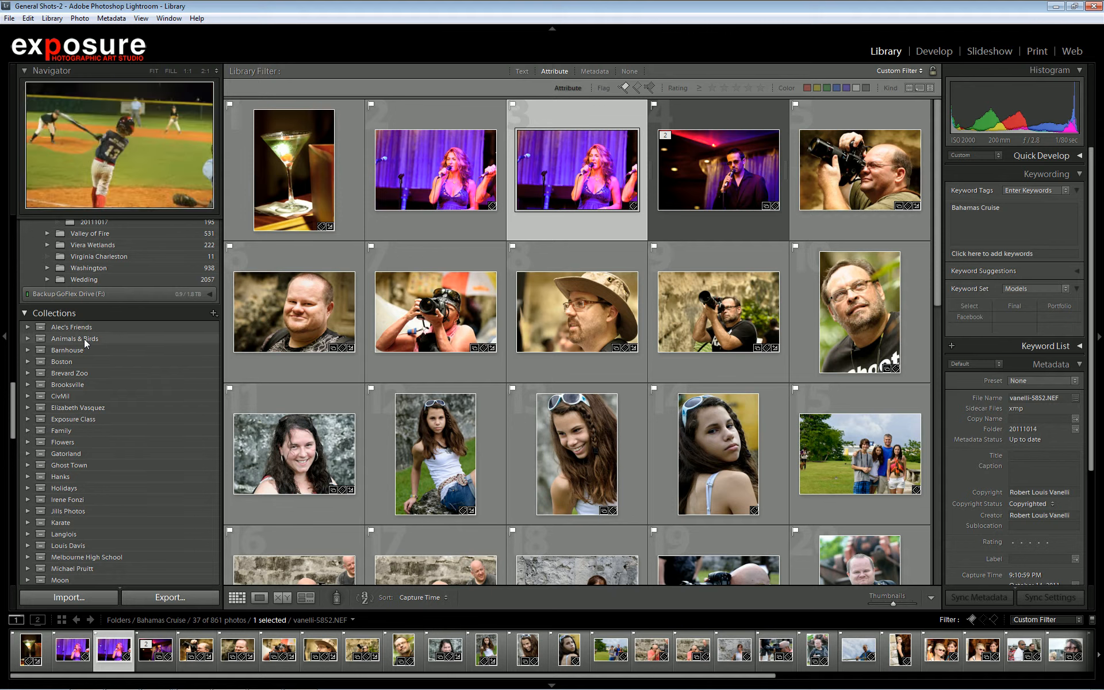
left_click_drag(16, 389, 14, 426)
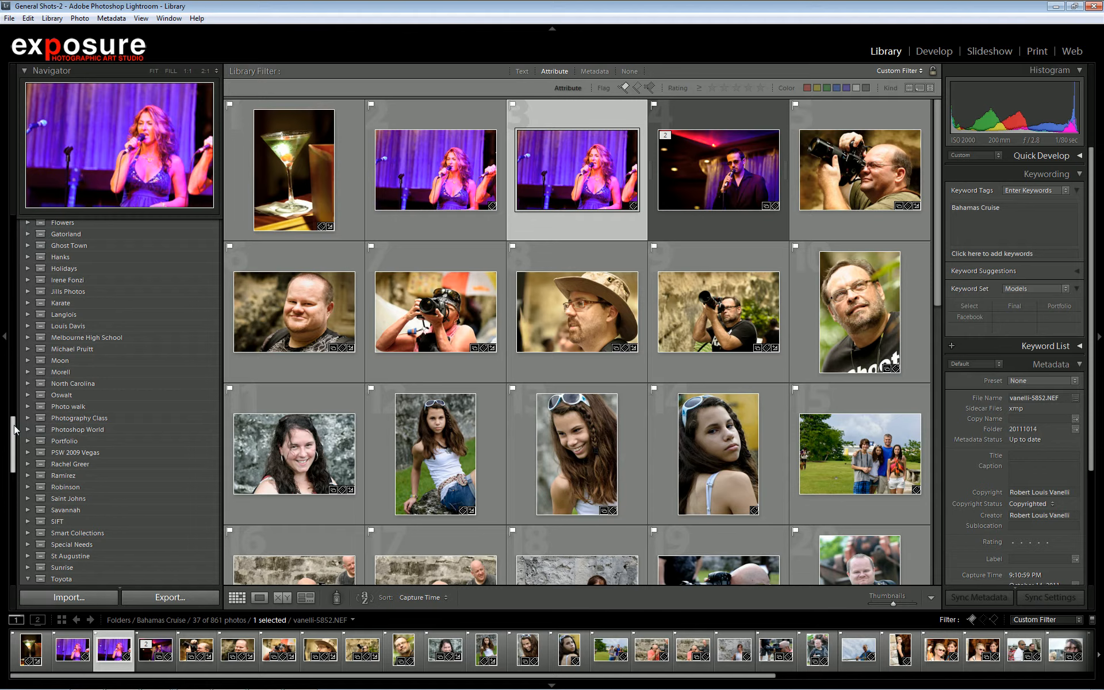
left_click_drag(13, 426, 12, 405)
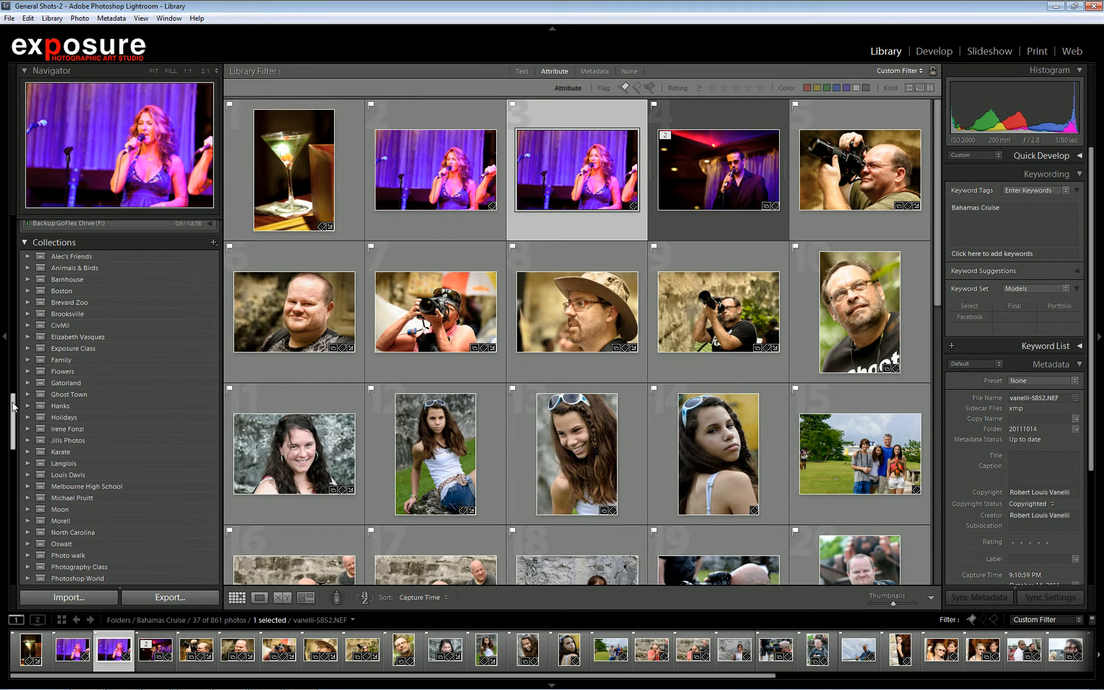
key("ctrl+z")
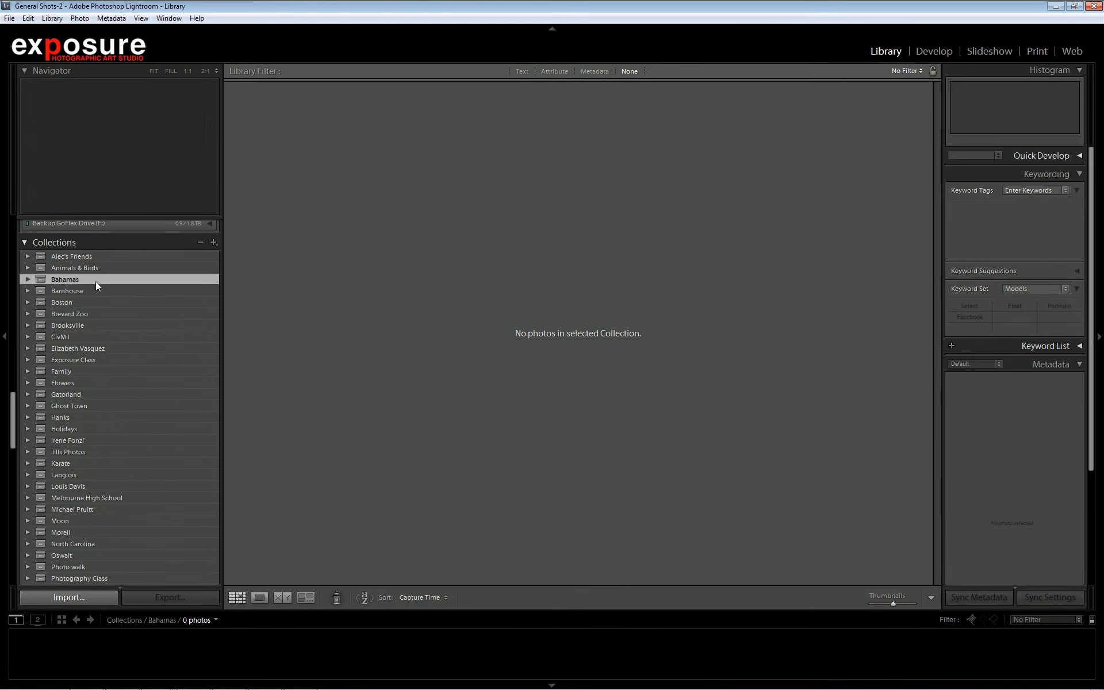
Review the options for creating collections and sets, expand the Bahamas set, and display its Select collection
left_click(214, 242)
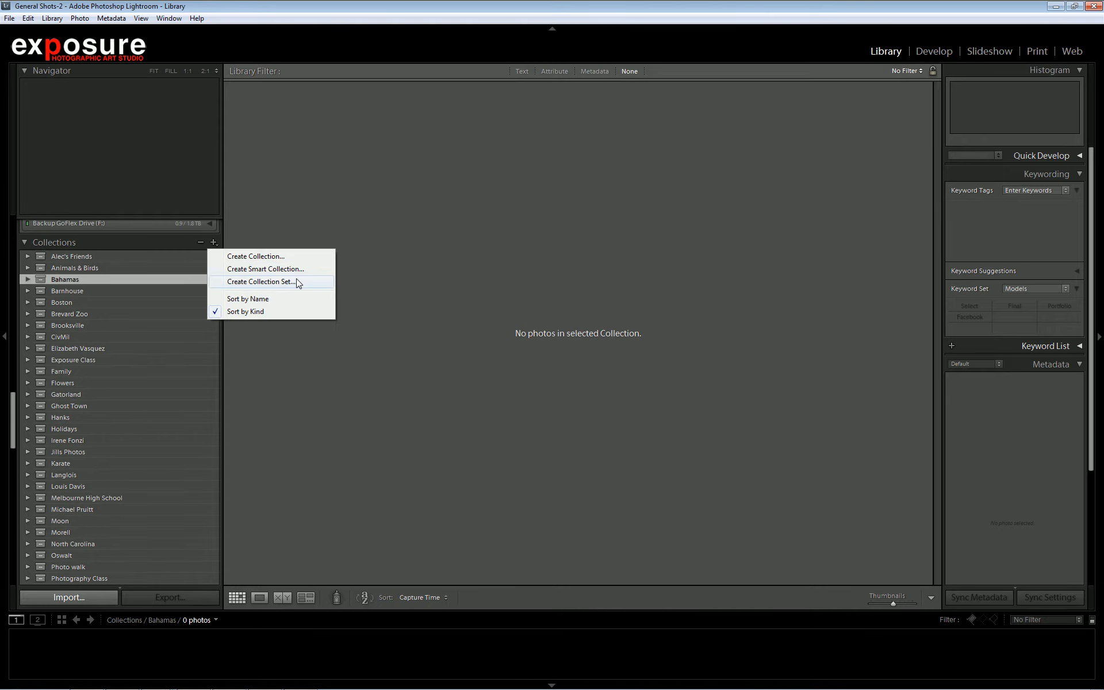
left_click(28, 281)
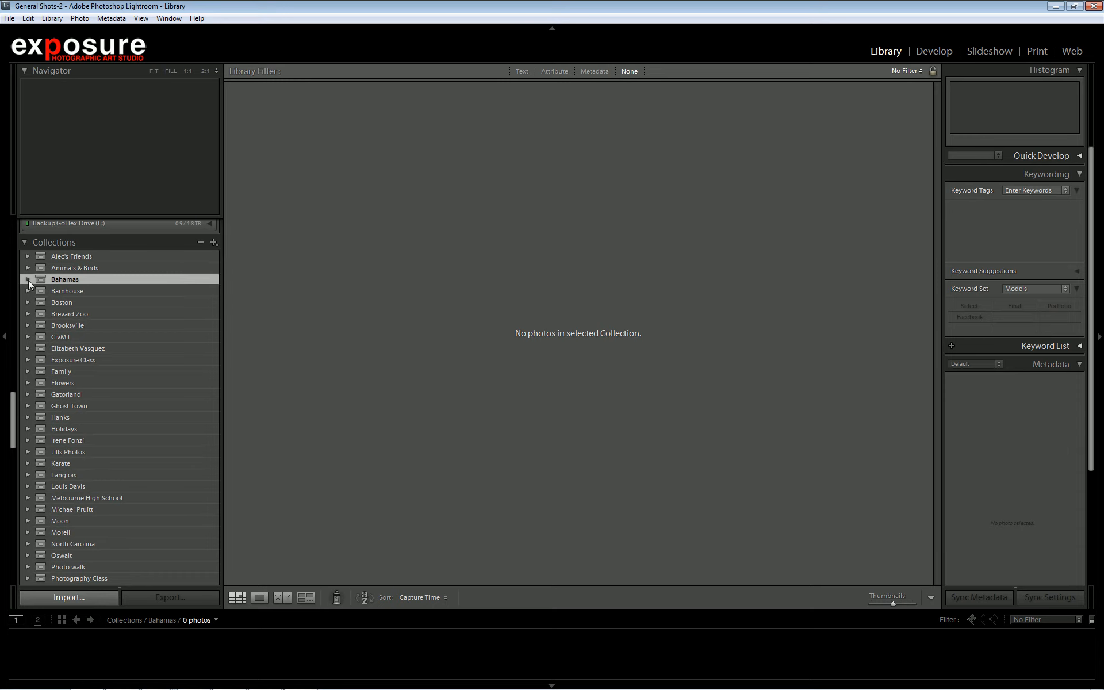
left_click(27, 279)
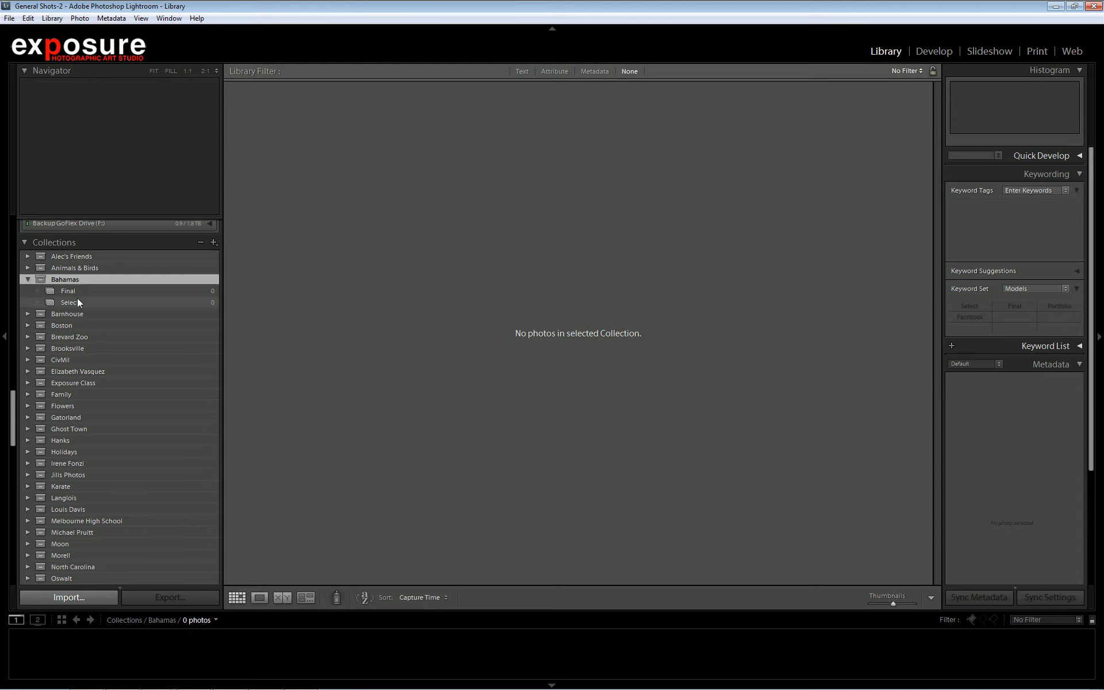
left_click(213, 242)
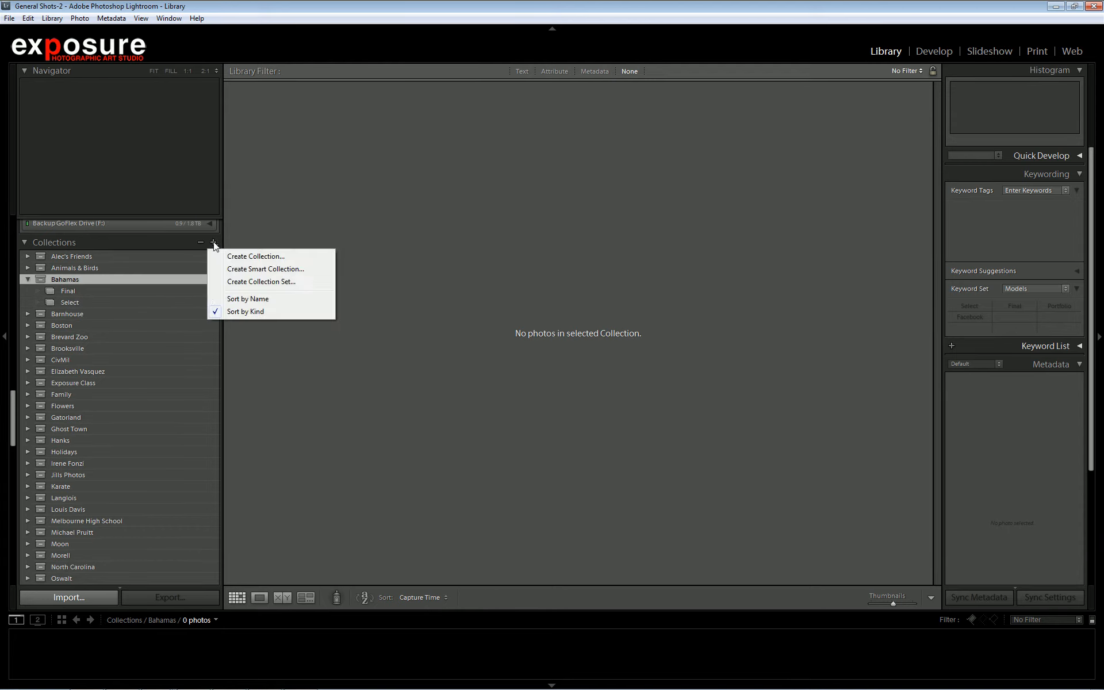
left_click(95, 288)
left_click(90, 302)
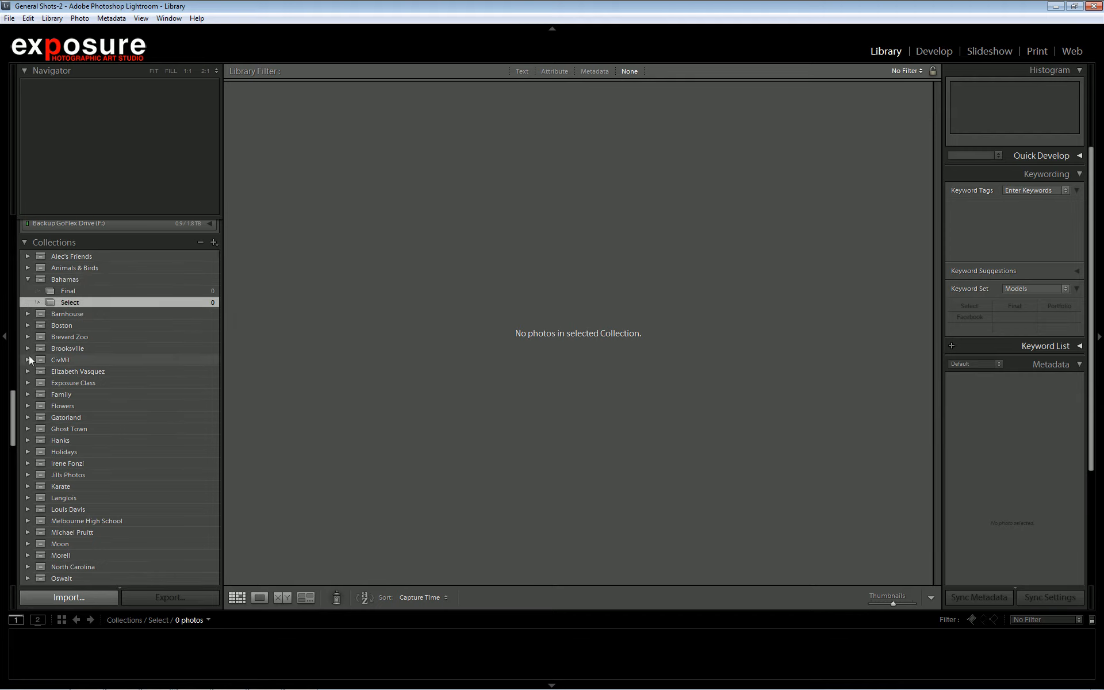
Display the 20111014 folder inside Bahamas Cruise and filter it to only the flagged picks
left_click_drag(14, 402, 14, 235)
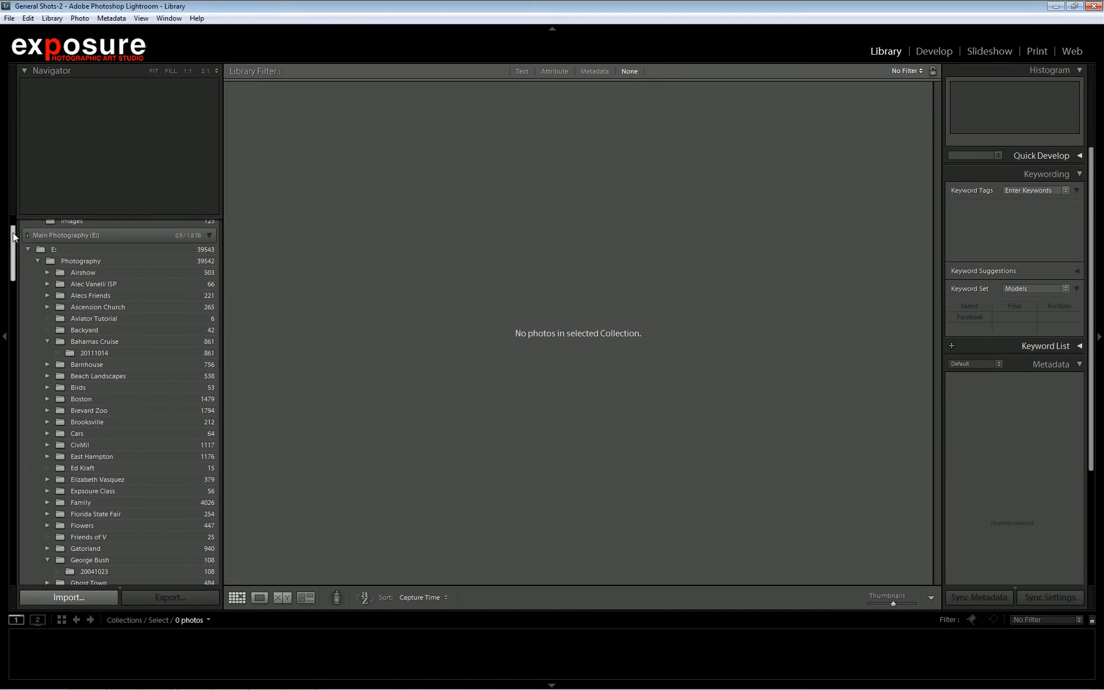
left_click(93, 352)
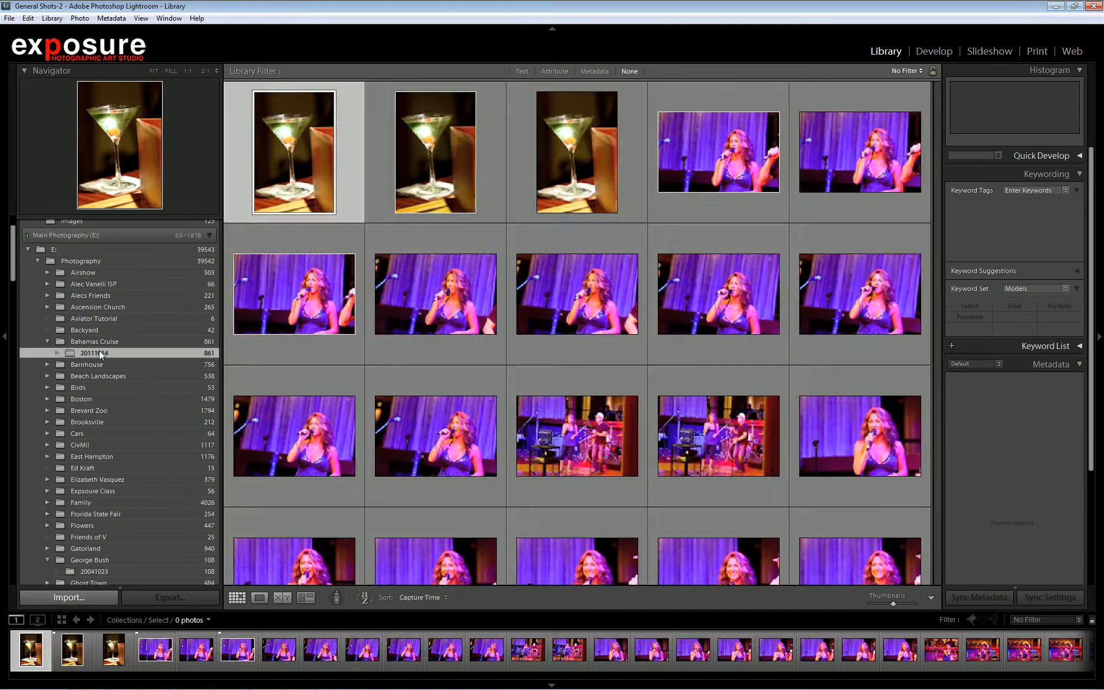
left_click(554, 71)
left_click(622, 88)
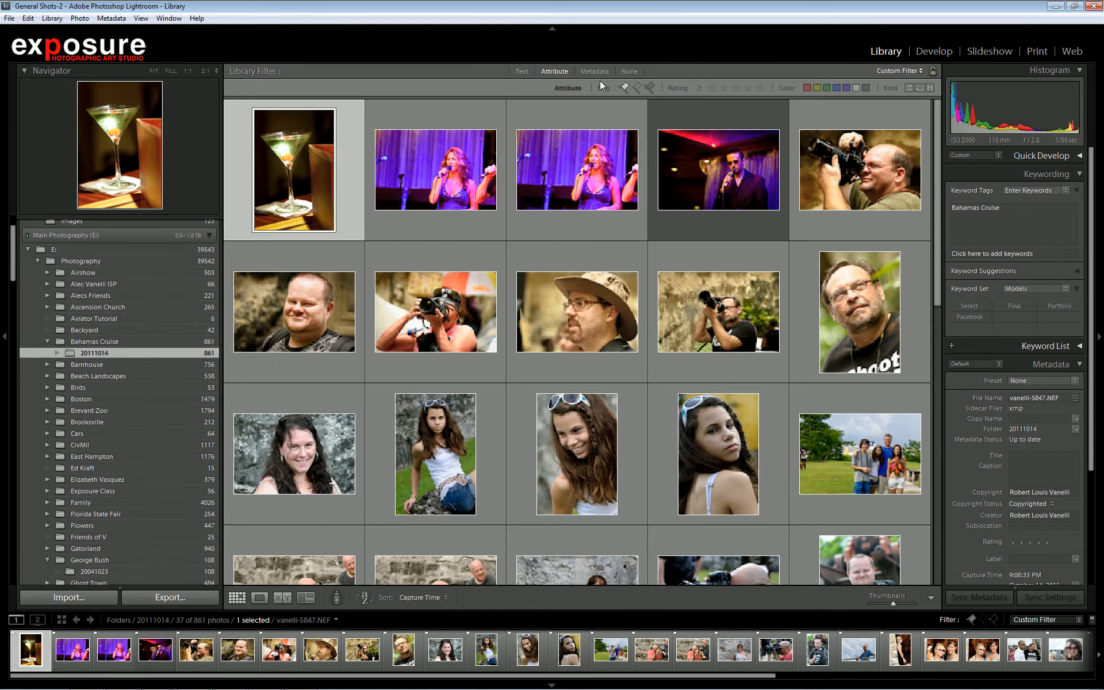
Select all the flagged photos, add them to the Select collection of the Bahamas set, and display that collection
left_click(28, 19)
left_click(28, 61)
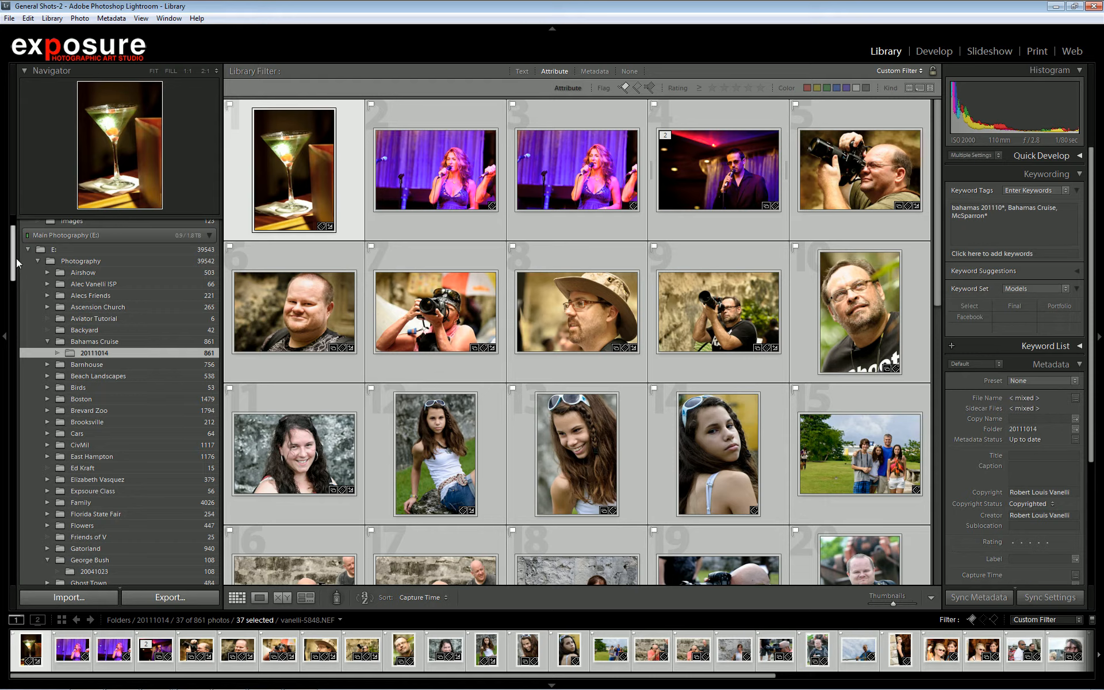
left_click_drag(12, 262, 13, 420)
left_click_drag(302, 299, 143, 333)
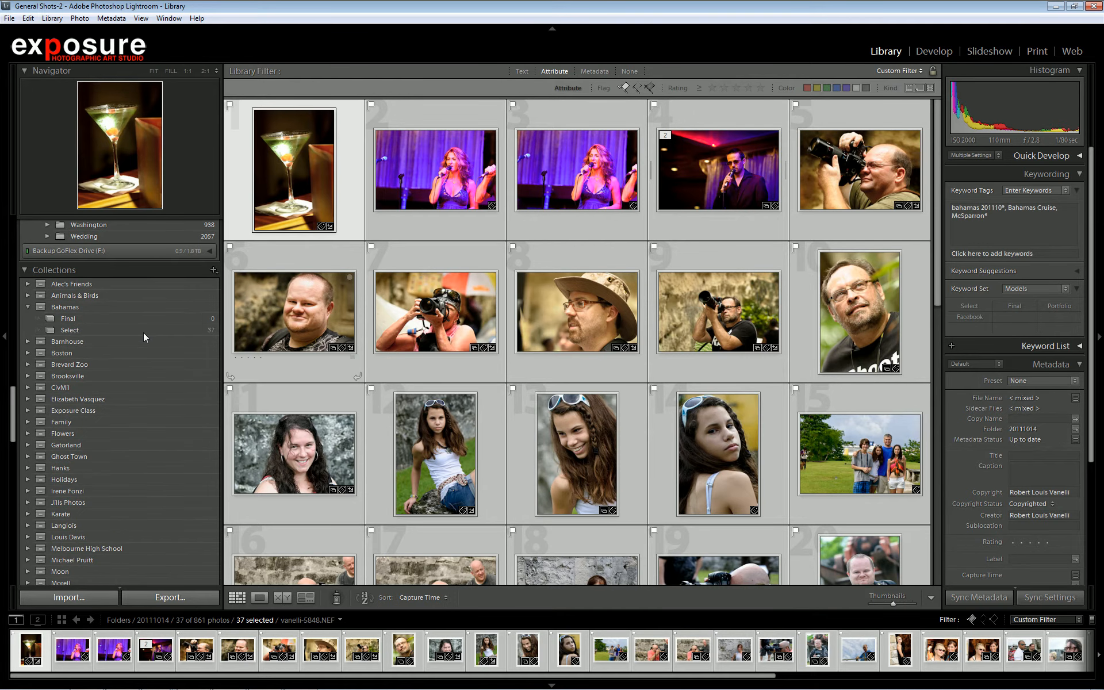
left_click(143, 332)
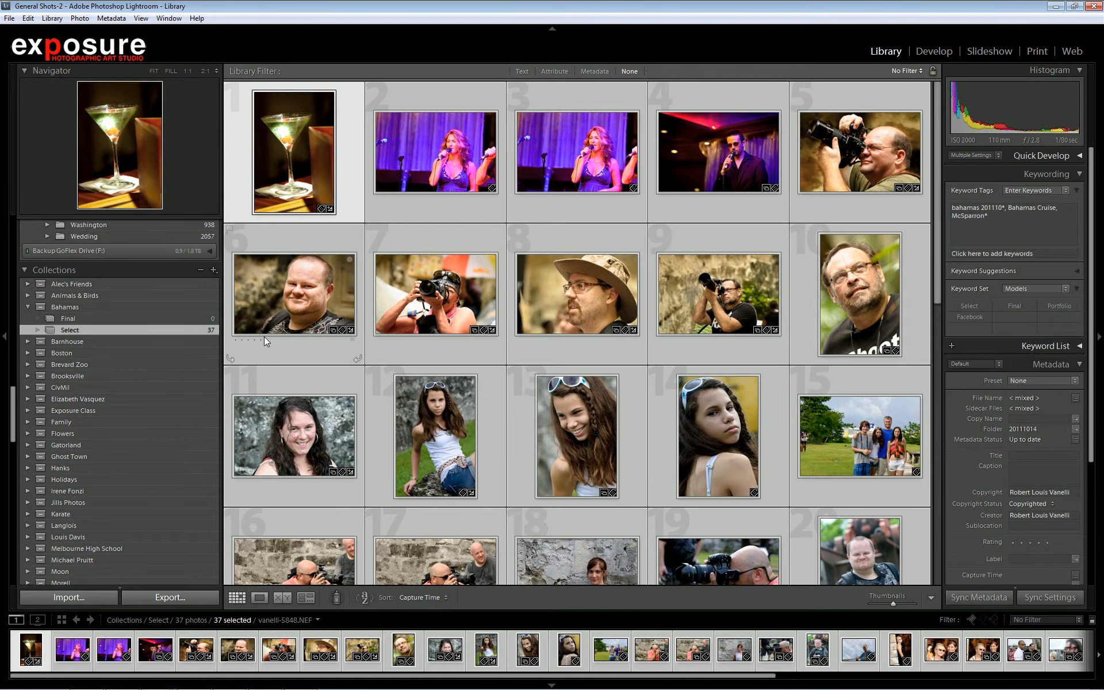
Add the second seated family photo, number 33 in Select, to the Bahamas set's Final collection and display Final
left_click(578, 304)
scroll(578, 304, "down", 2)
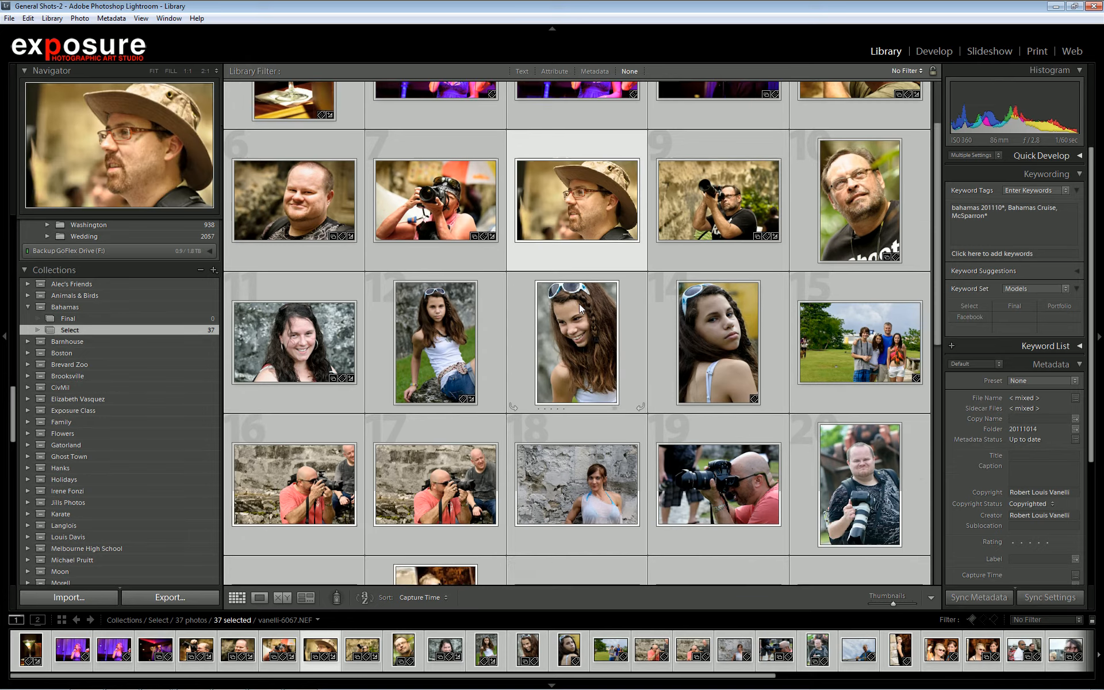
scroll(578, 303, "down", 8)
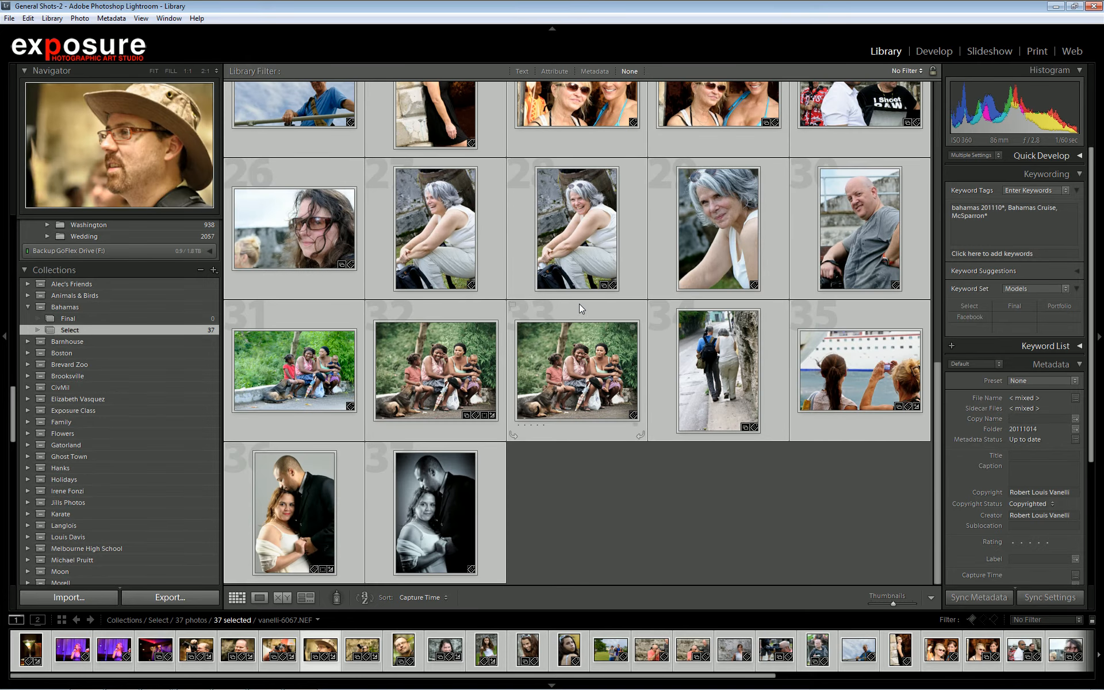
left_click(544, 364)
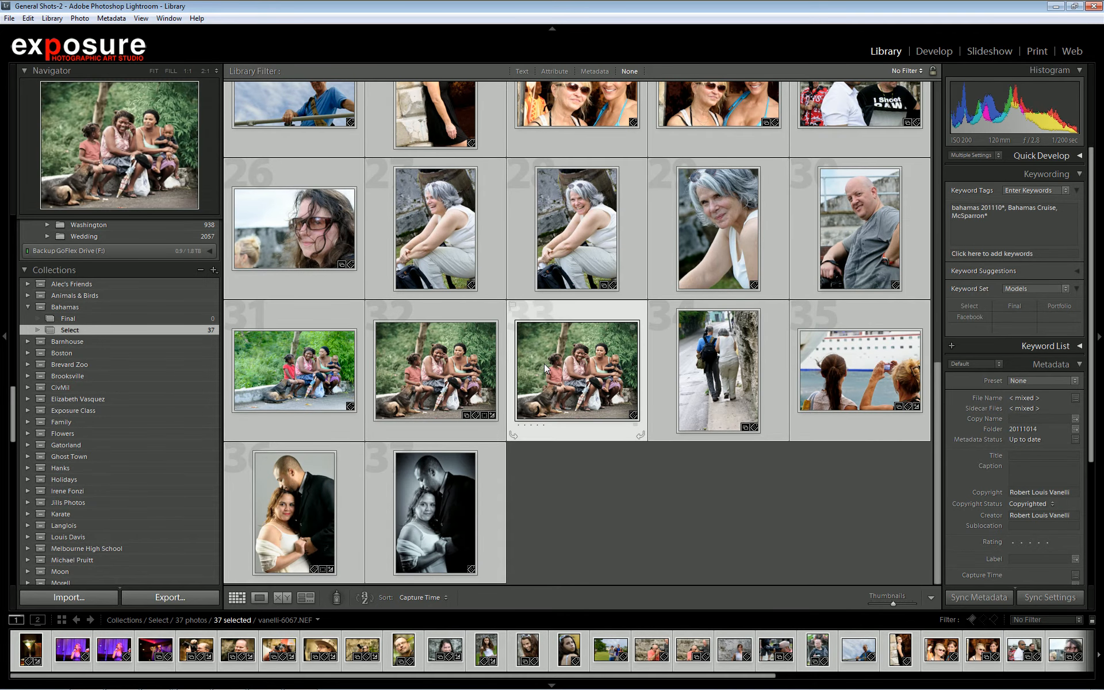
left_click(544, 364)
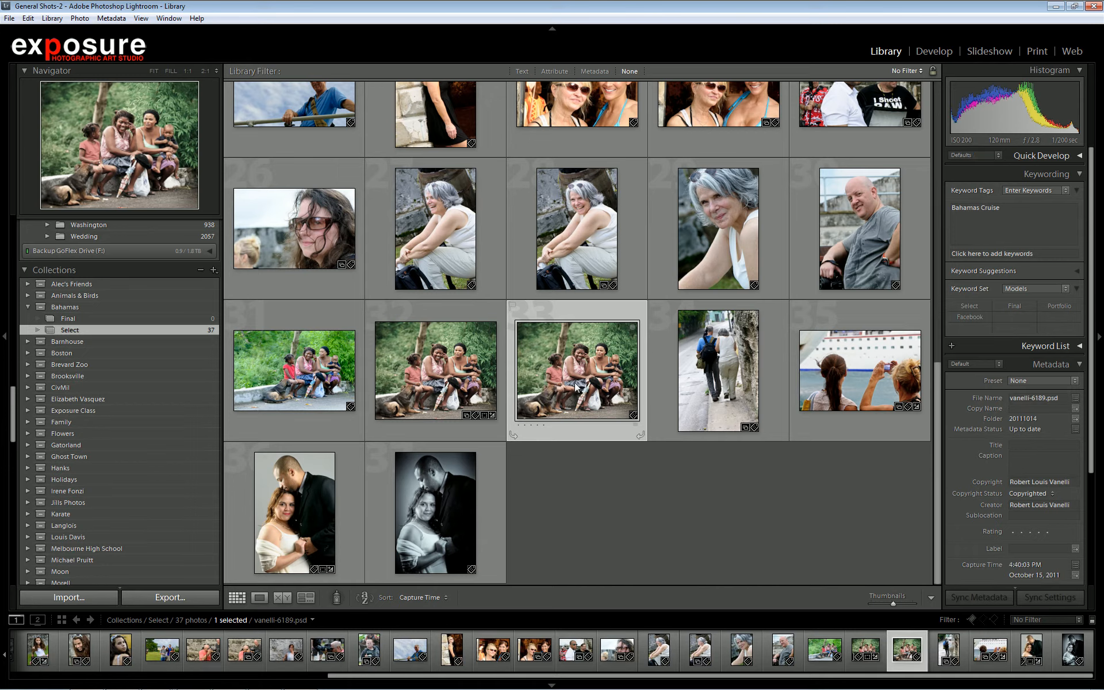
left_click_drag(577, 387, 109, 318)
left_click(109, 319)
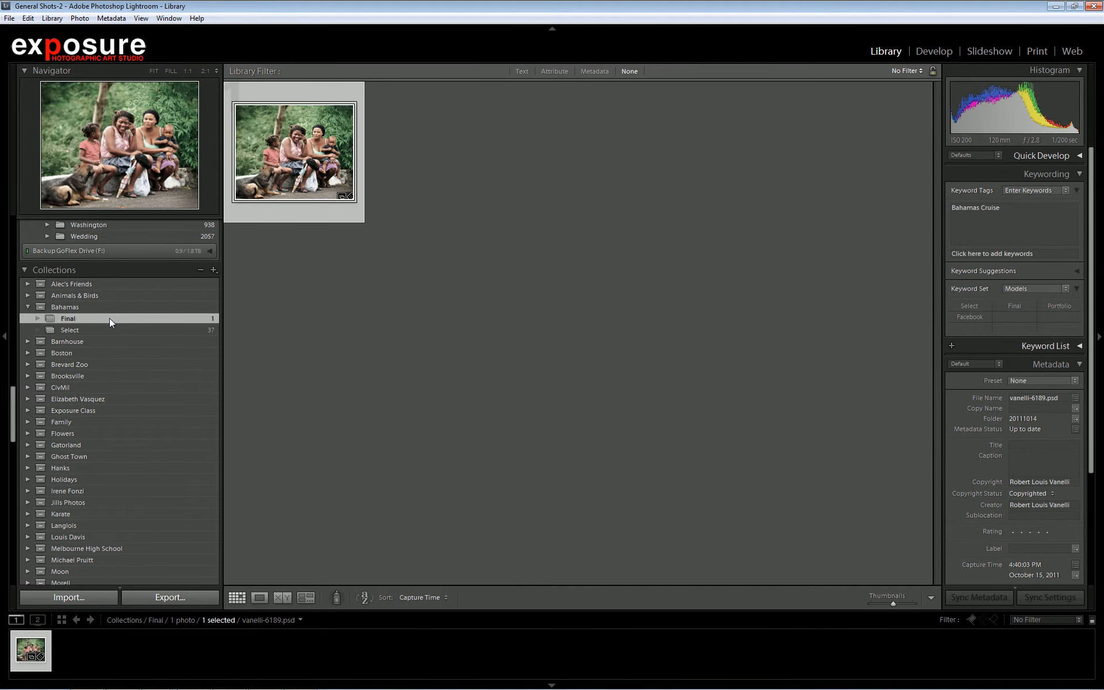
View the family photo in Final enlarged, and return to the thumbnail grid of the Select collection
double_click(312, 133)
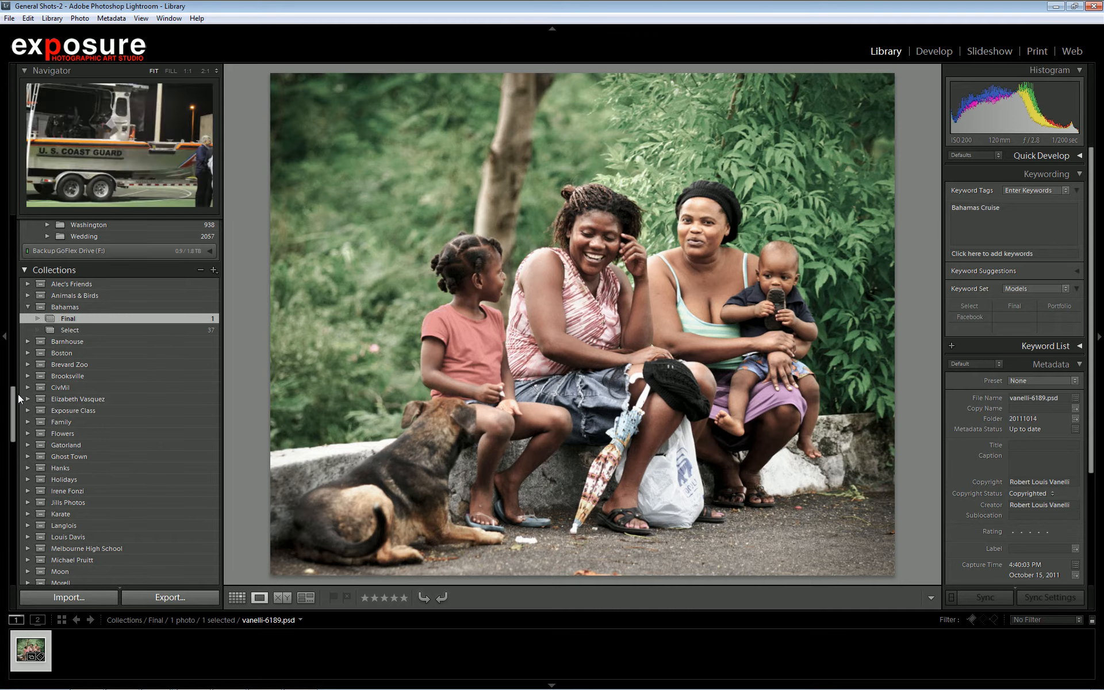
left_click(79, 330)
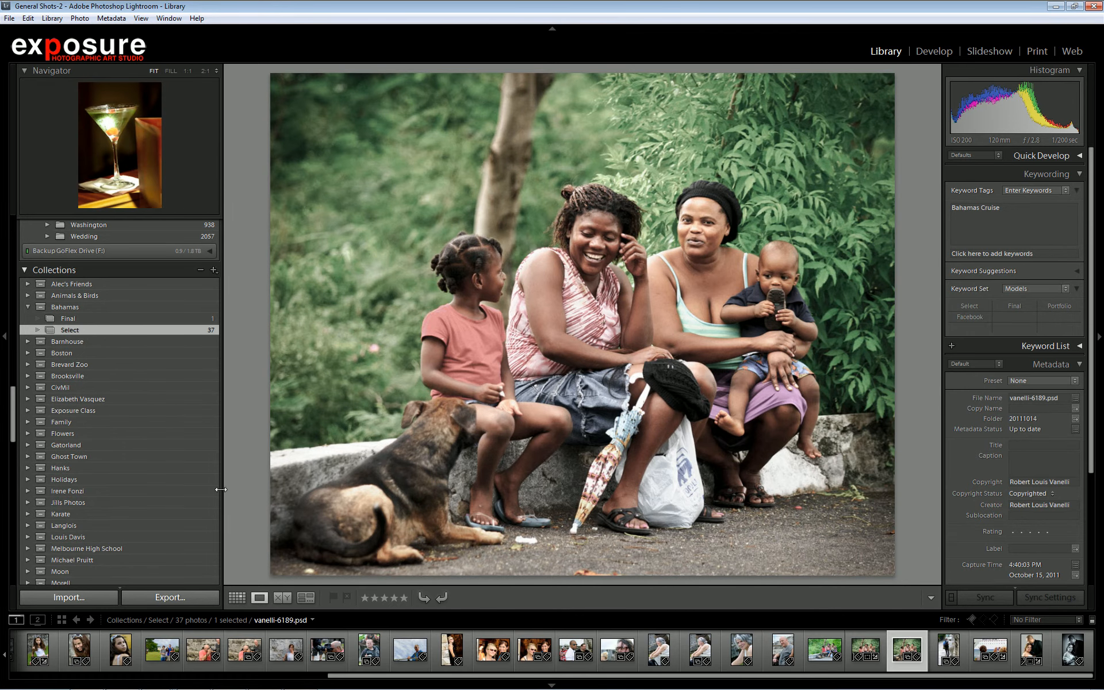
left_click(242, 596)
scroll(556, 432, "up", 10)
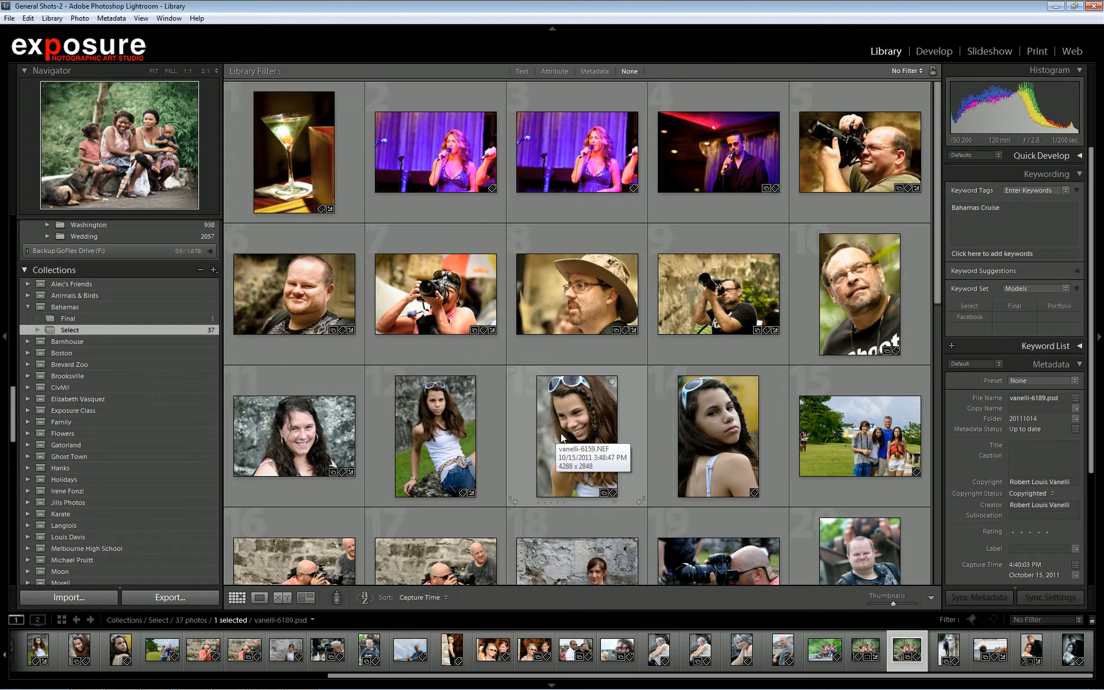
Add the photographer's surname as a keyword to the portraits of the man in the hat and the bearded man with glasses
left_click(606, 312)
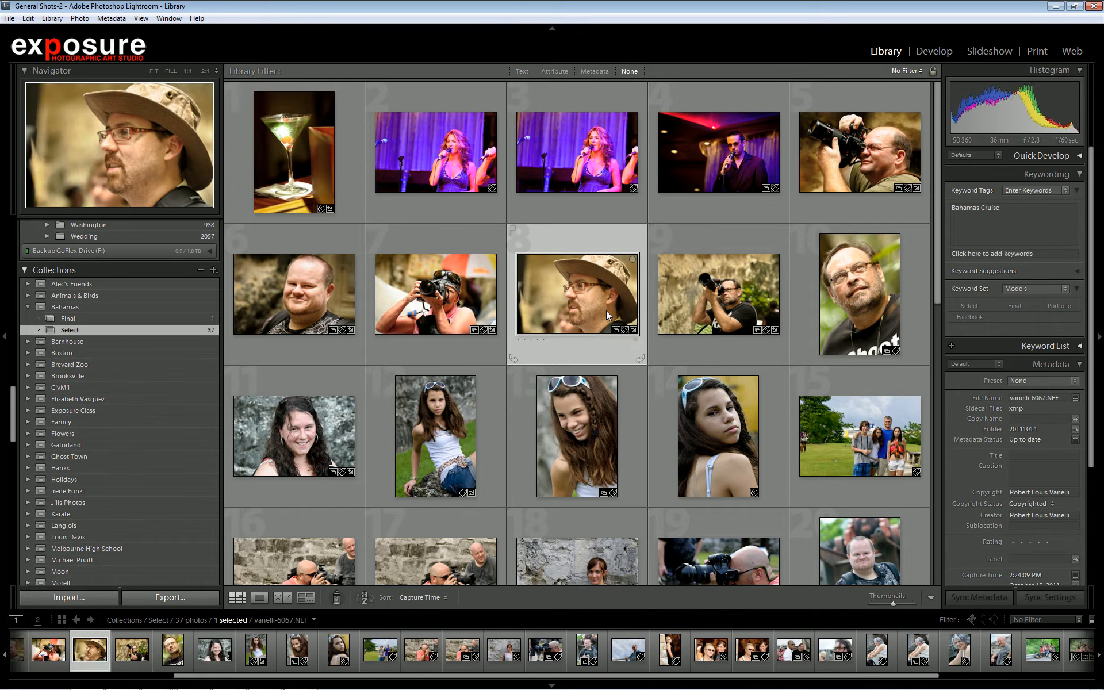
left_click(846, 301, "ctrl")
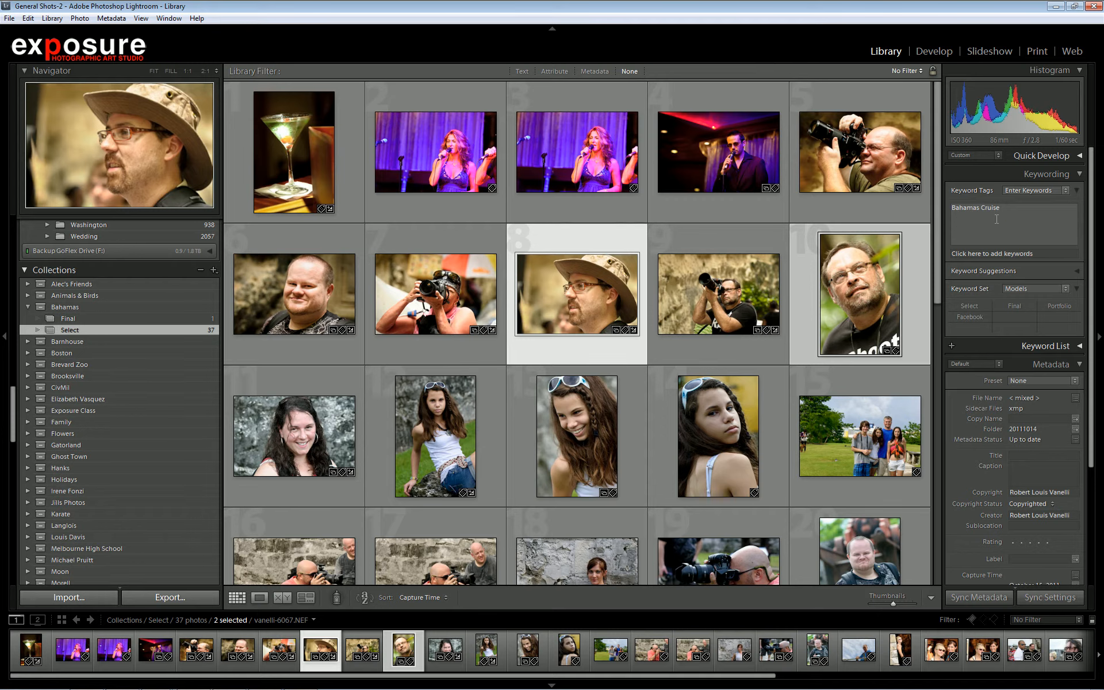
left_click(1019, 211)
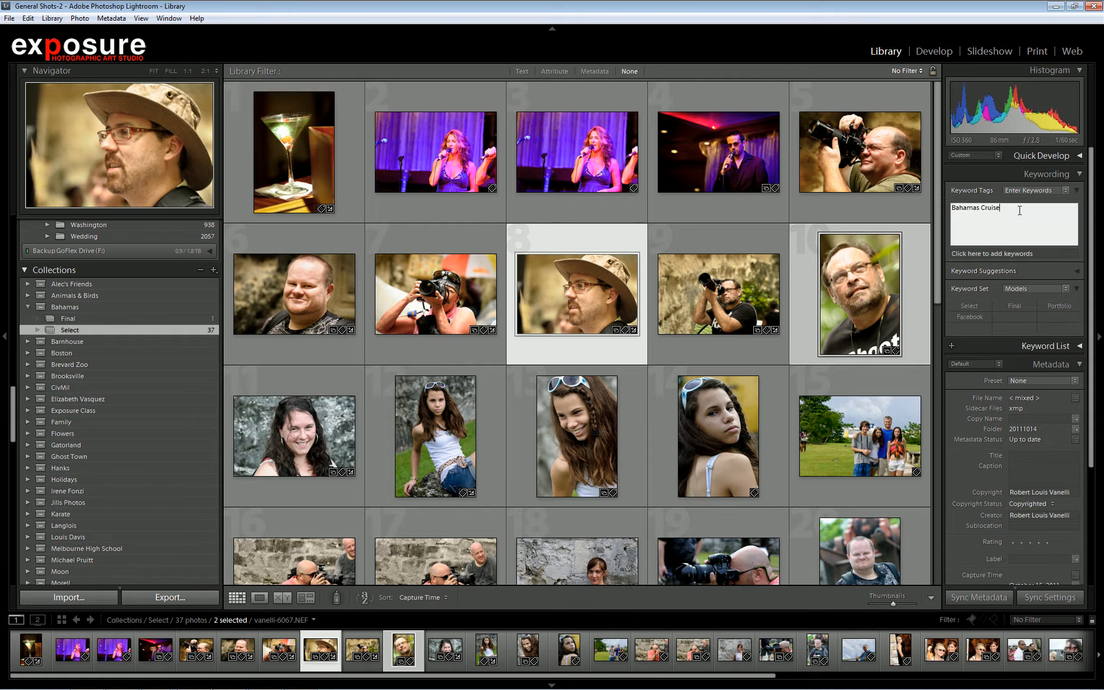
type(", vanel")
left_click(568, 270)
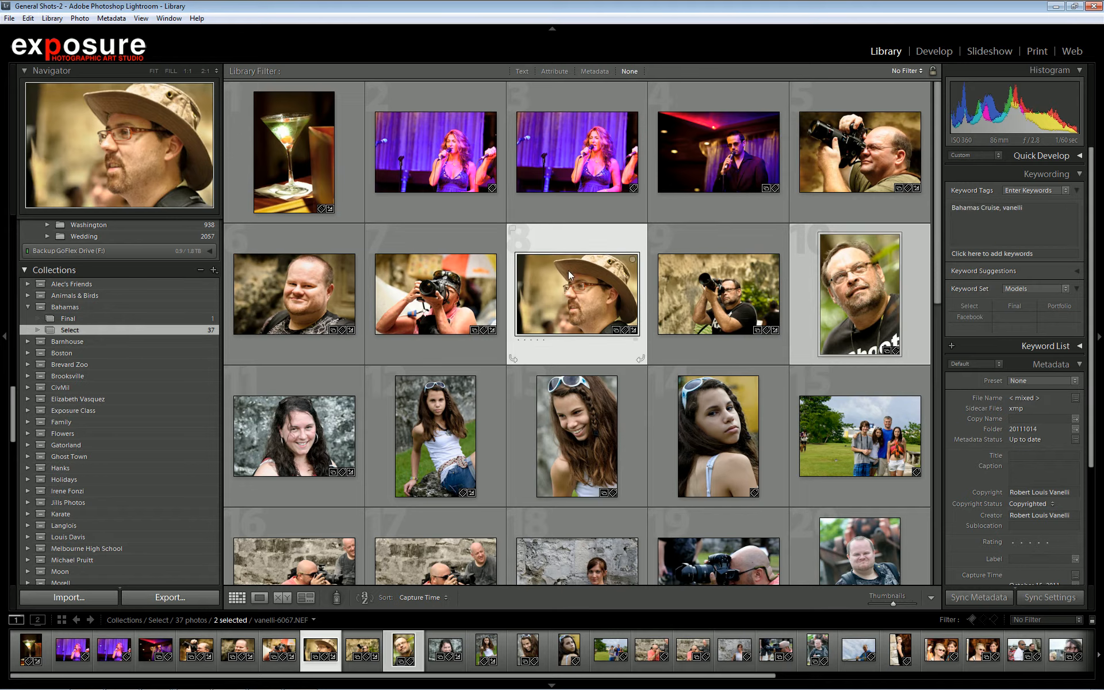
Check the keywords of the photographer shot number 9, the bearded man's portrait and the man in the hat
left_click(737, 276)
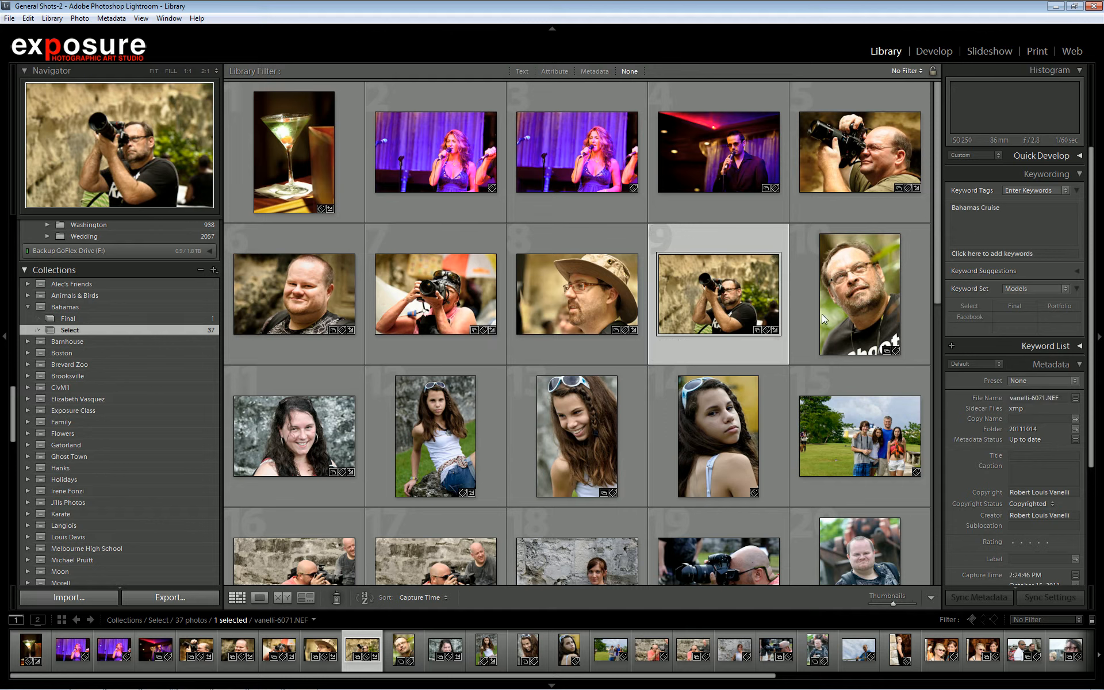
left_click(837, 309)
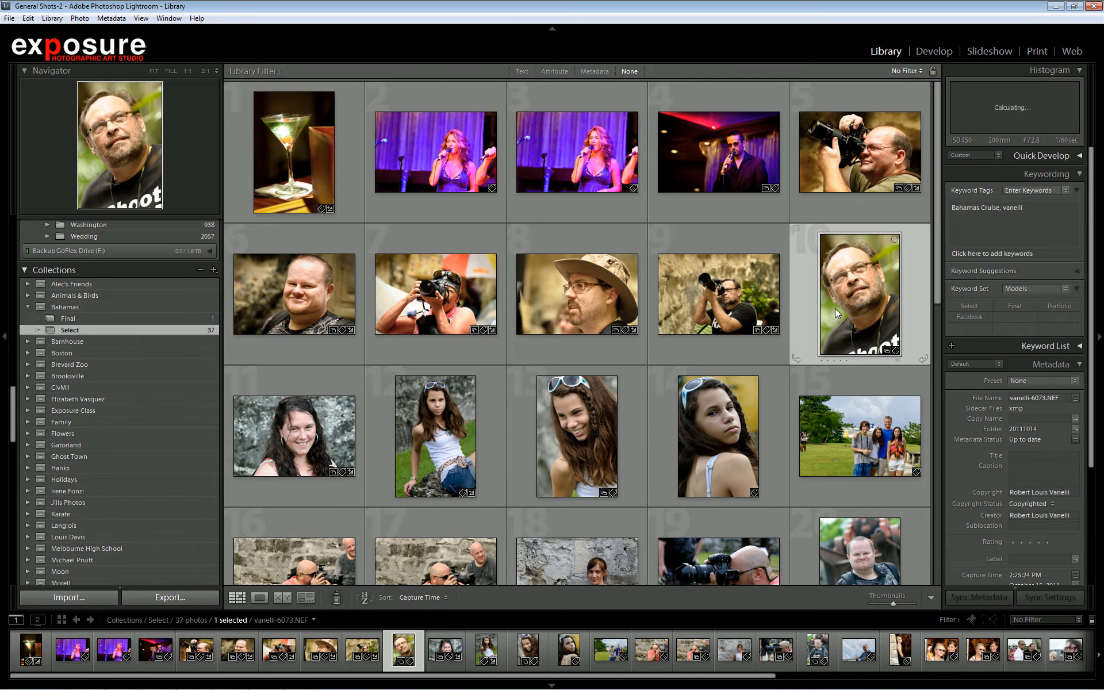
left_click(589, 303)
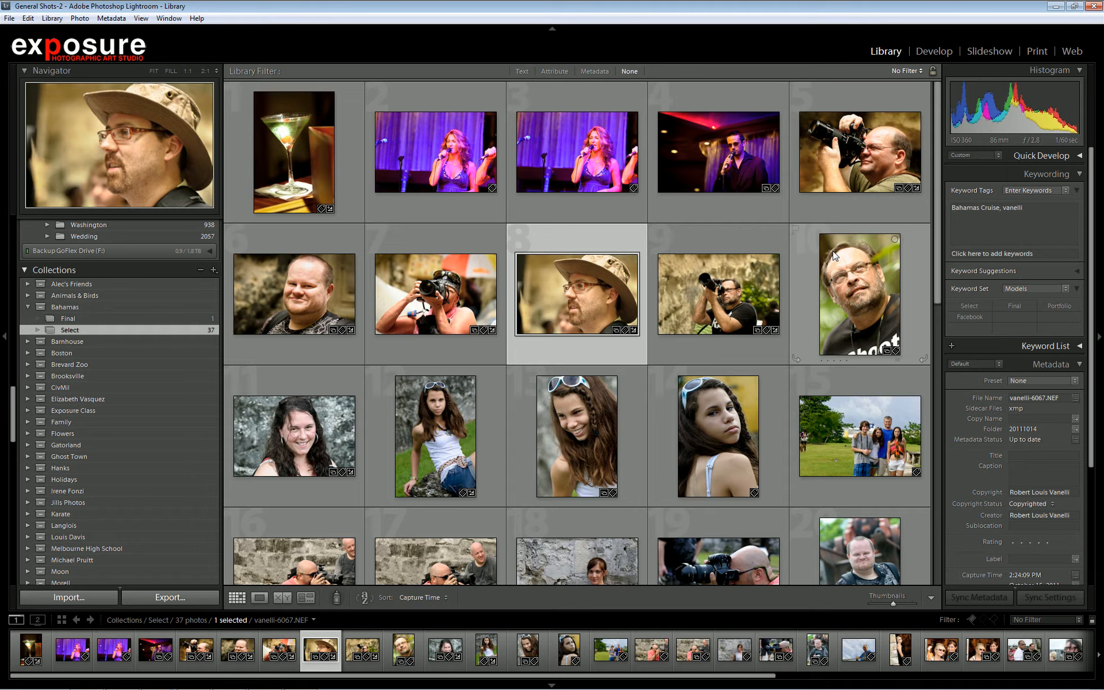
Select photos 4, 5, 6, 7, 11, 20 and 25 together in the Select collection
left_click(743, 174)
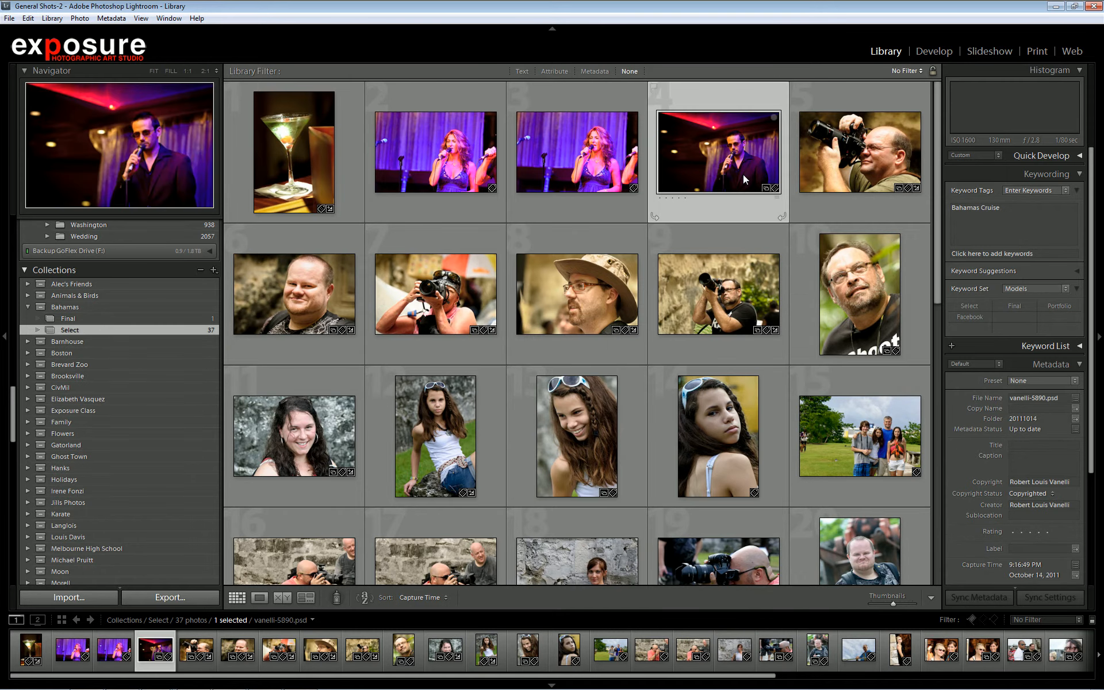
left_click(854, 174, "shift")
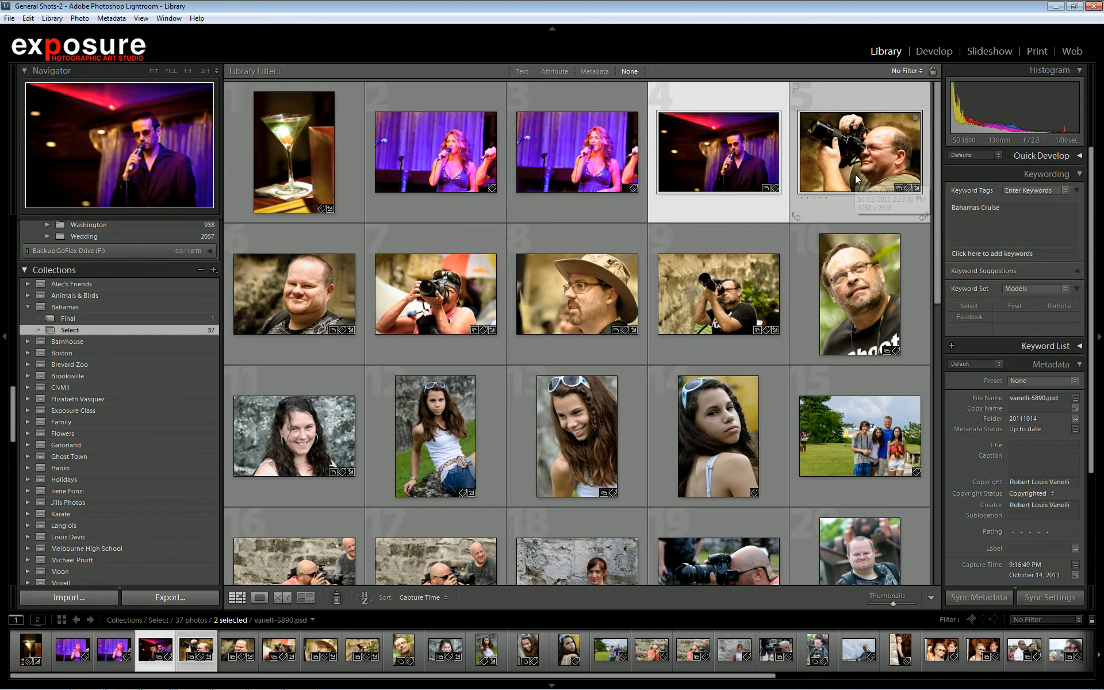
left_click(302, 285, "shift")
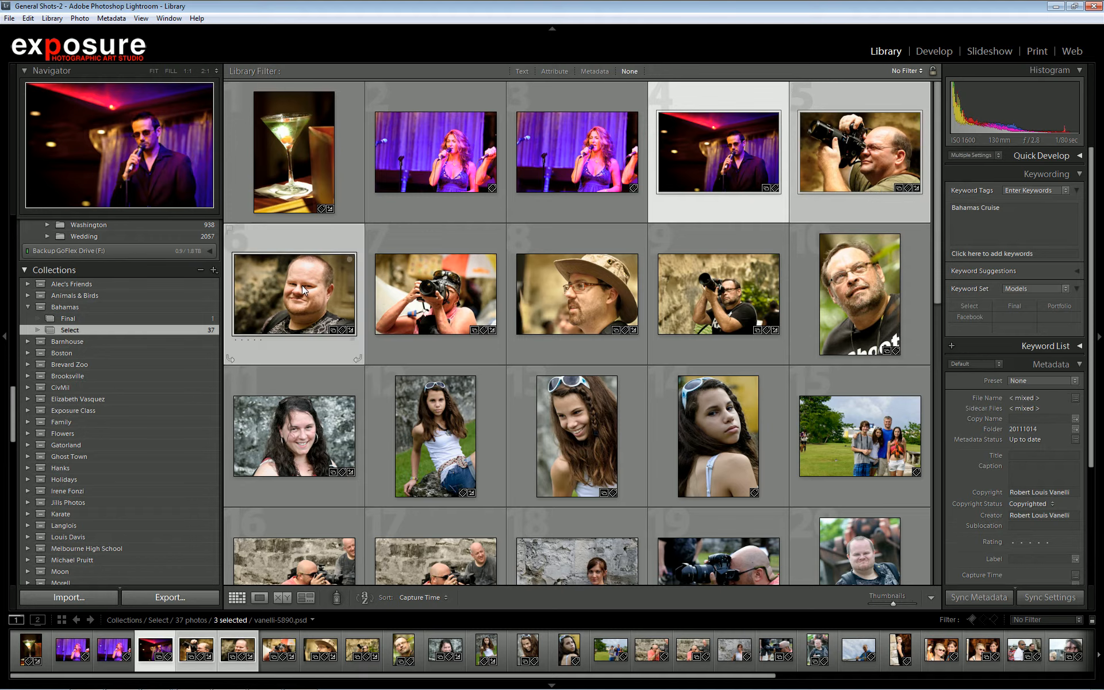
left_click(422, 306, "shift")
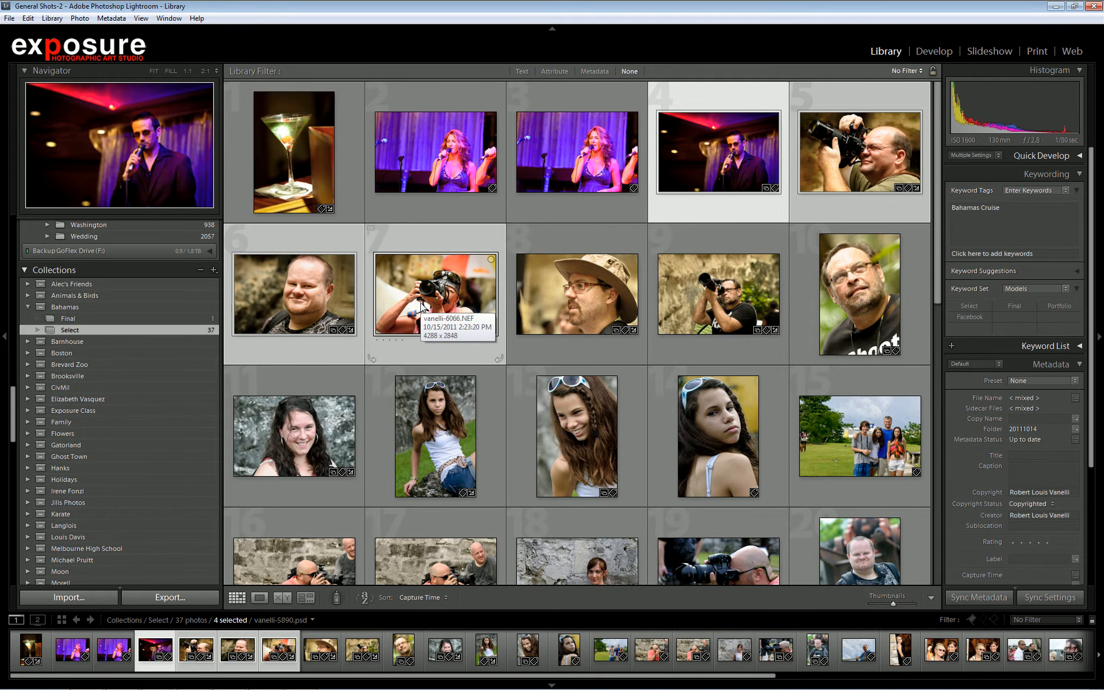
left_click(330, 451, "ctrl")
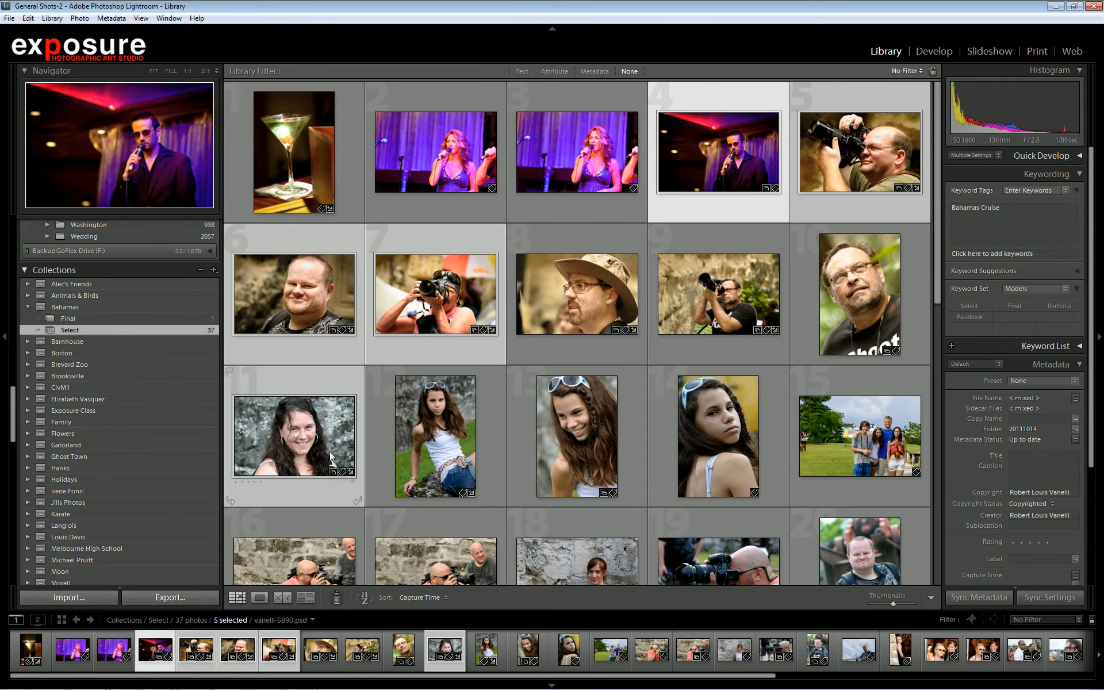
scroll(684, 458, "down", 2)
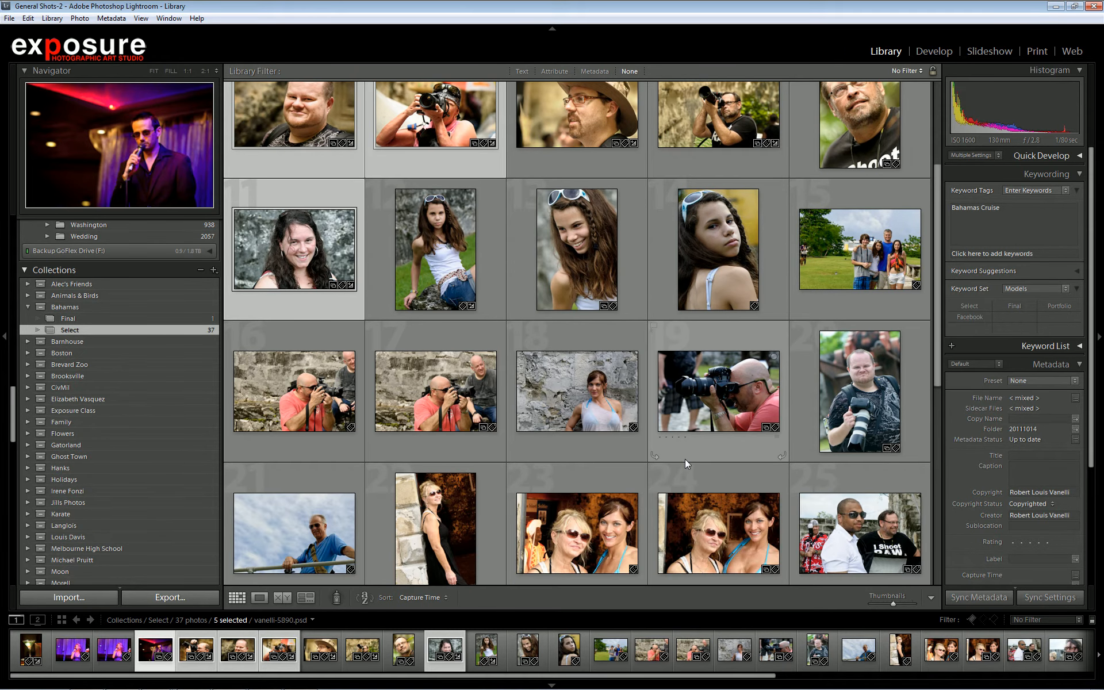
left_click(829, 396, "ctrl")
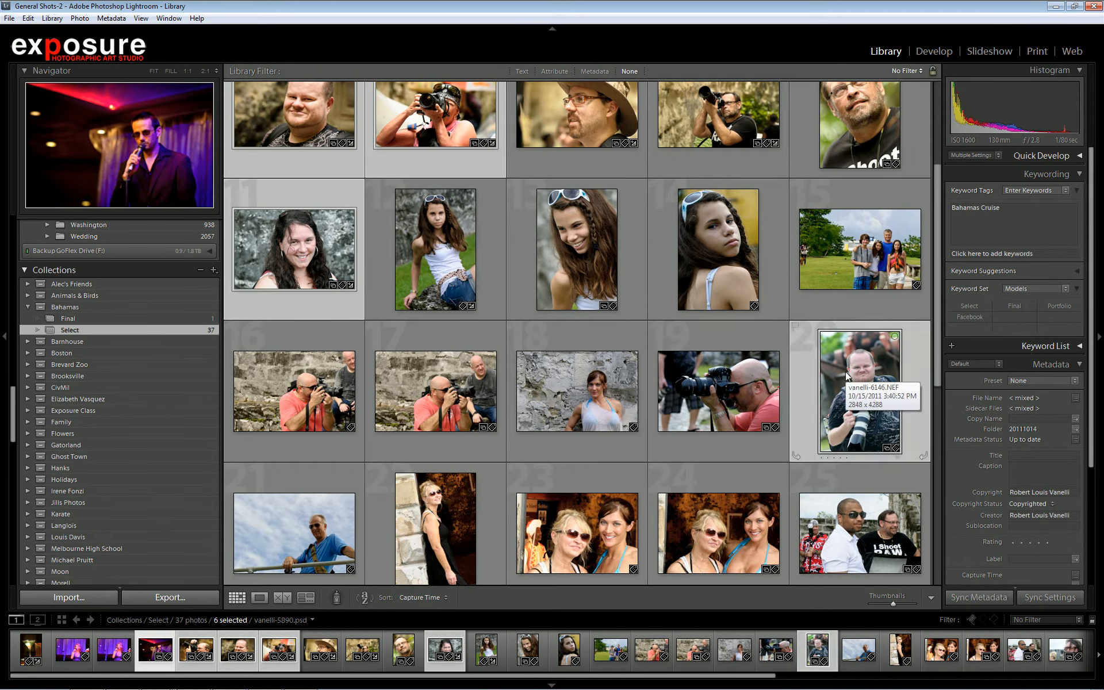
left_click(849, 514, "ctrl")
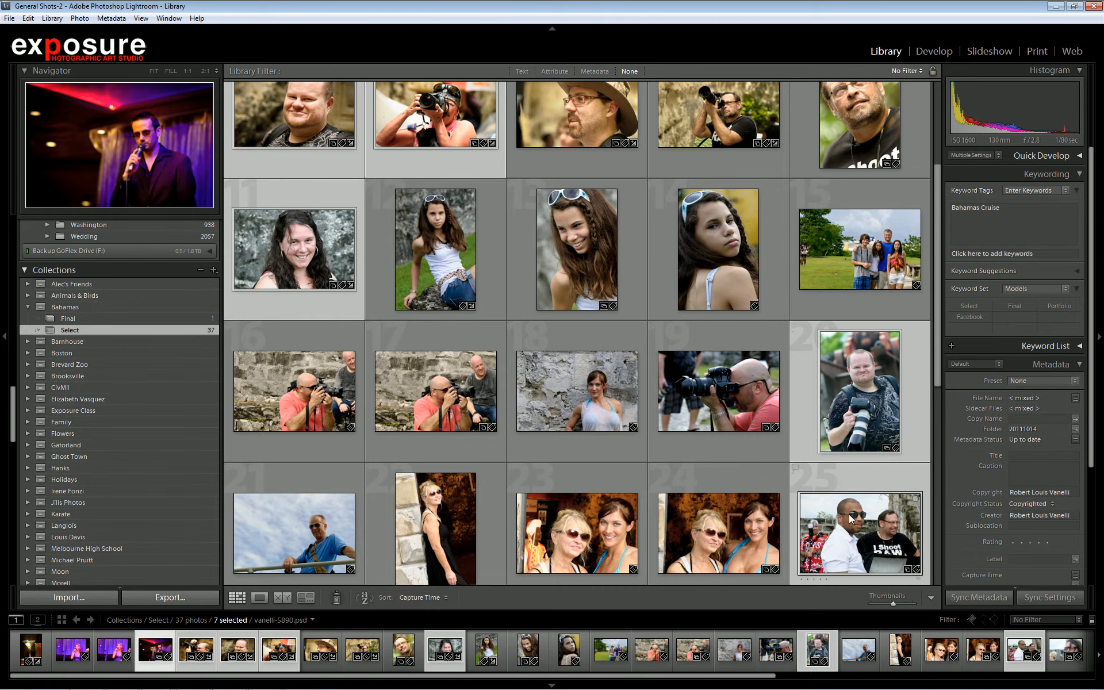
Extend the selection with photos 24, 29, 35 and 37 of the Select collection
scroll(849, 514, "down", 1)
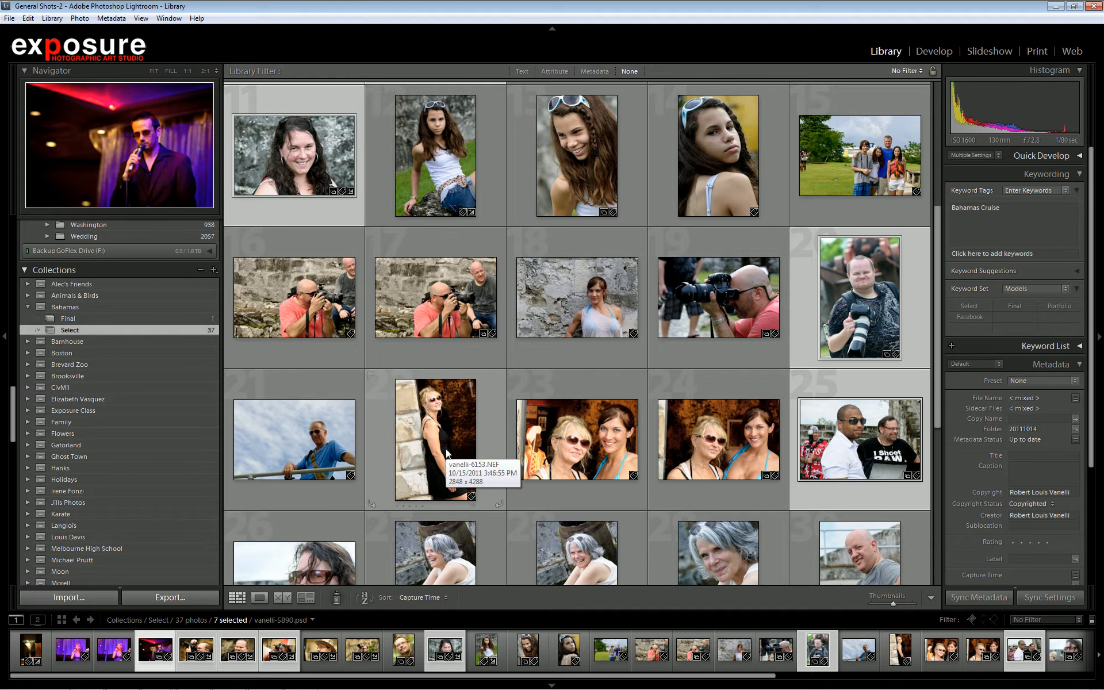
left_click(724, 437, "ctrl")
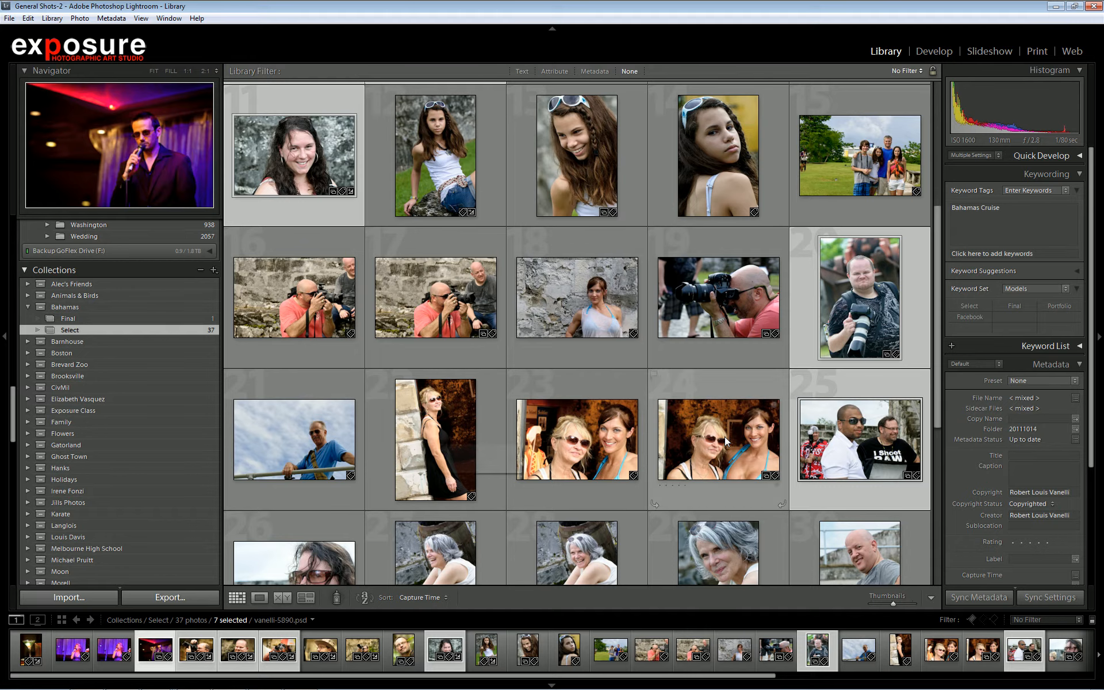
scroll(513, 439, "down", 1)
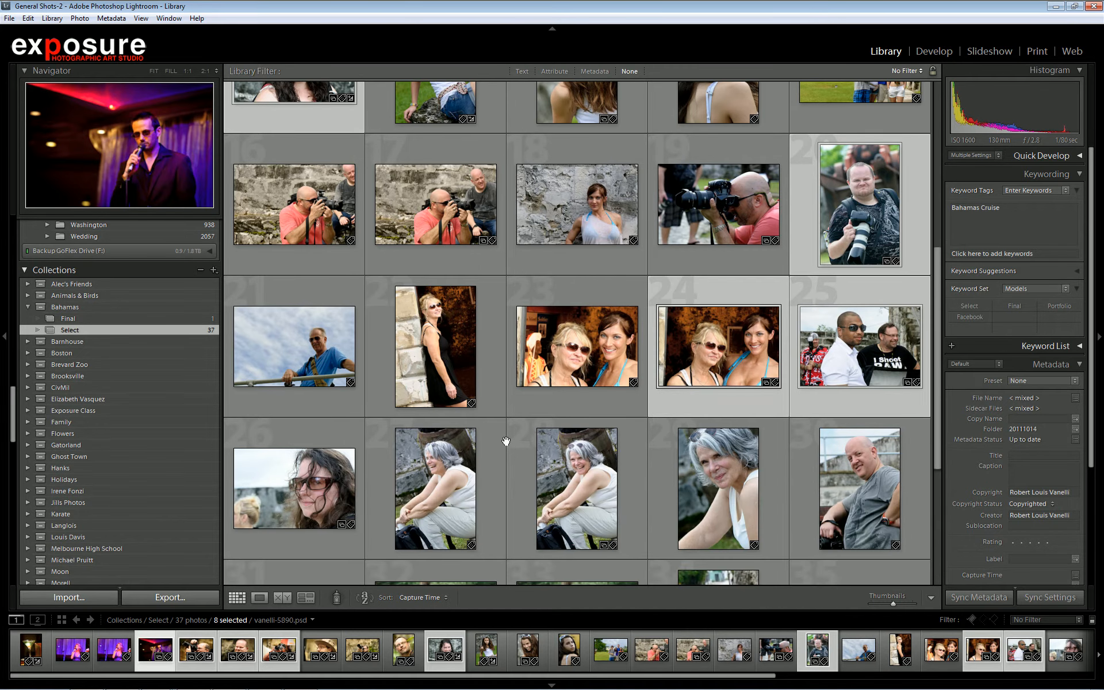
scroll(505, 442, "down", 1)
left_click(728, 425, "ctrl")
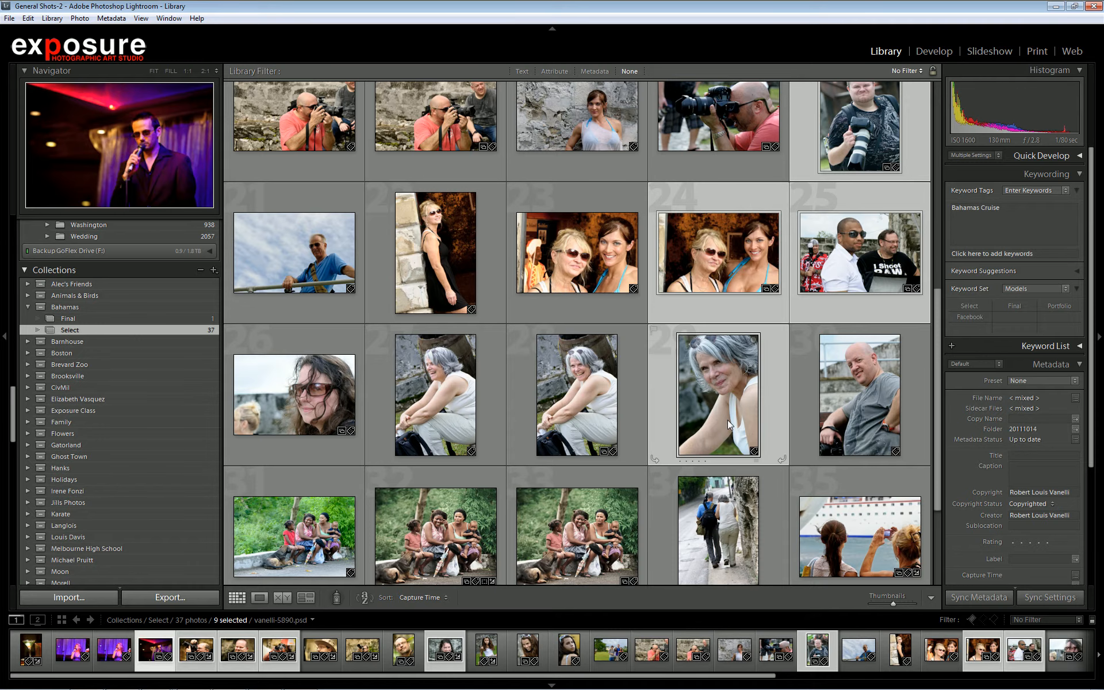
scroll(727, 420, "down", 2)
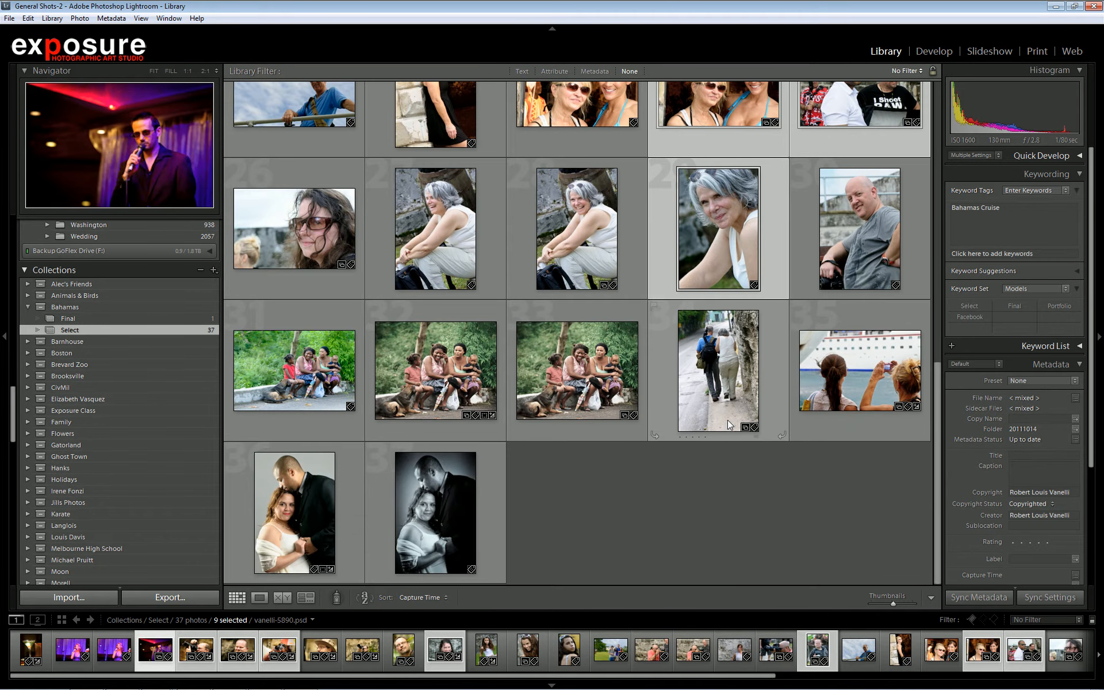
left_click(834, 402, "ctrl")
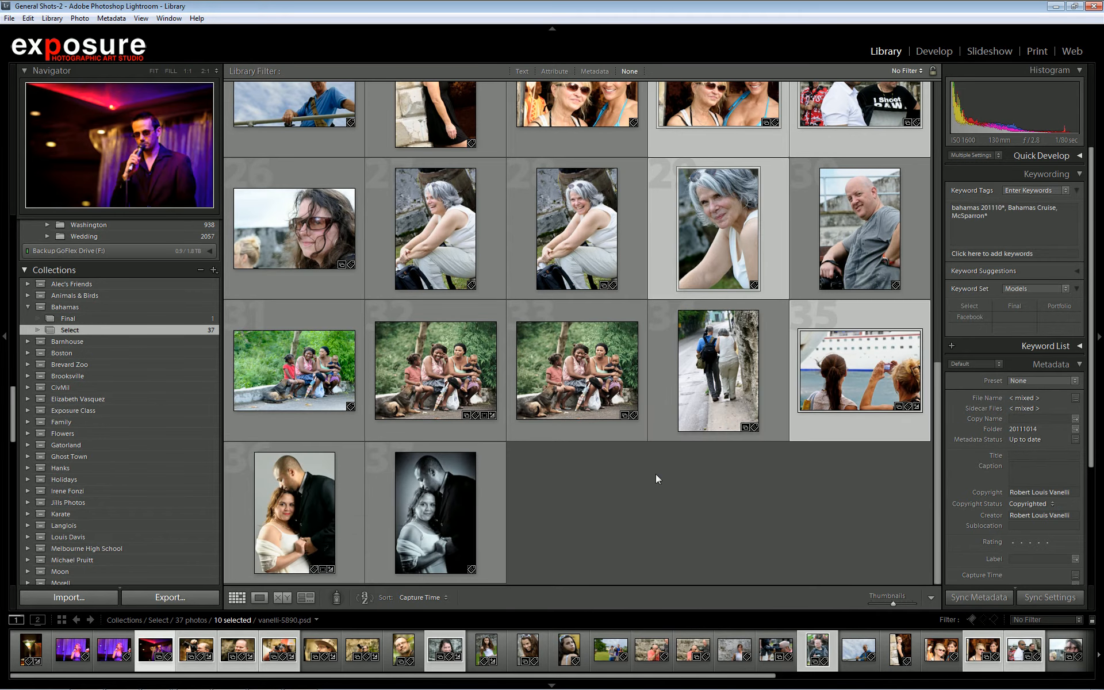
left_click(446, 511, "ctrl")
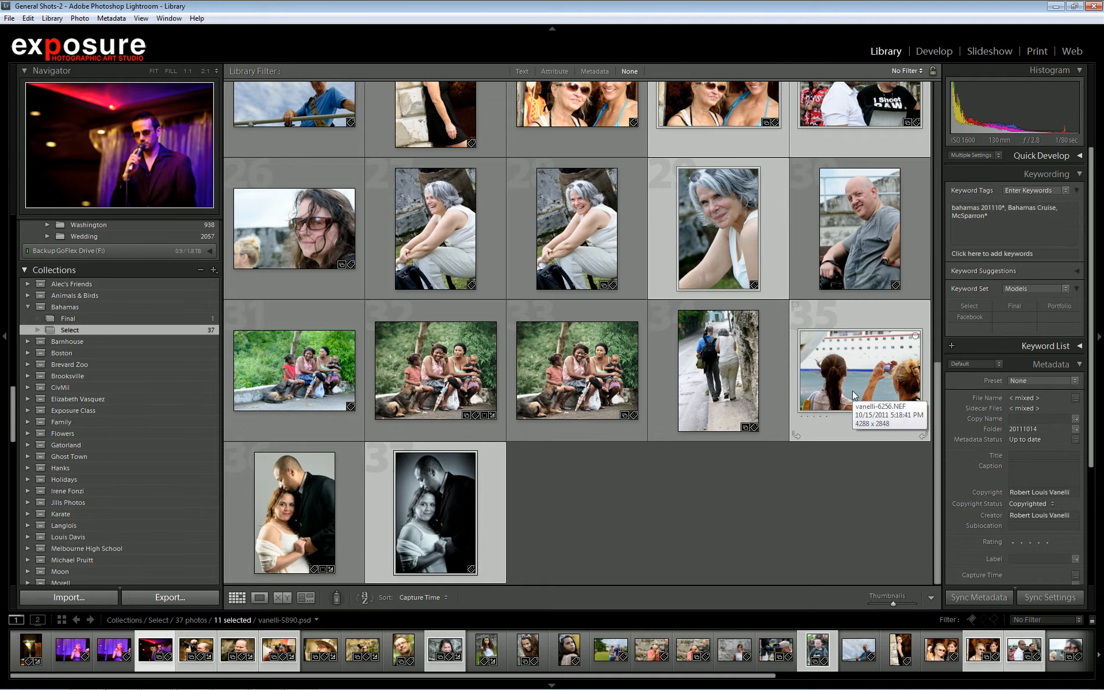
Replace the selected photos' keywords with bahamas 201110 and the photographer's surname
left_click_drag(995, 216, 943, 214)
key("BackSpace")
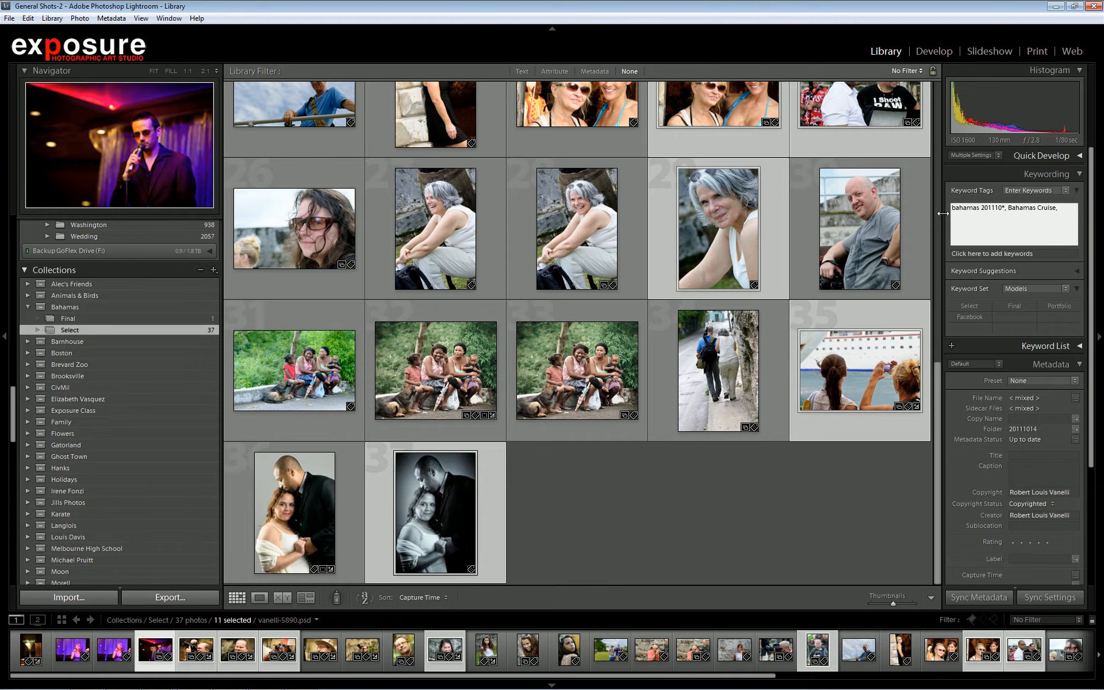
left_click_drag(1058, 208, 1004, 208)
key("BackSpace")
type(",vanelli")
key("Return")
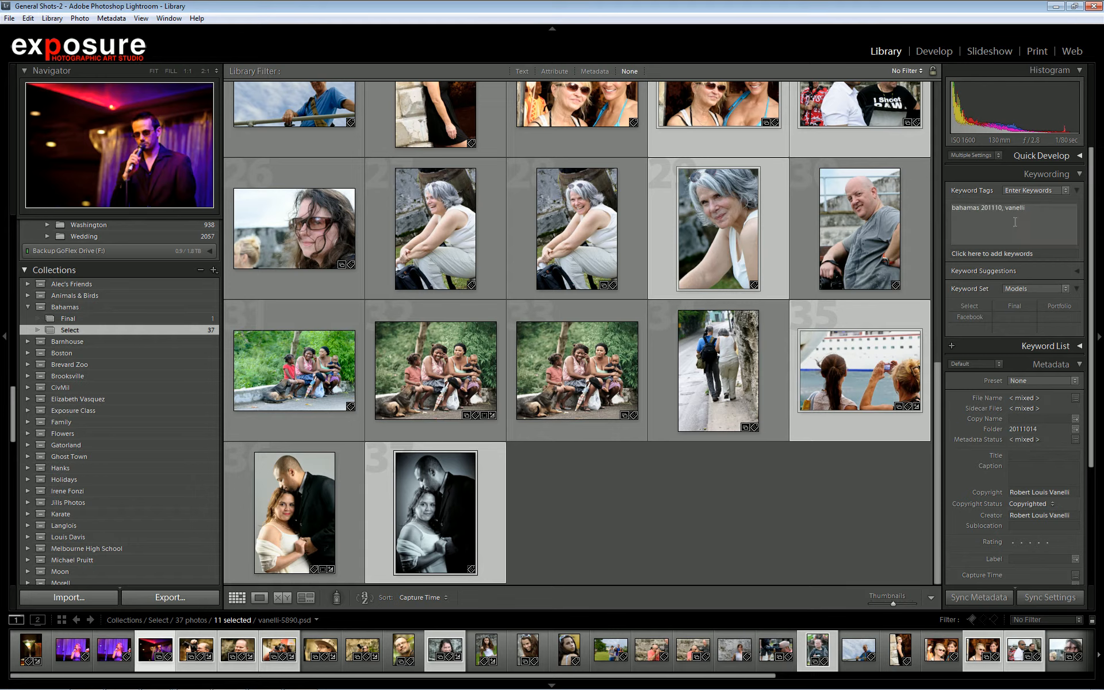
Clear the selection and compare the keywords of family photo 33 with those of the black-and-white couple portrait
left_click(567, 517)
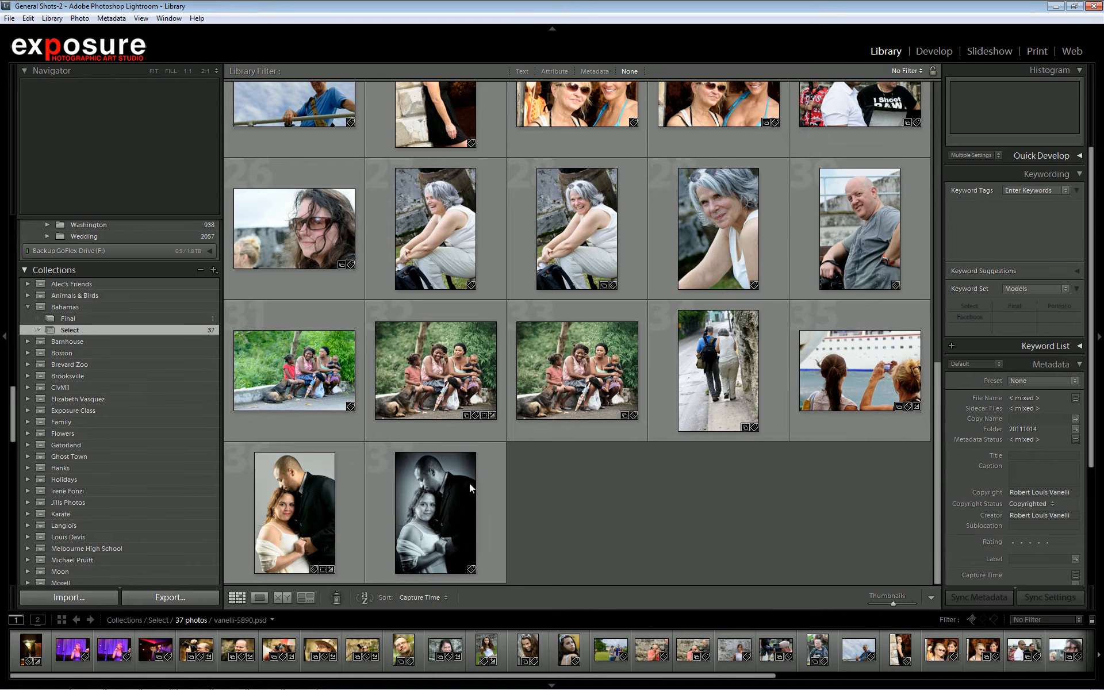
left_click(595, 405)
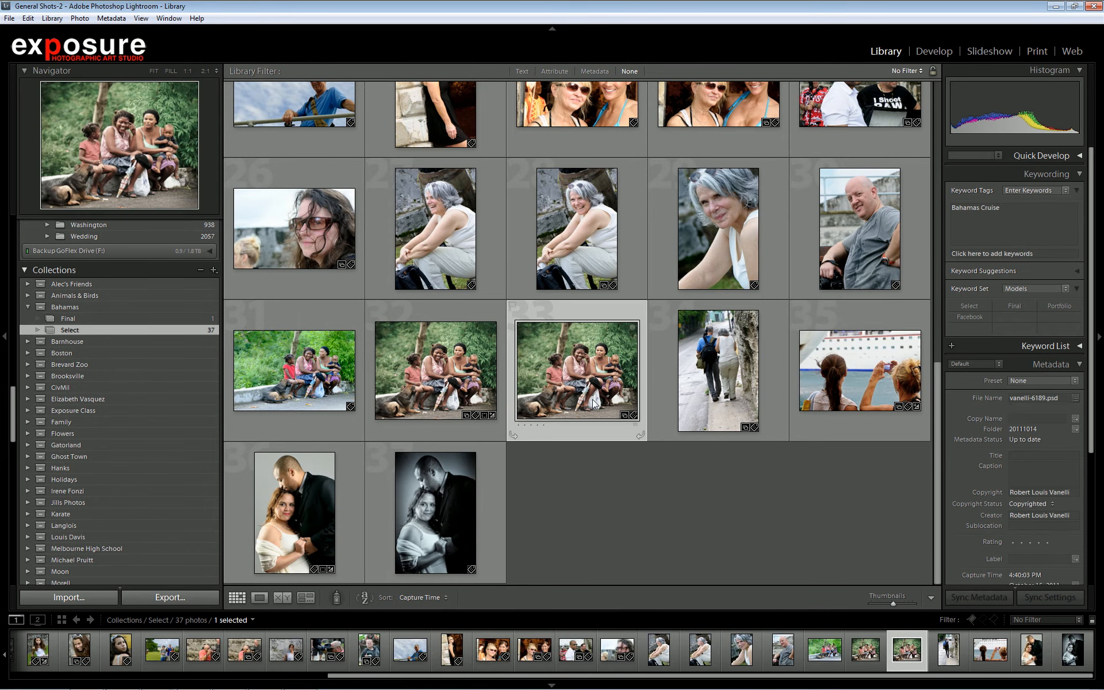
left_click(445, 514)
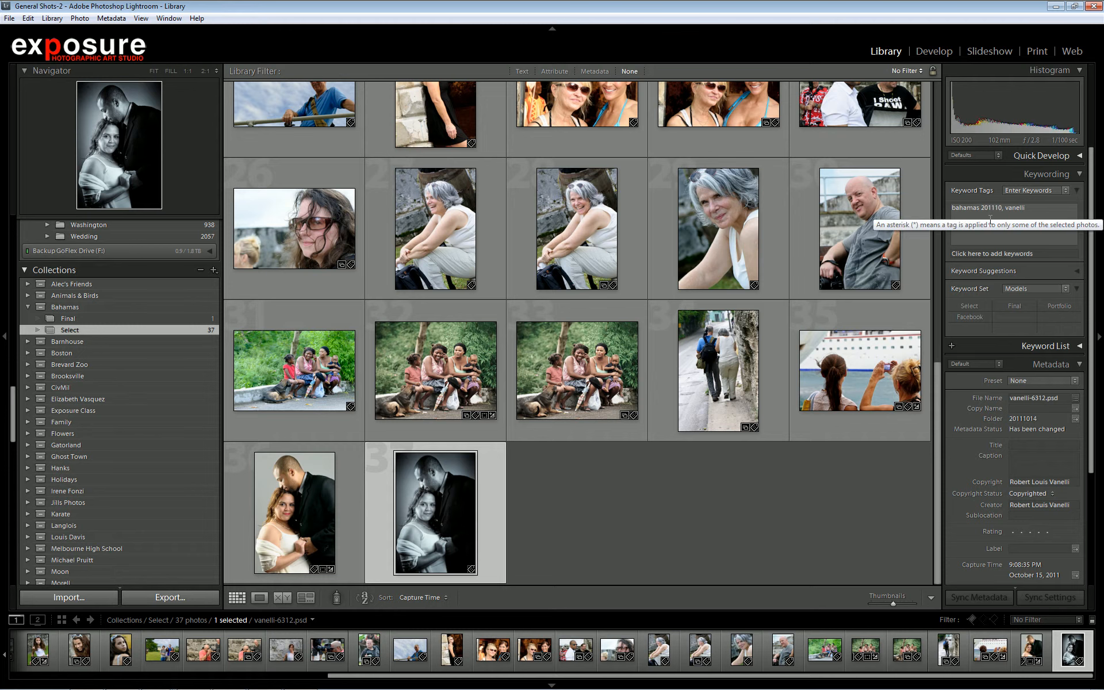
left_click(631, 349)
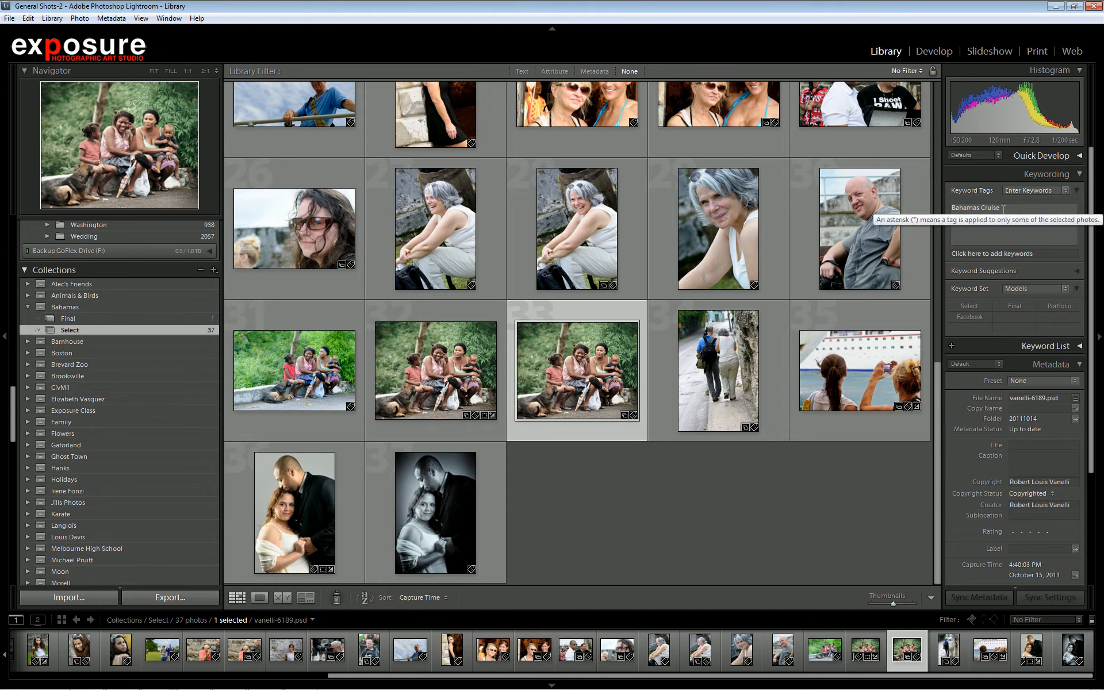
Copy the black-and-white couple portrait's keywords and paste them over the keywords of family photo 33
left_click(437, 493)
left_click(939, 207)
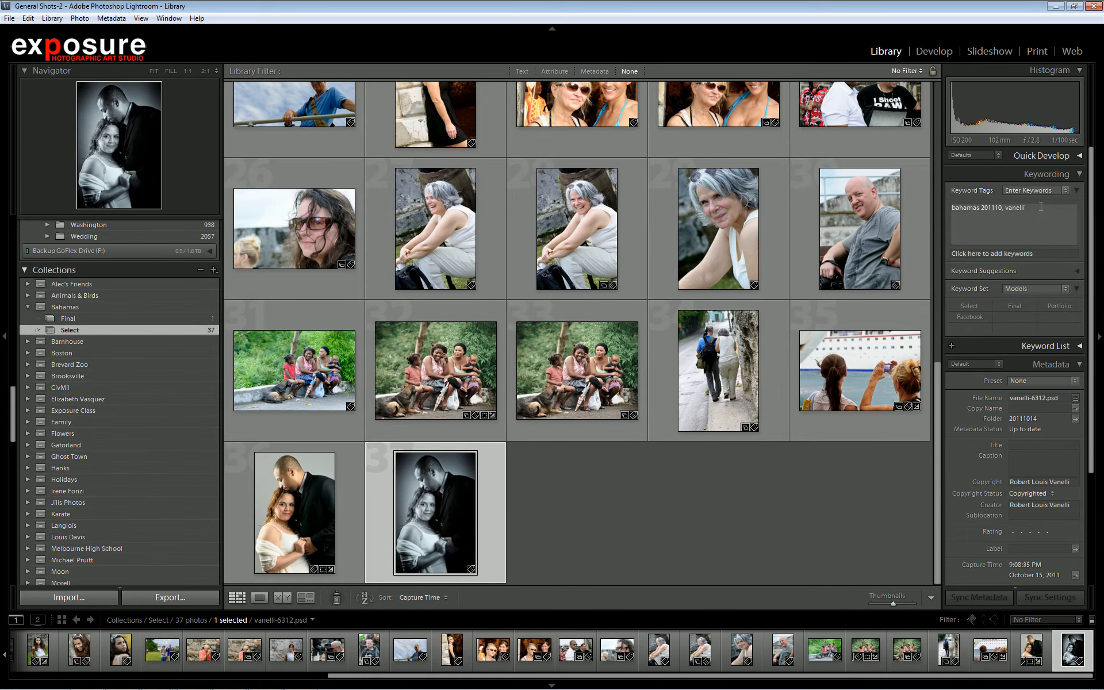
right_click(963, 205)
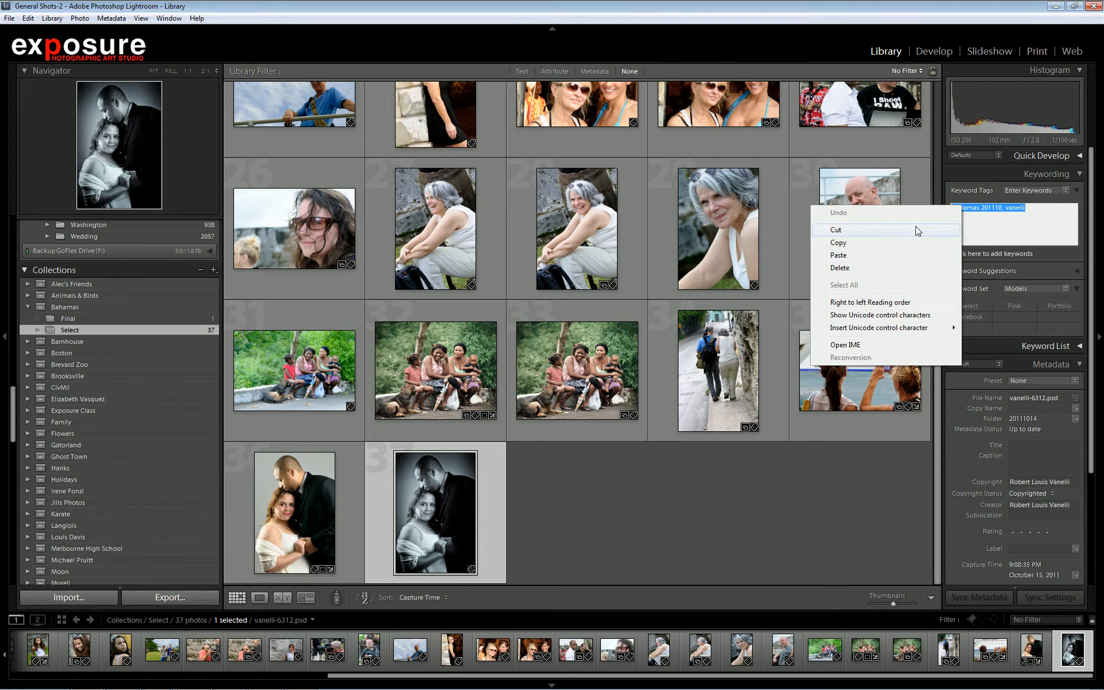
left_click(865, 239)
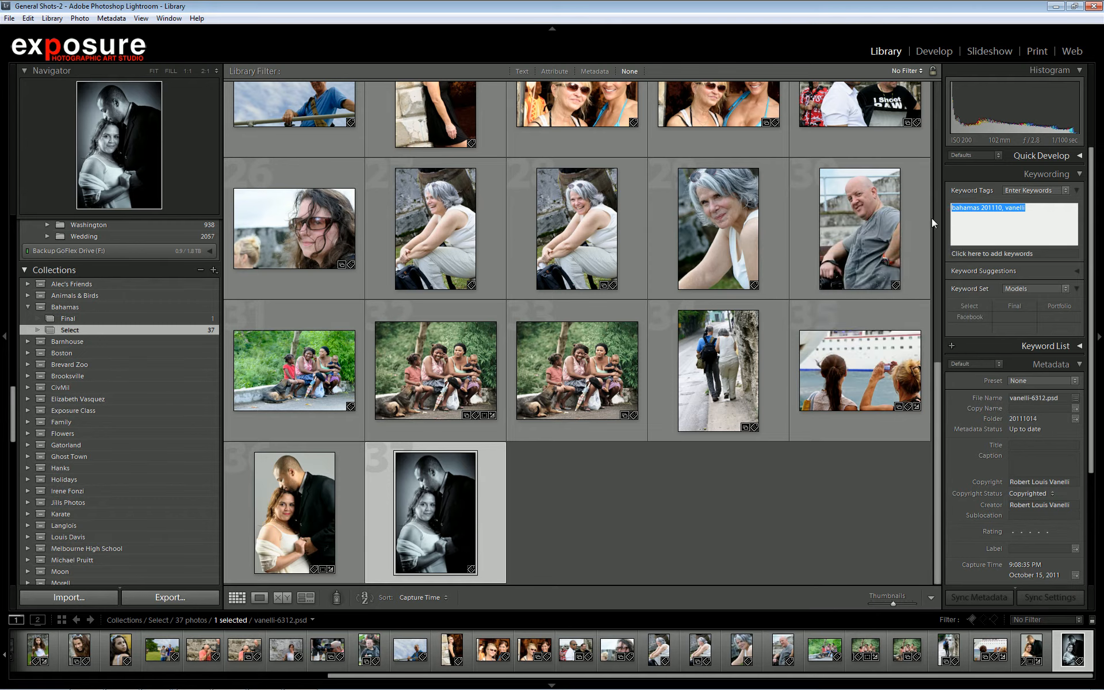
left_click(609, 372)
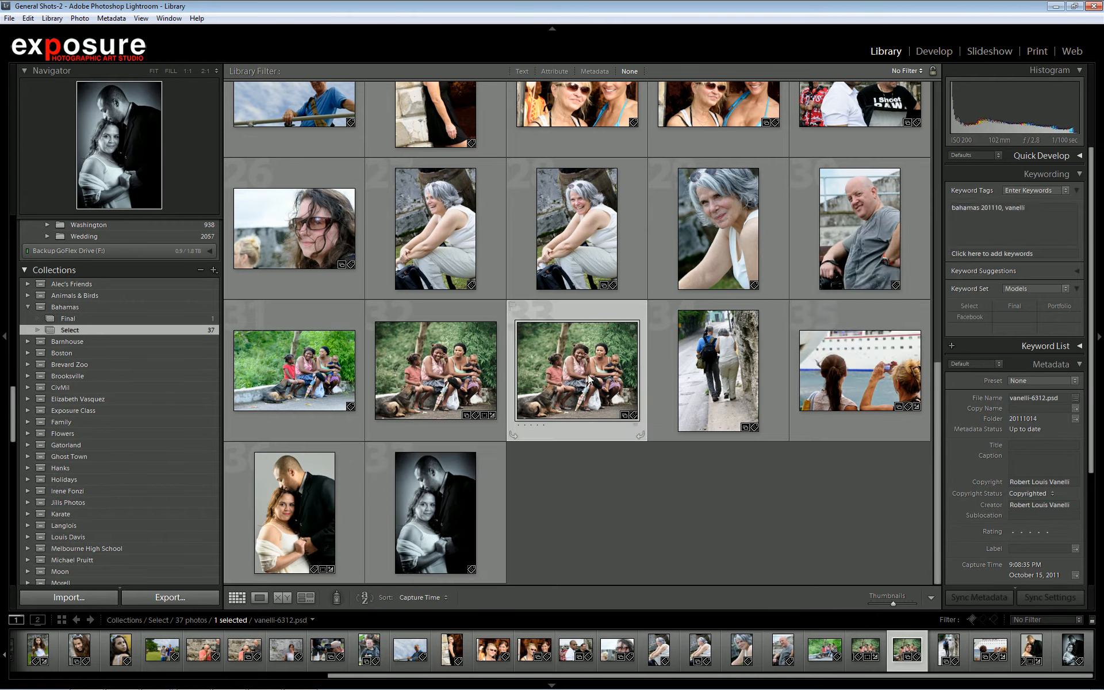
left_click(943, 210)
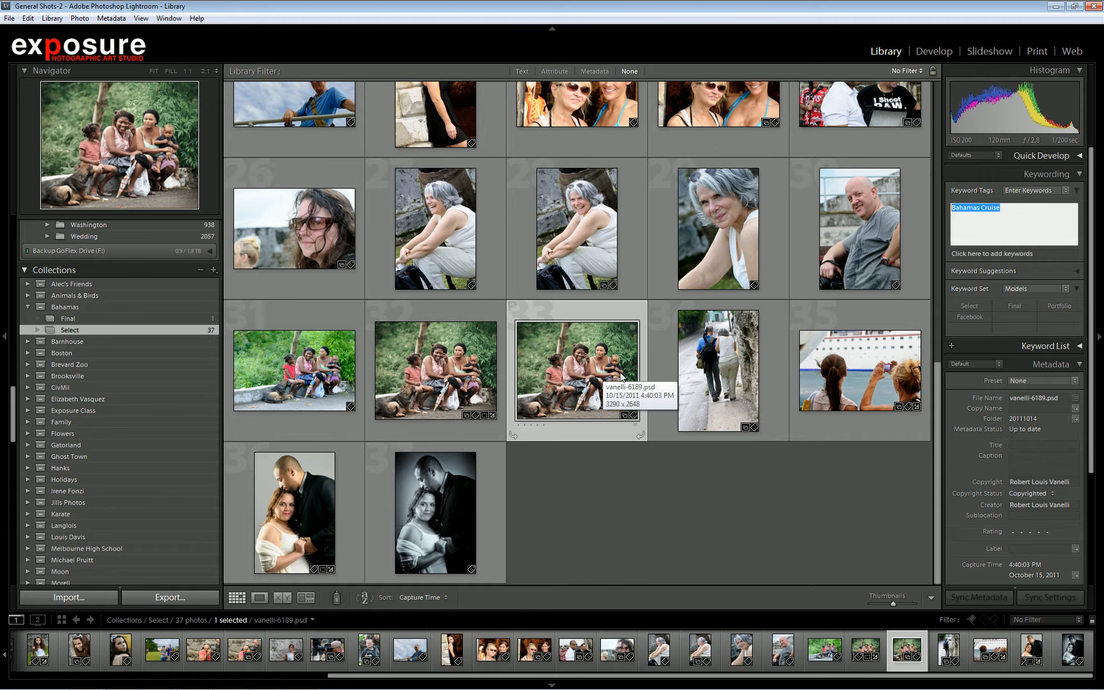
key("ctrl+v")
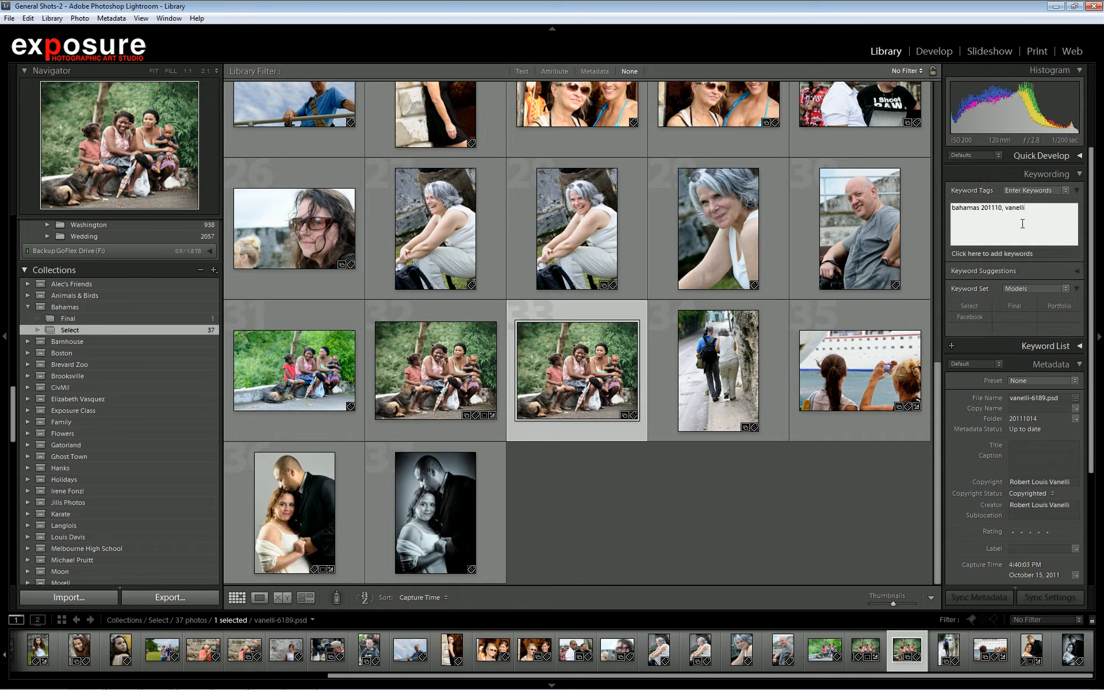
key("Return")
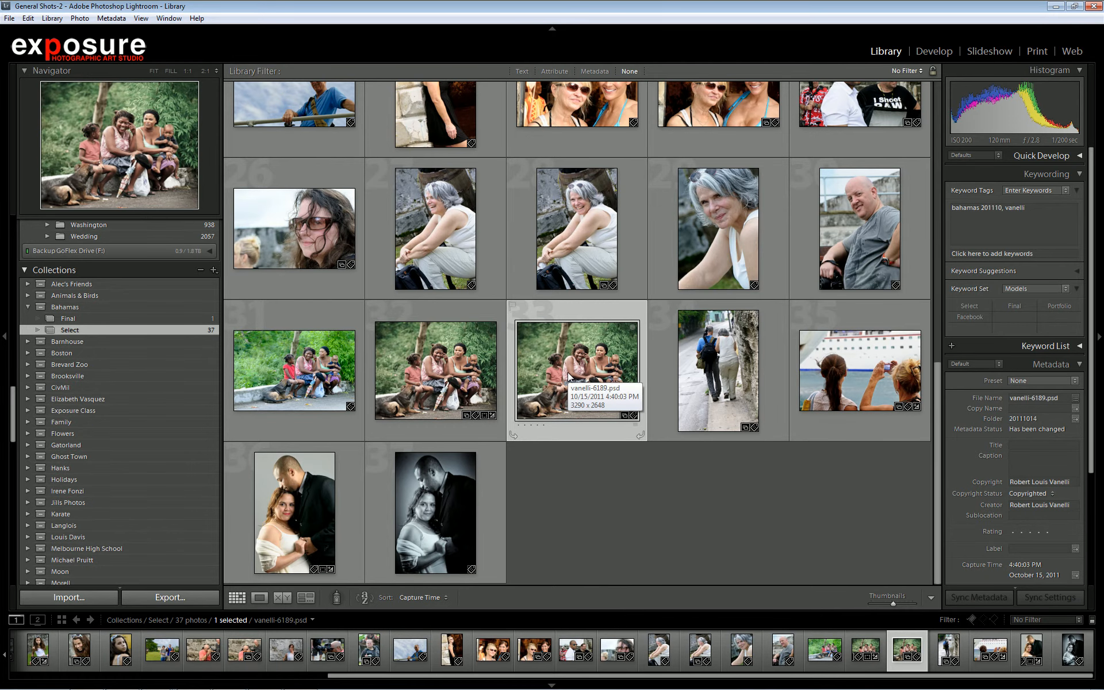
Filter the Select collection by text for Keywords that contain all of bahamas 201110 and the photographer's surname
key("ctrl+z")
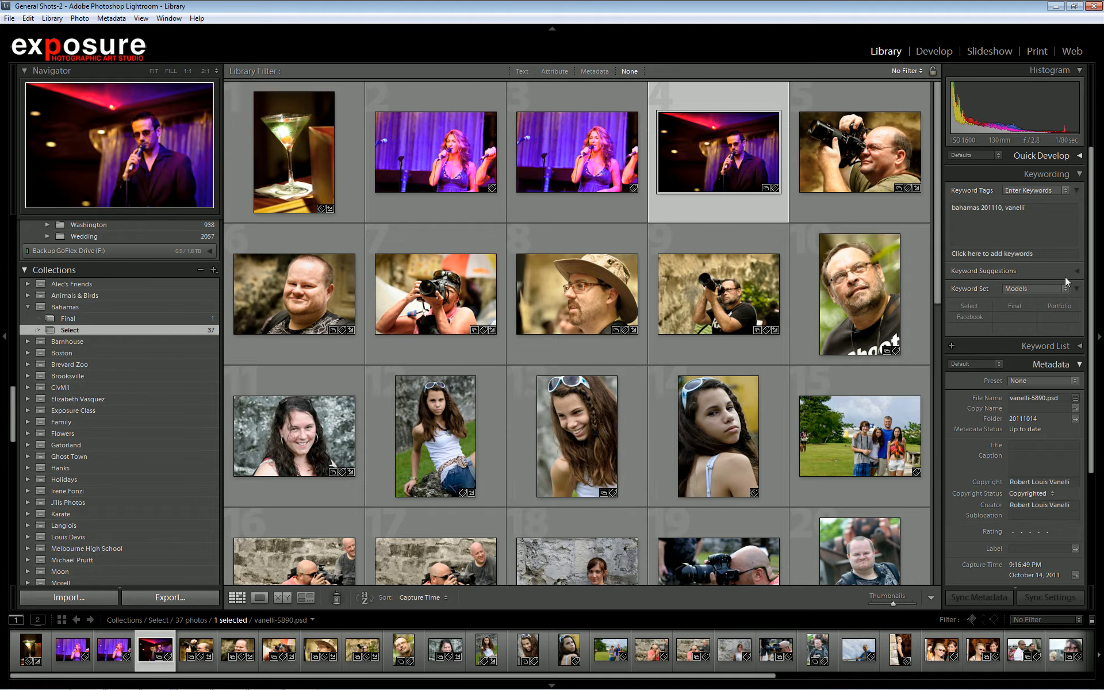
left_click(522, 71)
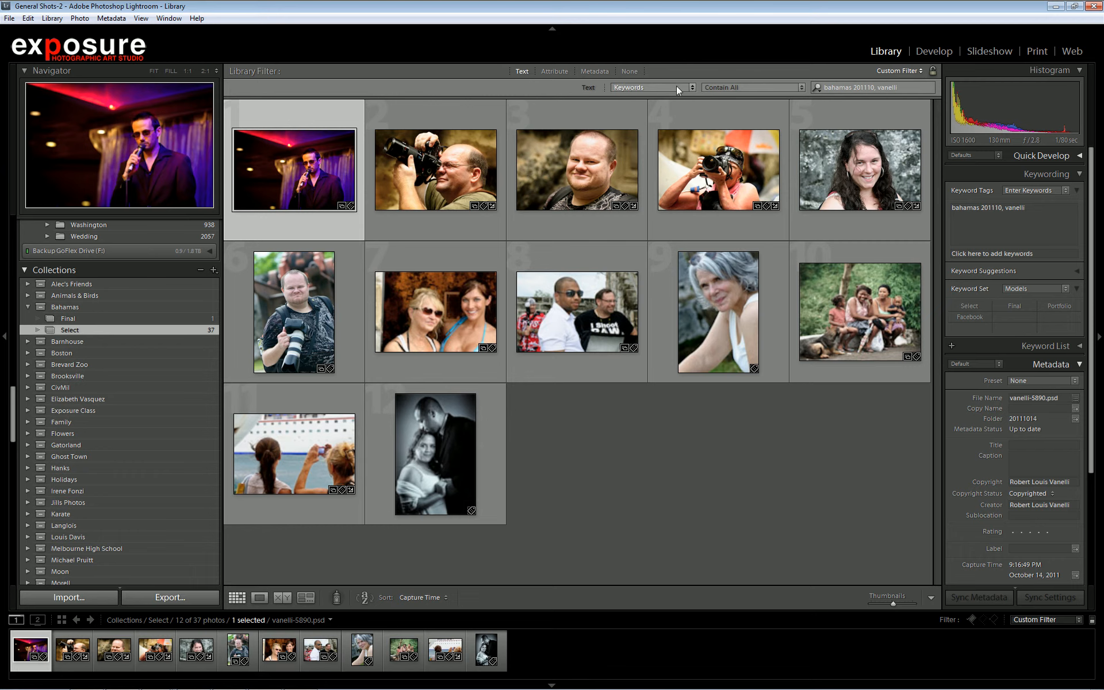
left_click(677, 90)
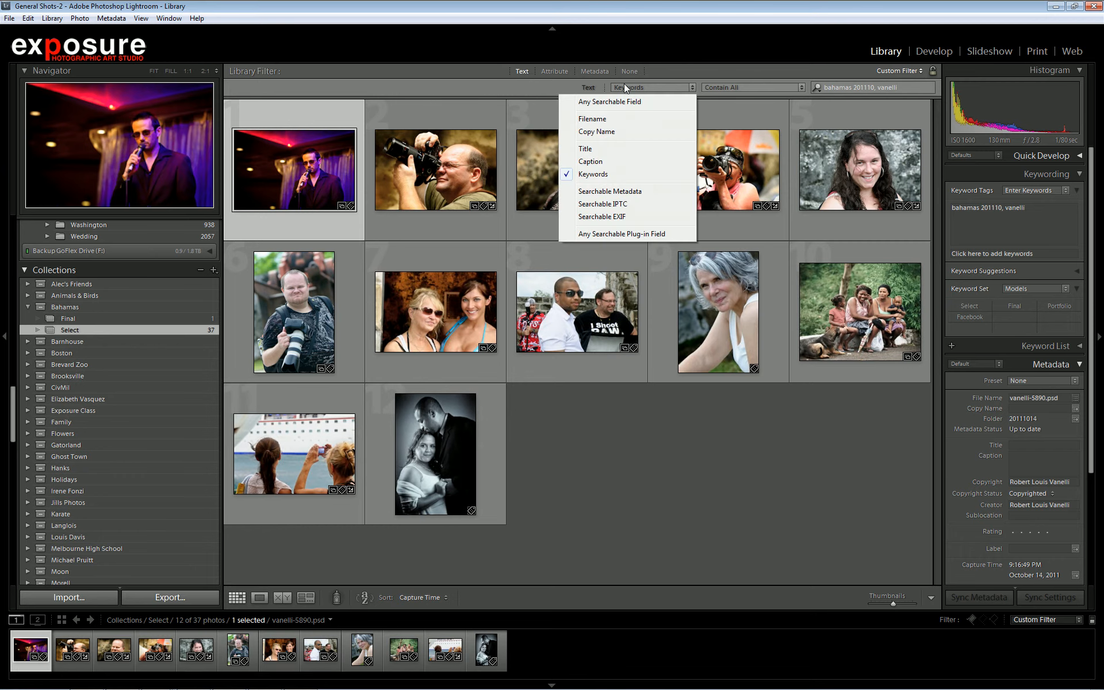
left_click(602, 175)
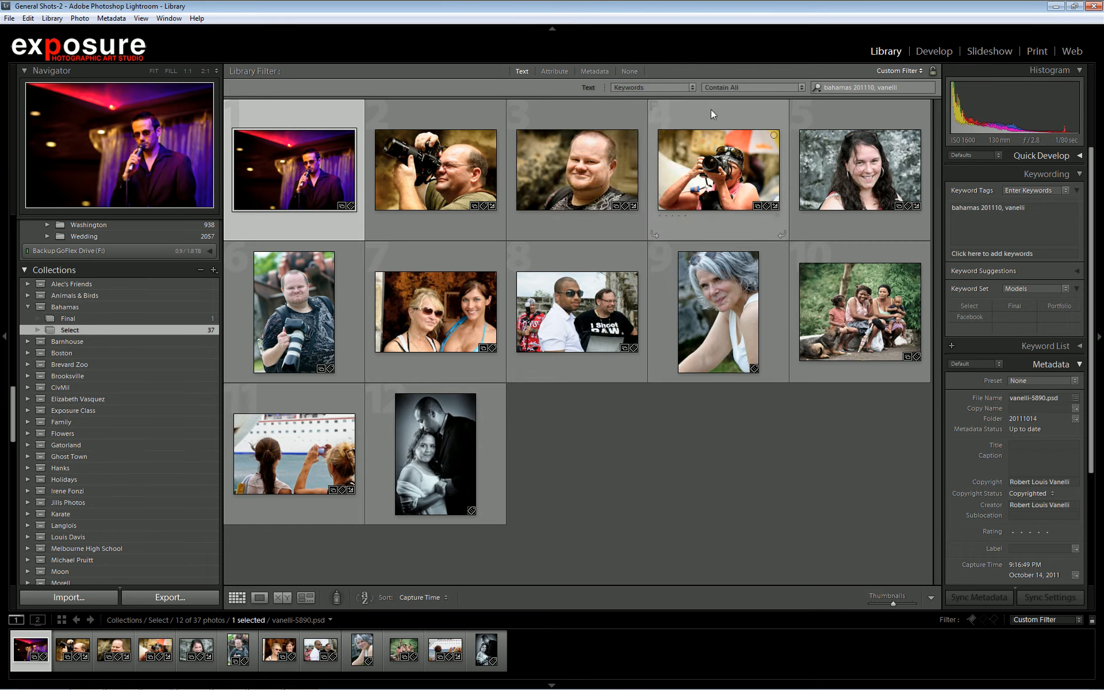
Select all the keyword-filtered photos in the Bahamas Select collection
left_click(914, 88)
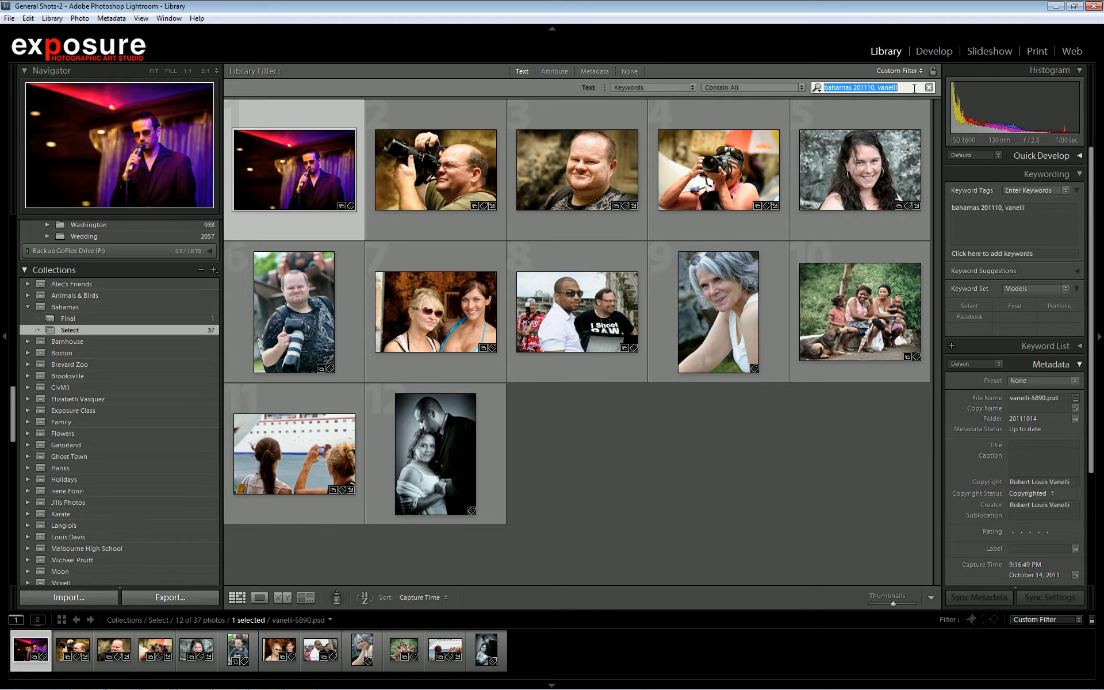
left_click(587, 458)
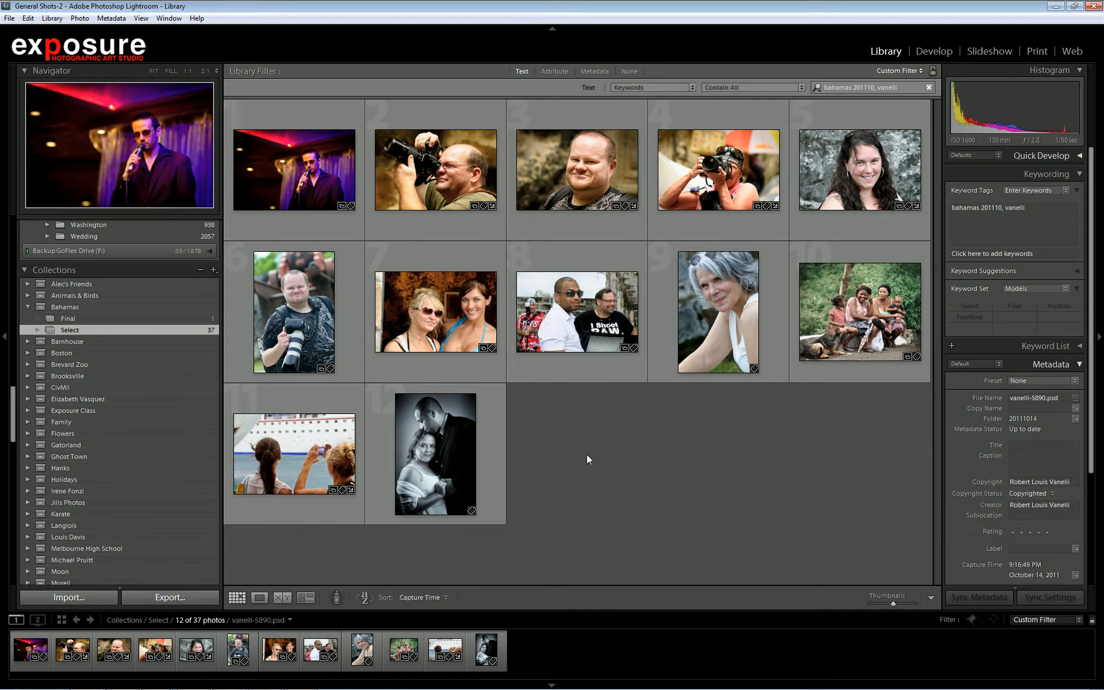
left_click(282, 184)
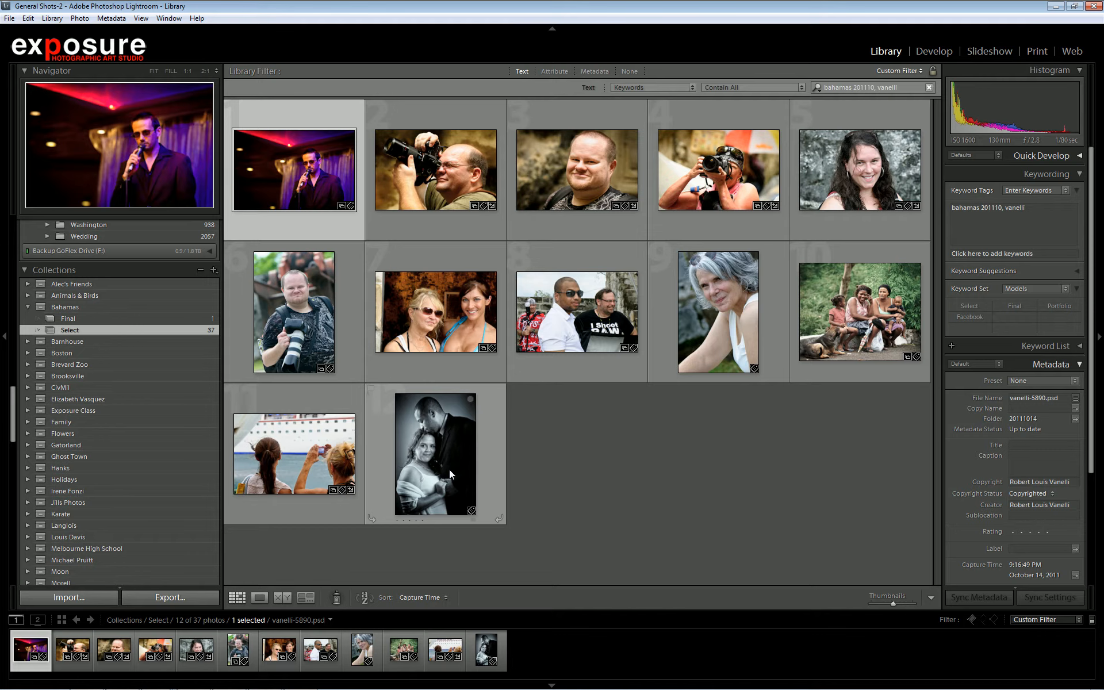
key("ctrl+a")
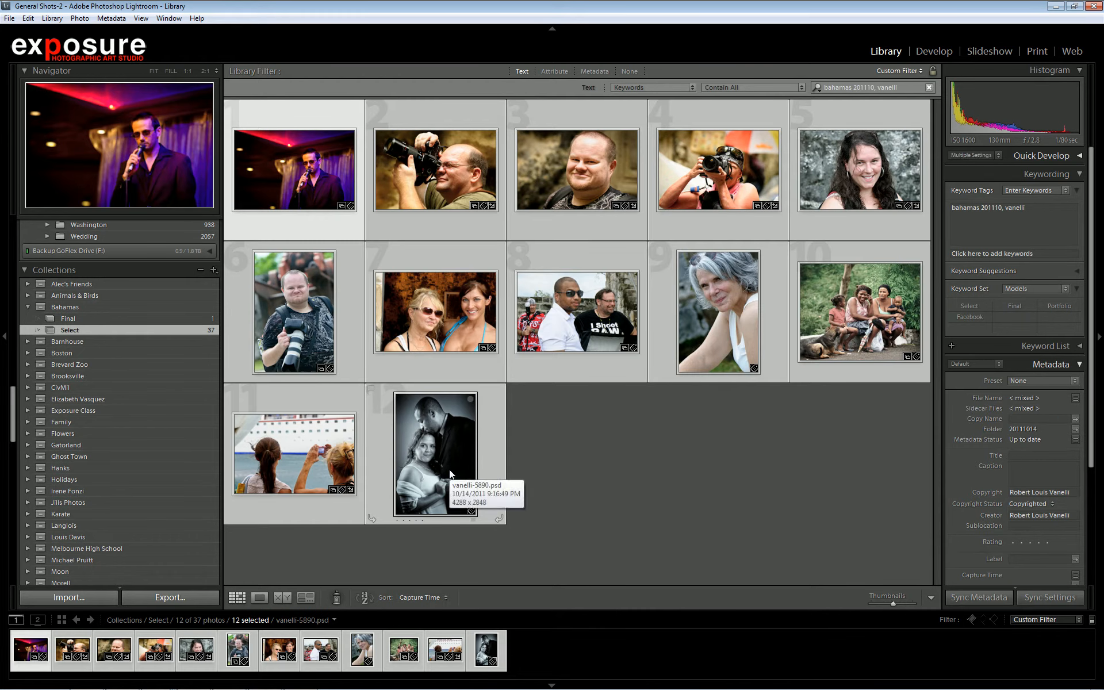
left_click(29, 18)
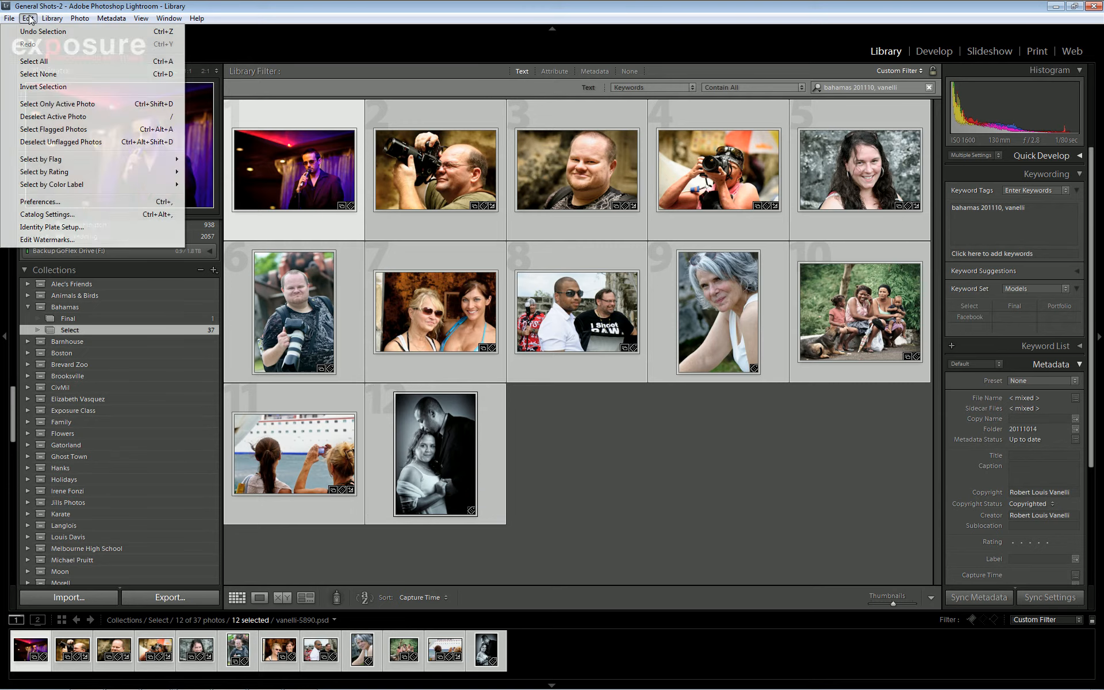
left_click(35, 62)
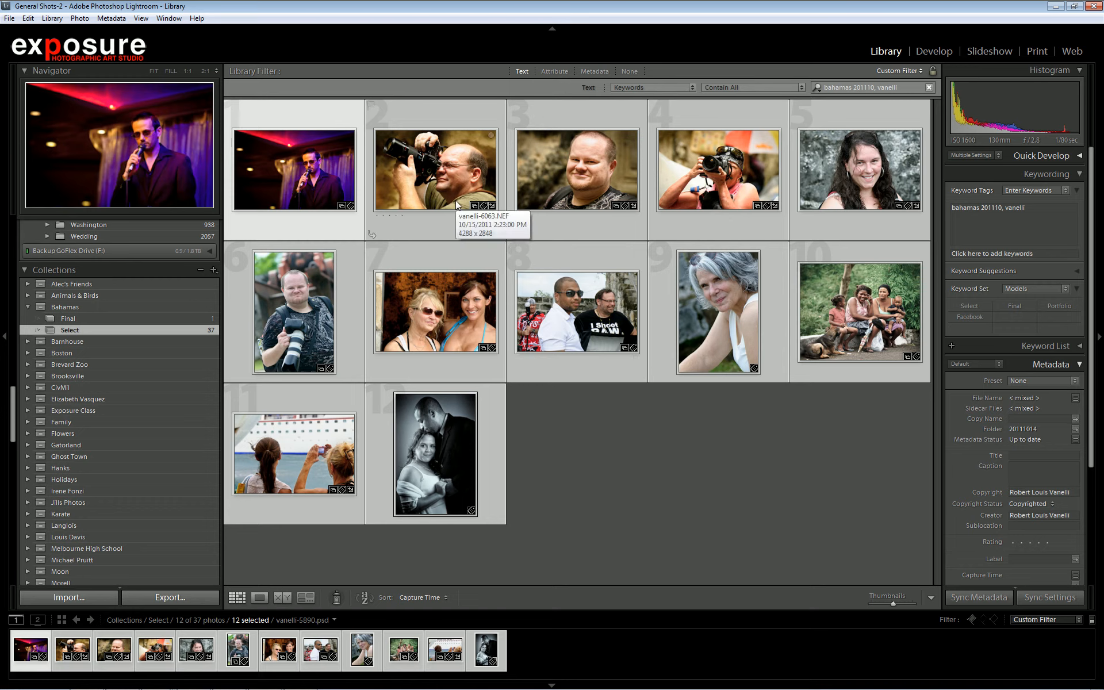
right_click(589, 178)
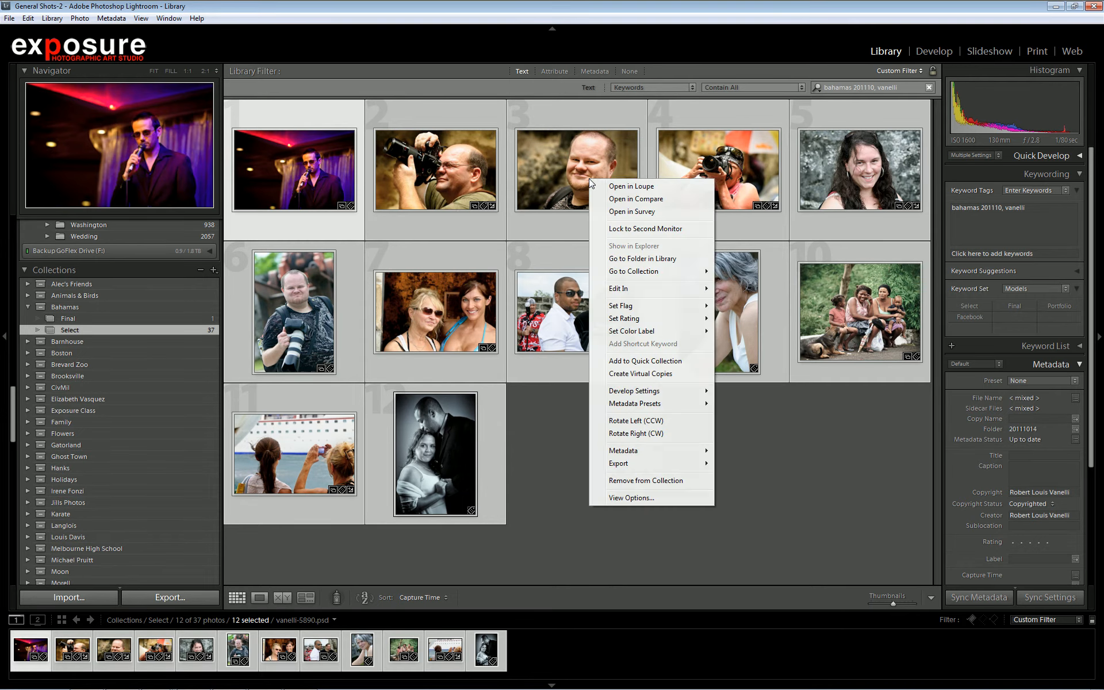
mouse_move(638, 465)
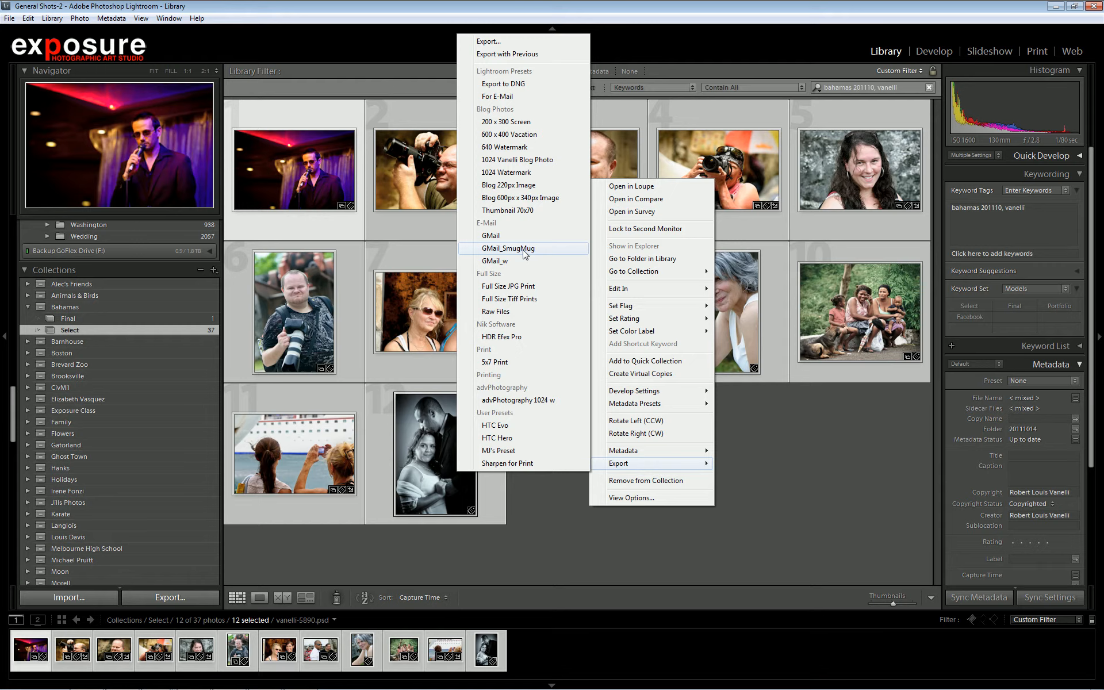
left_click(492, 43)
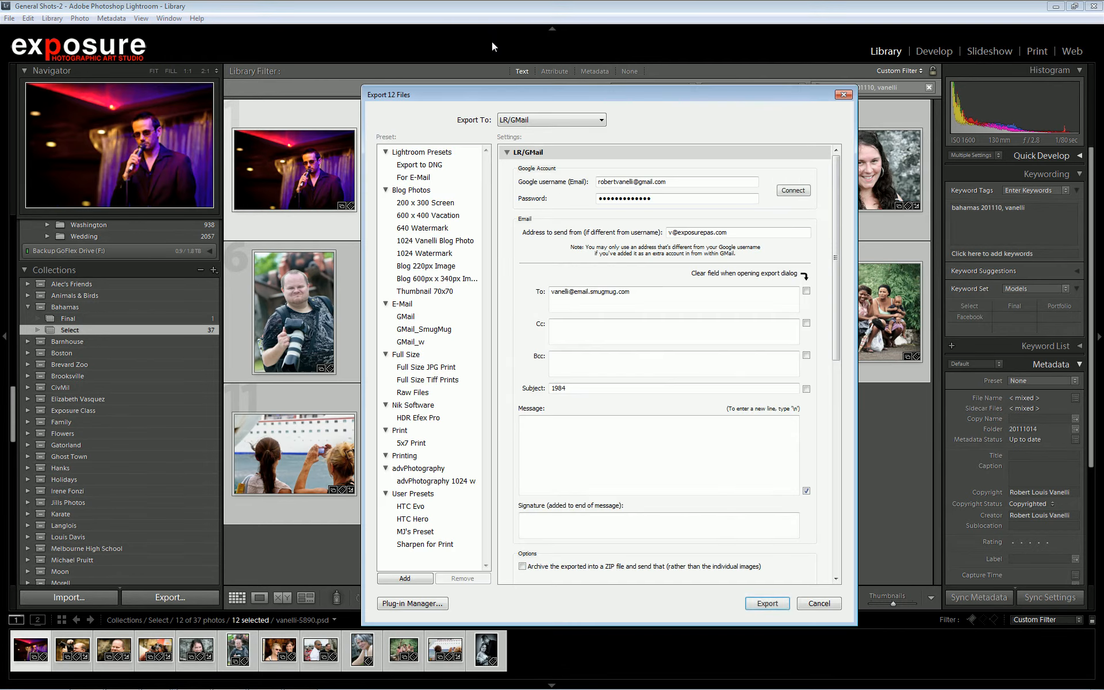
key("Escape")
key("ctrl+d")
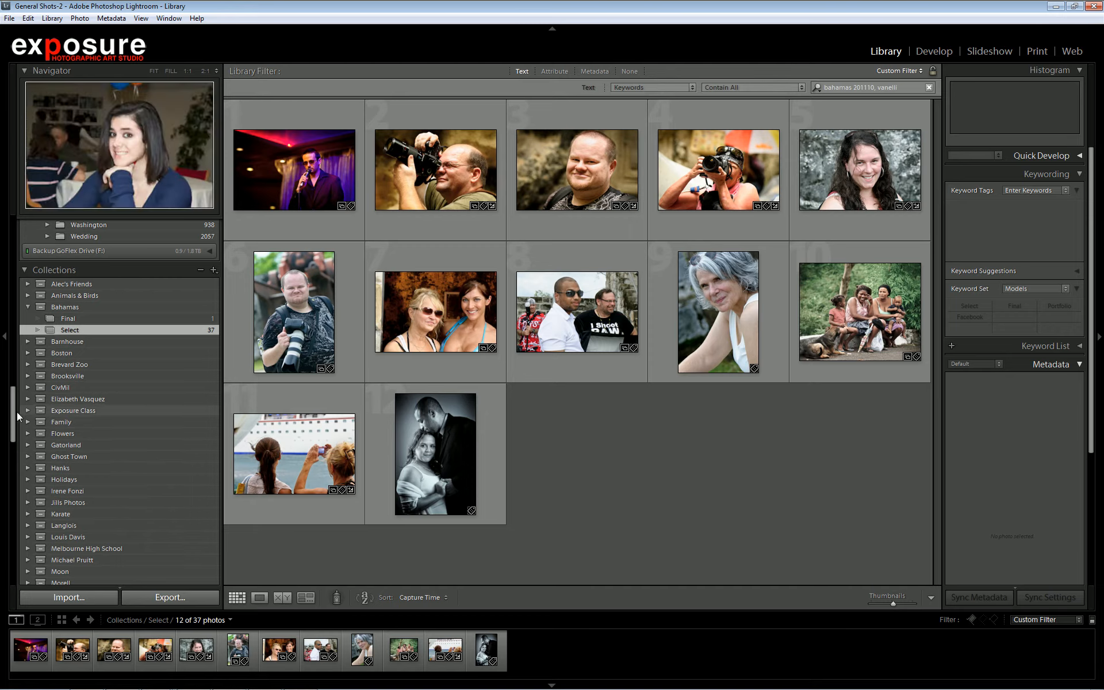
scroll(13, 409, "up", 1)
left_click_drag(13, 406, 12, 524)
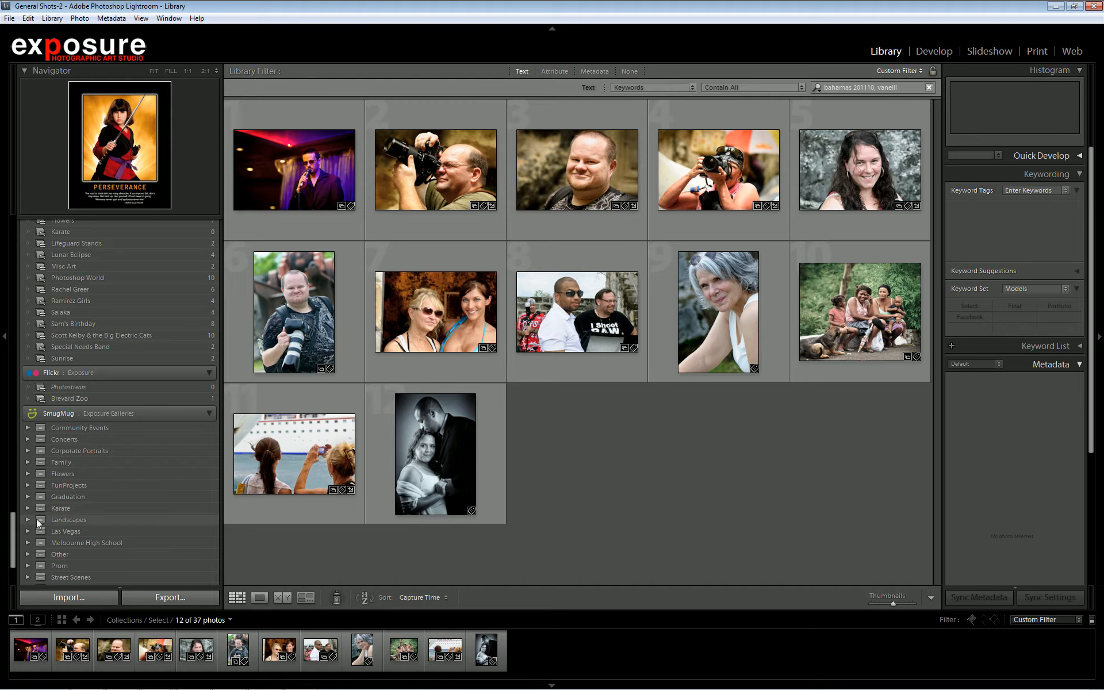
left_click_drag(12, 526, 7, 404)
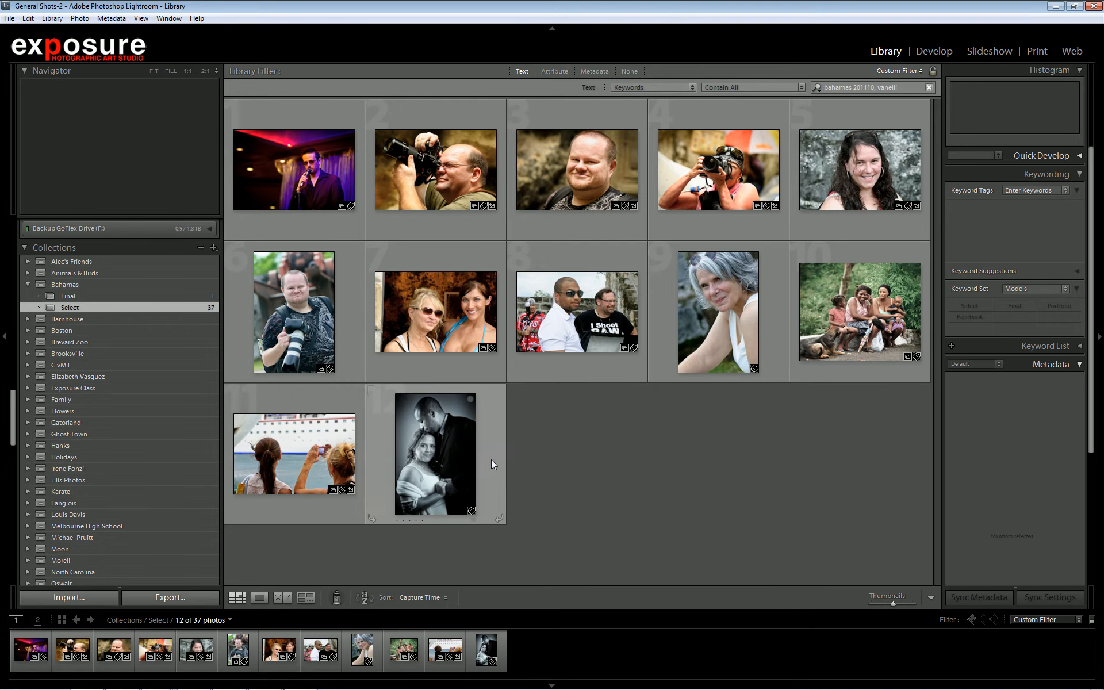
Open the export settings for all the filtered photos and go to the Plug-in Manager from there
left_click(316, 183)
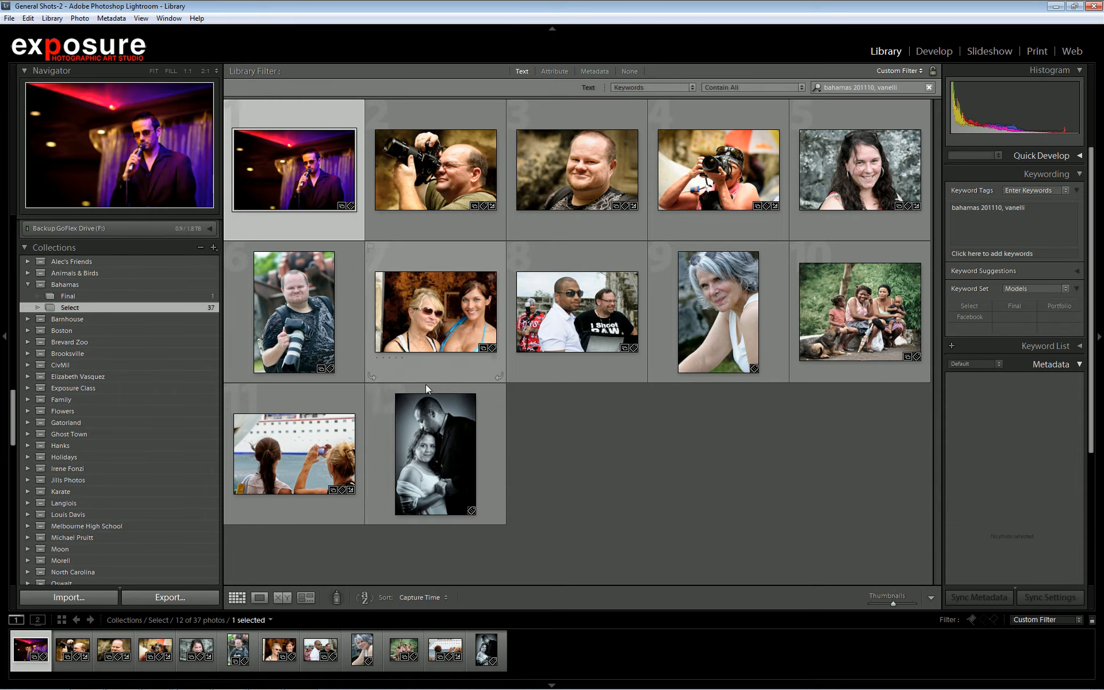
key("ctrl+a")
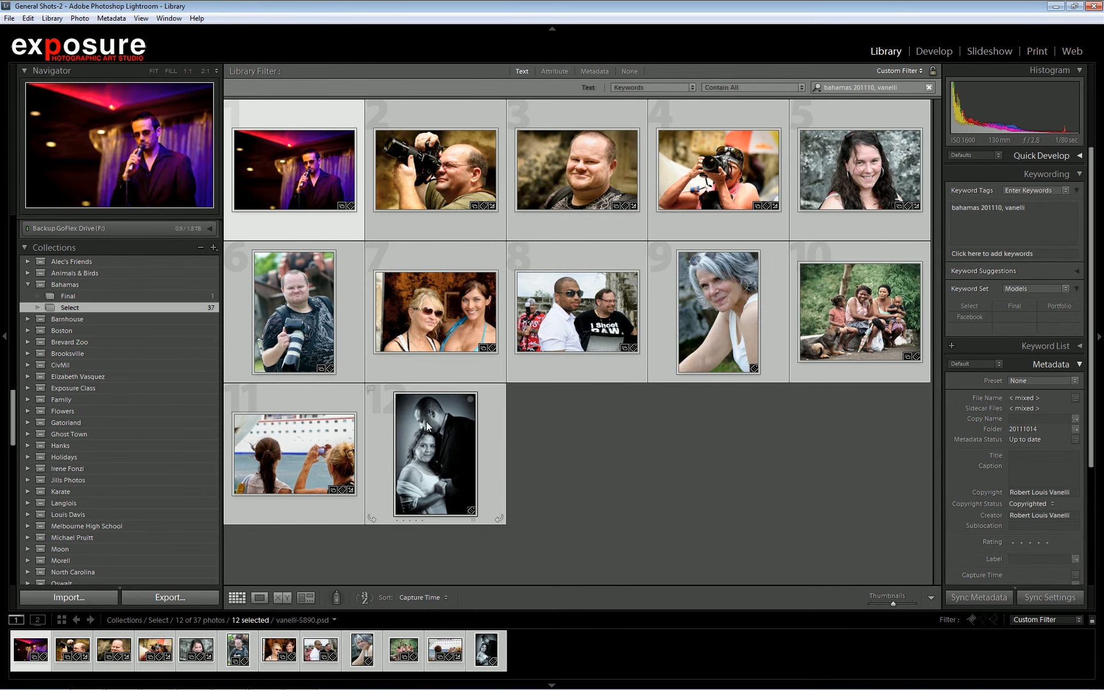
right_click(426, 285)
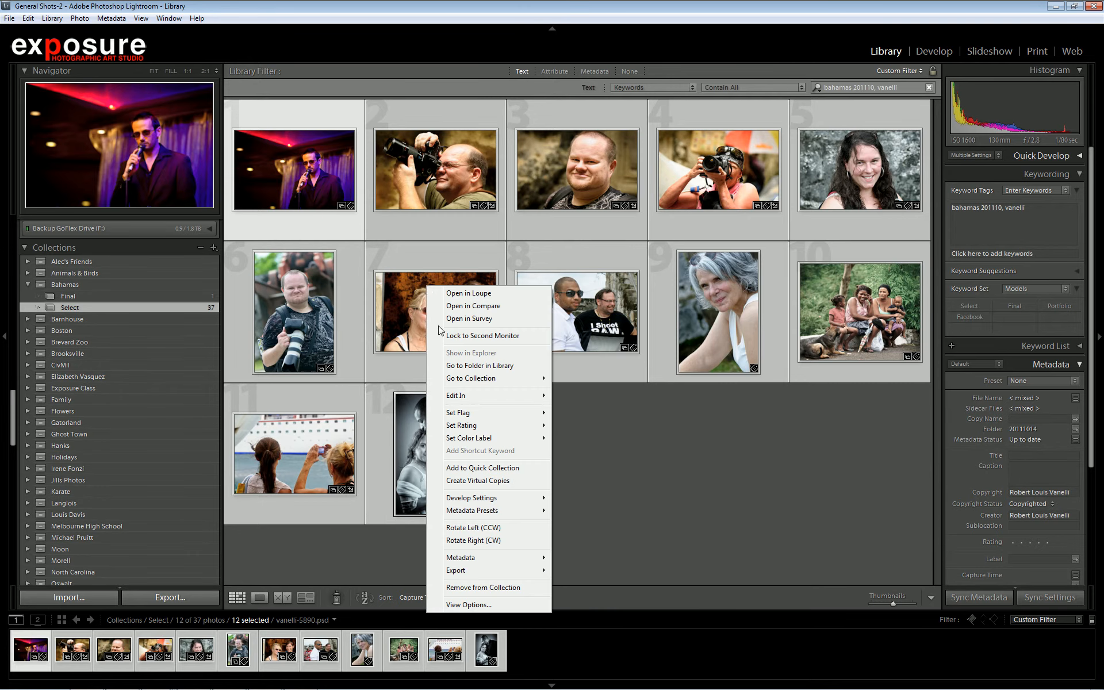
mouse_move(467, 569)
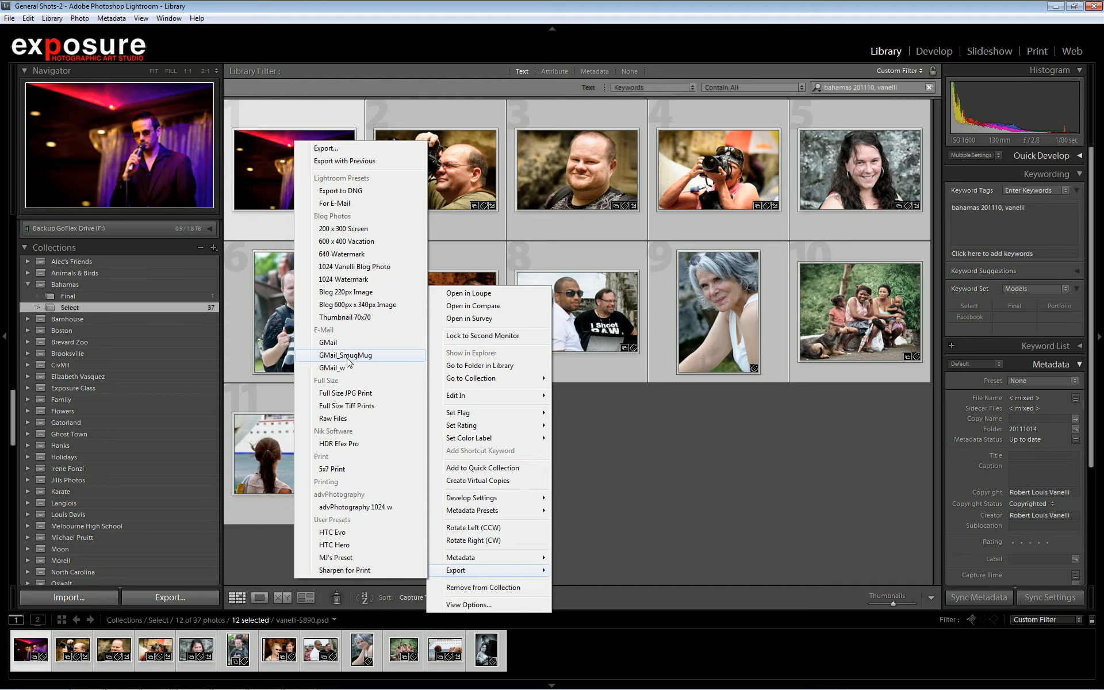
left_click(323, 150)
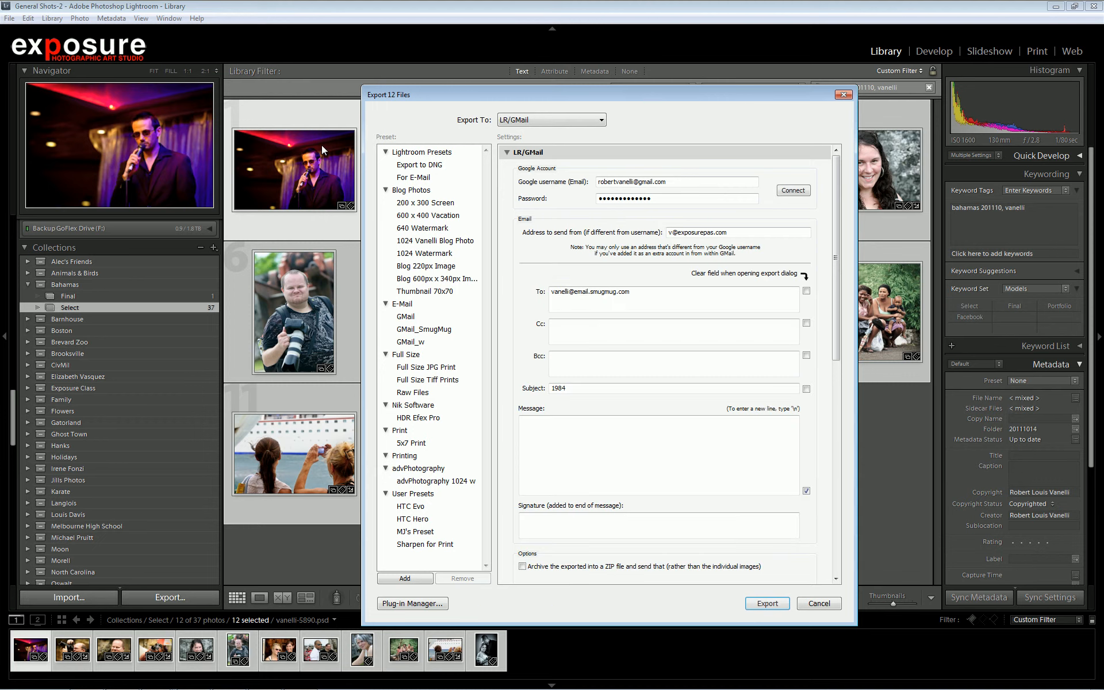
left_click(409, 604)
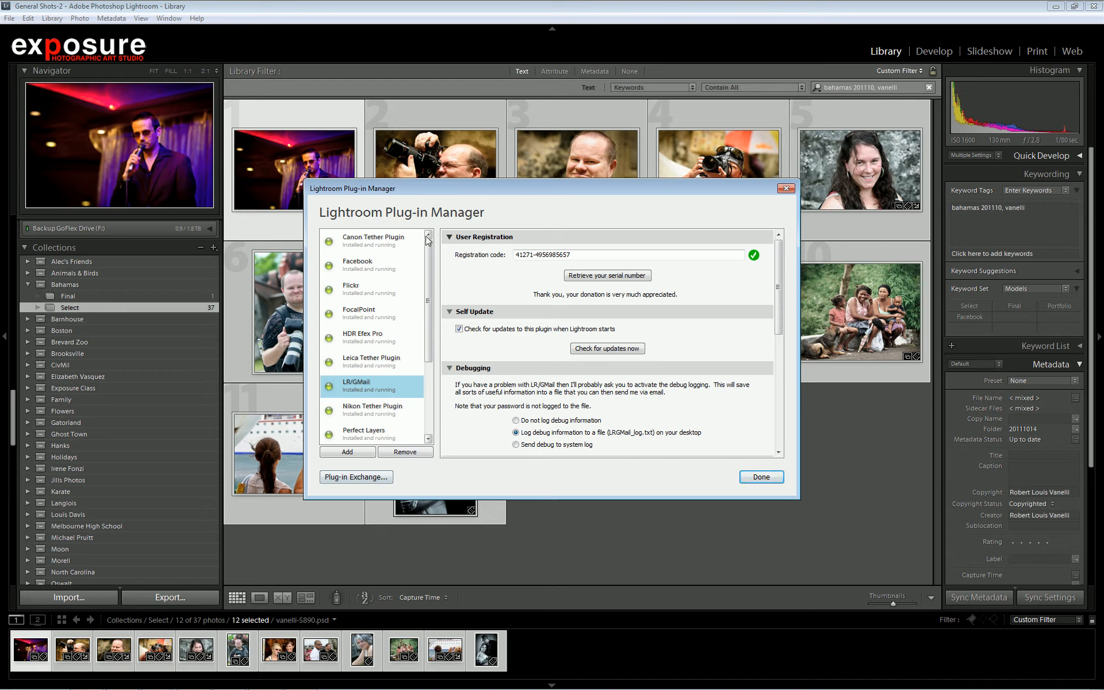
Go to the online Plug-in Exchange and search the Lightroom plug-ins for gmail
left_click(348, 485)
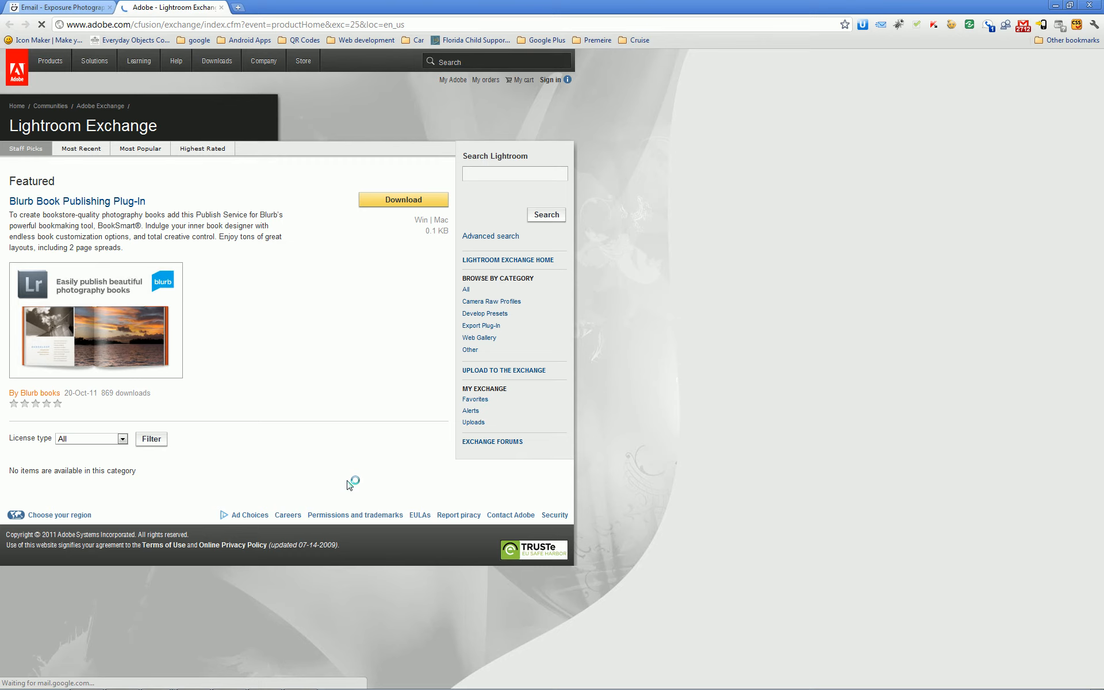
left_click(502, 171)
type("gmail")
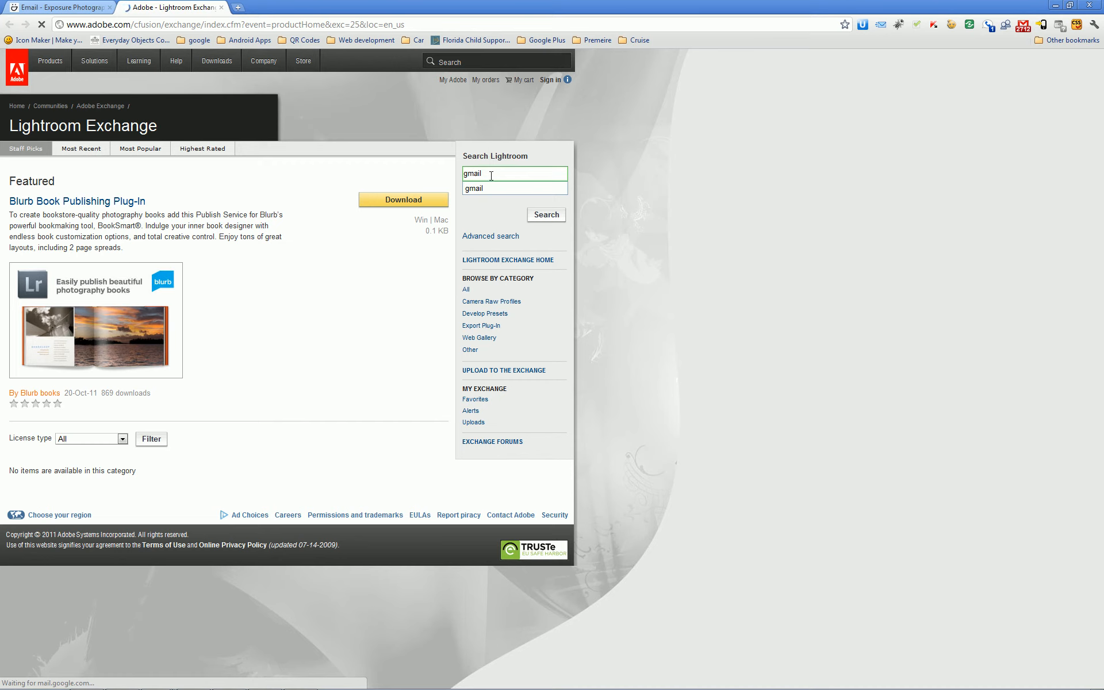
left_click(482, 189)
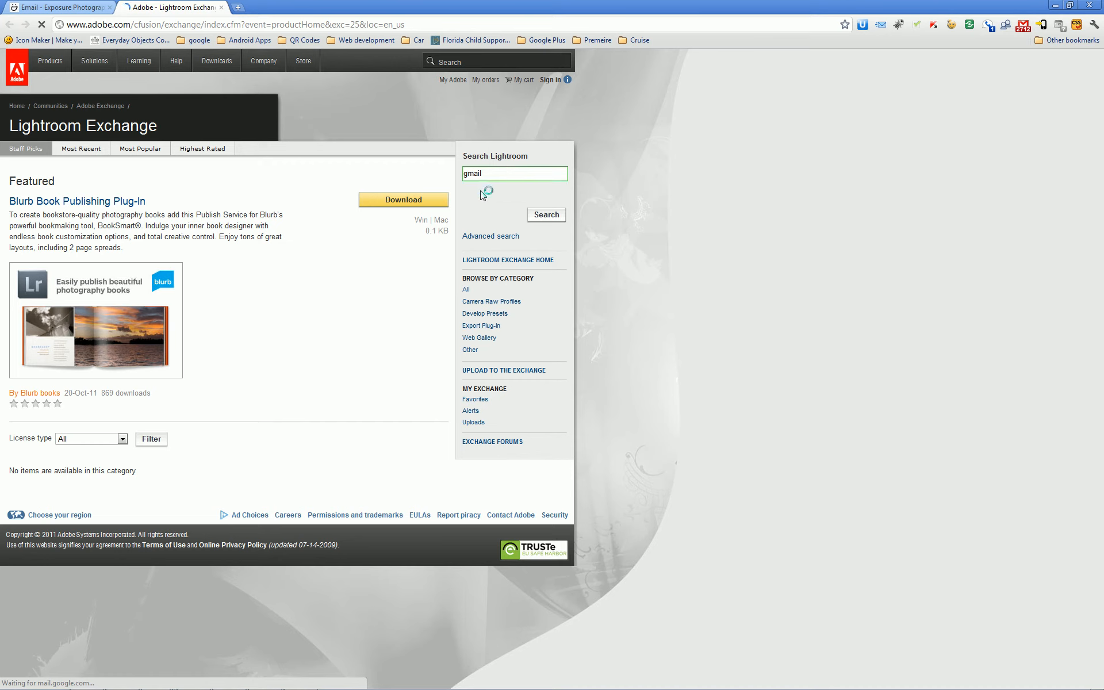
left_click(546, 216)
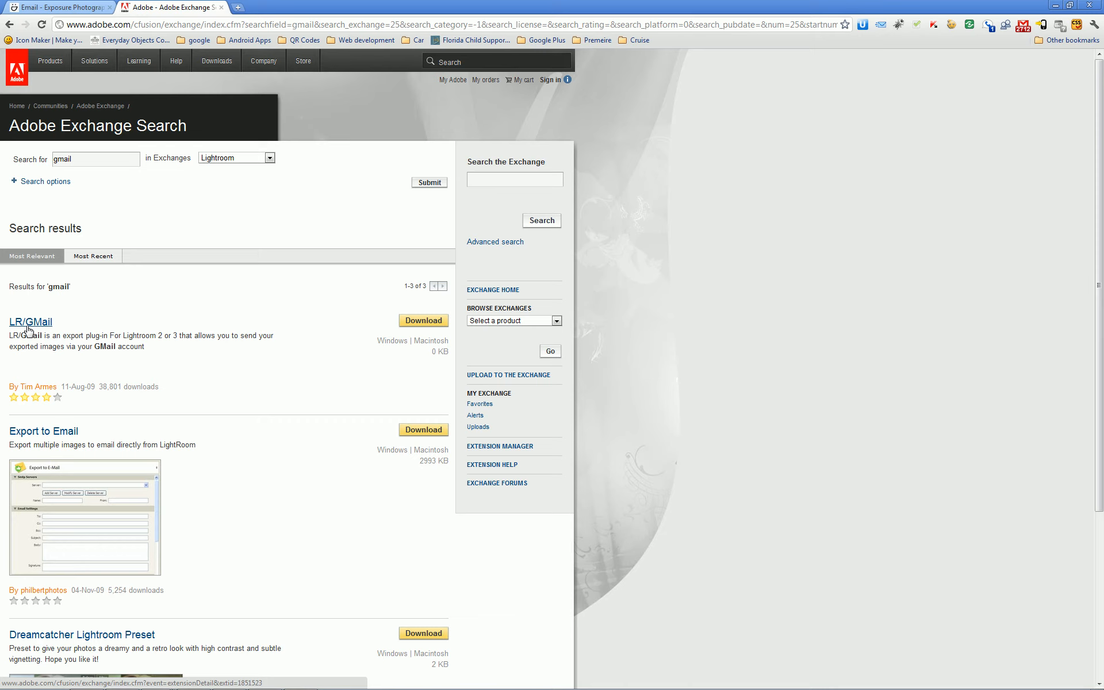
Download the LR/GMail plug-in and unzip its LRGMail.lrplugin folder to the desktop
left_click(443, 323)
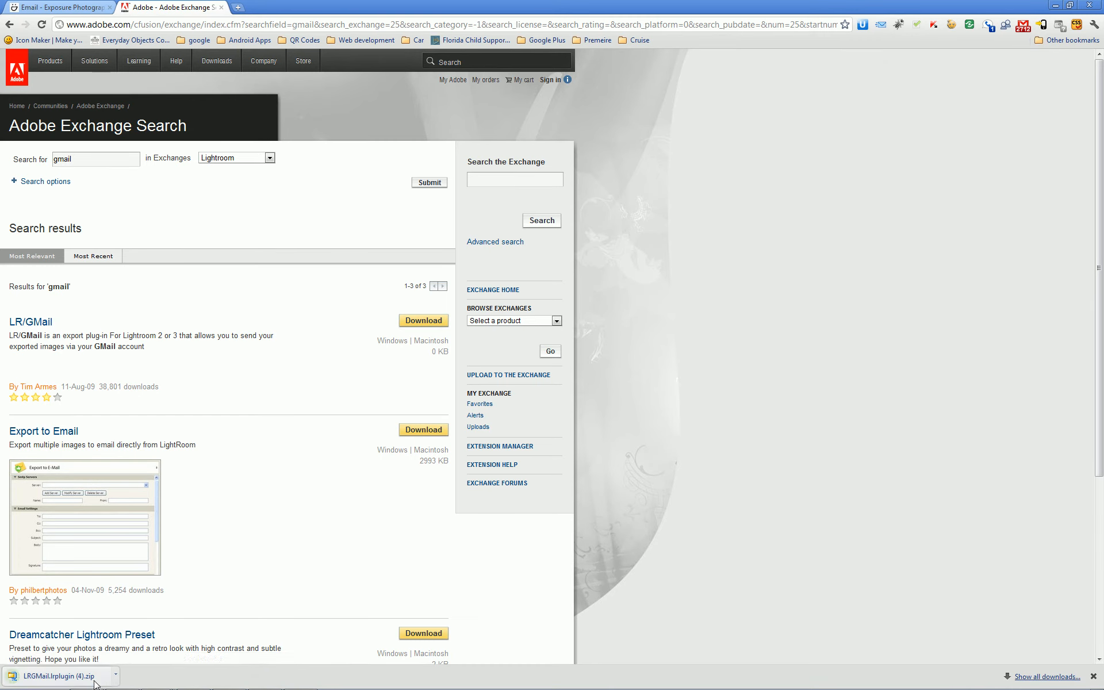
left_click(86, 681)
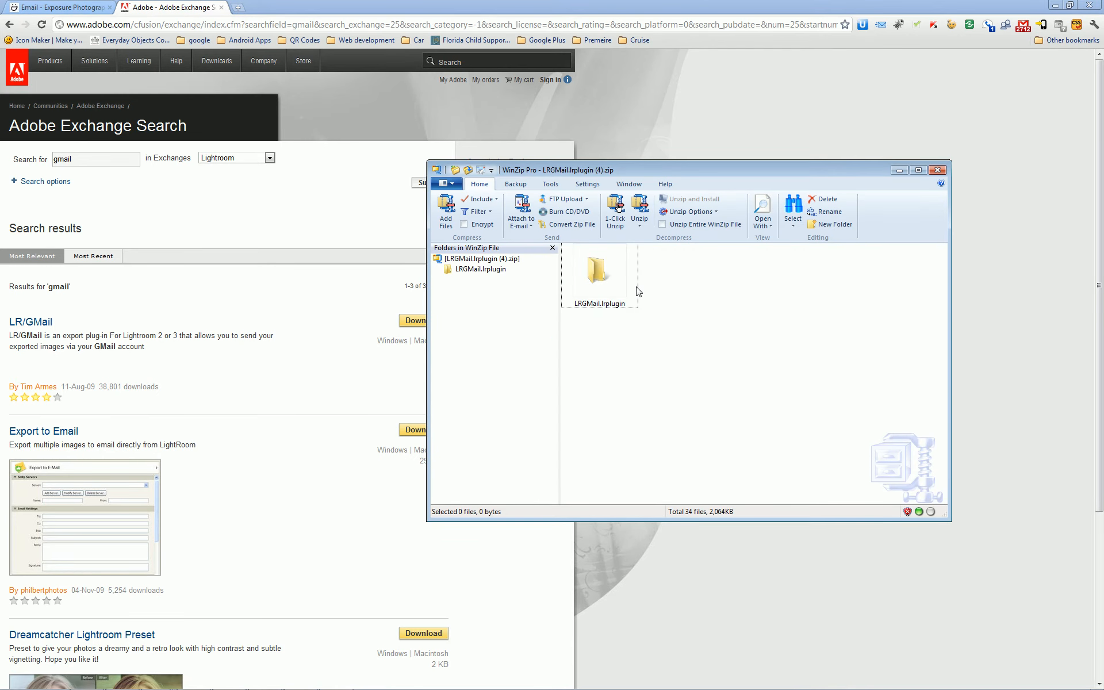
left_click(599, 282)
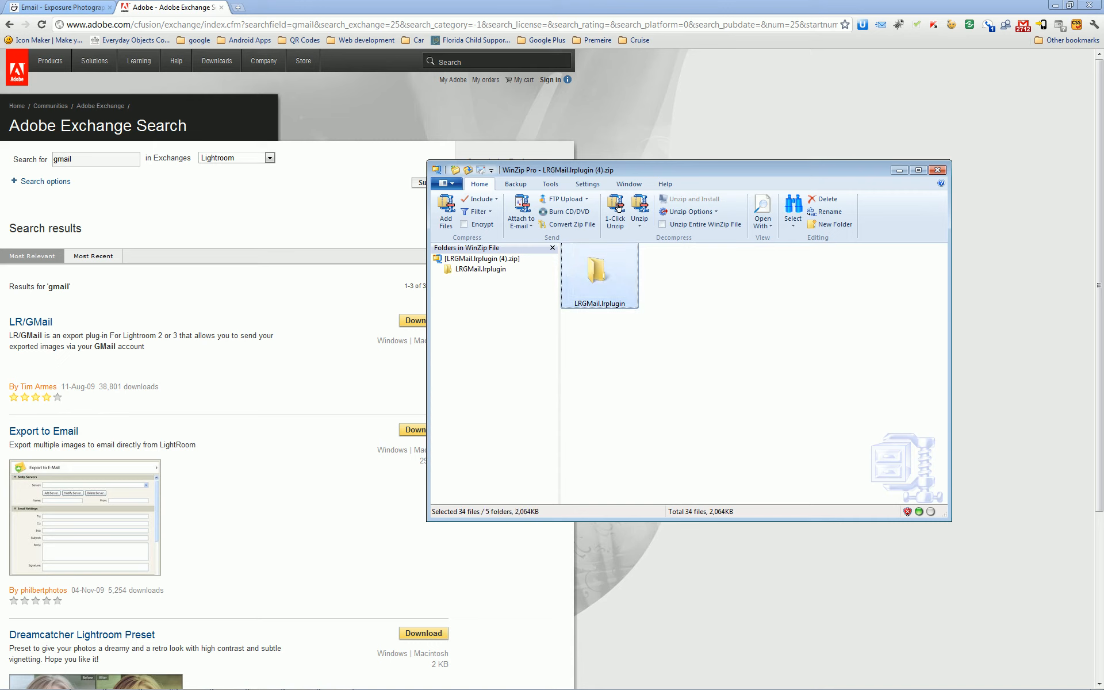
left_click(617, 207)
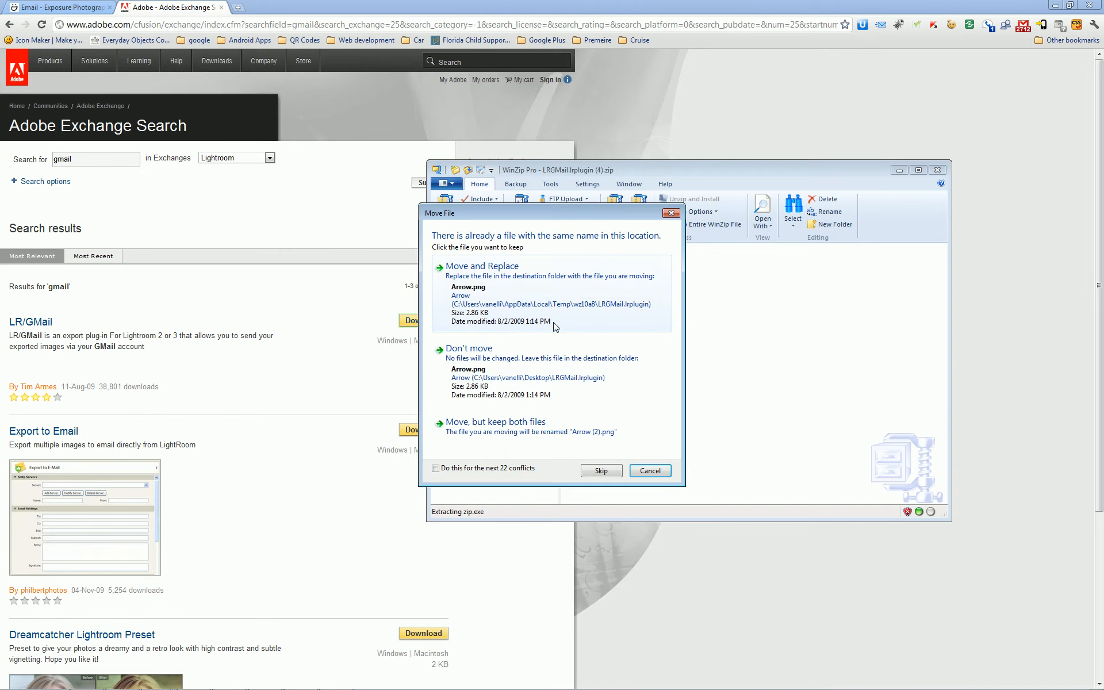
Replace the existing plug-in files for all conflicts and merge the duplicate folders
left_click(507, 285)
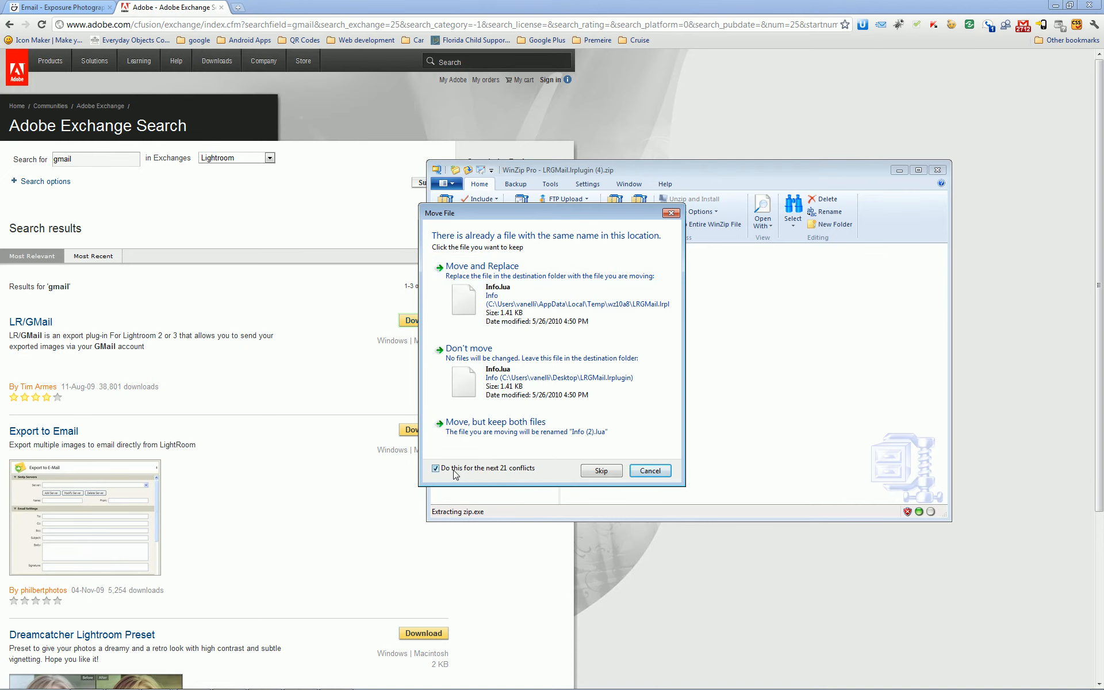
left_click(486, 292)
left_click(554, 458)
left_click(489, 476)
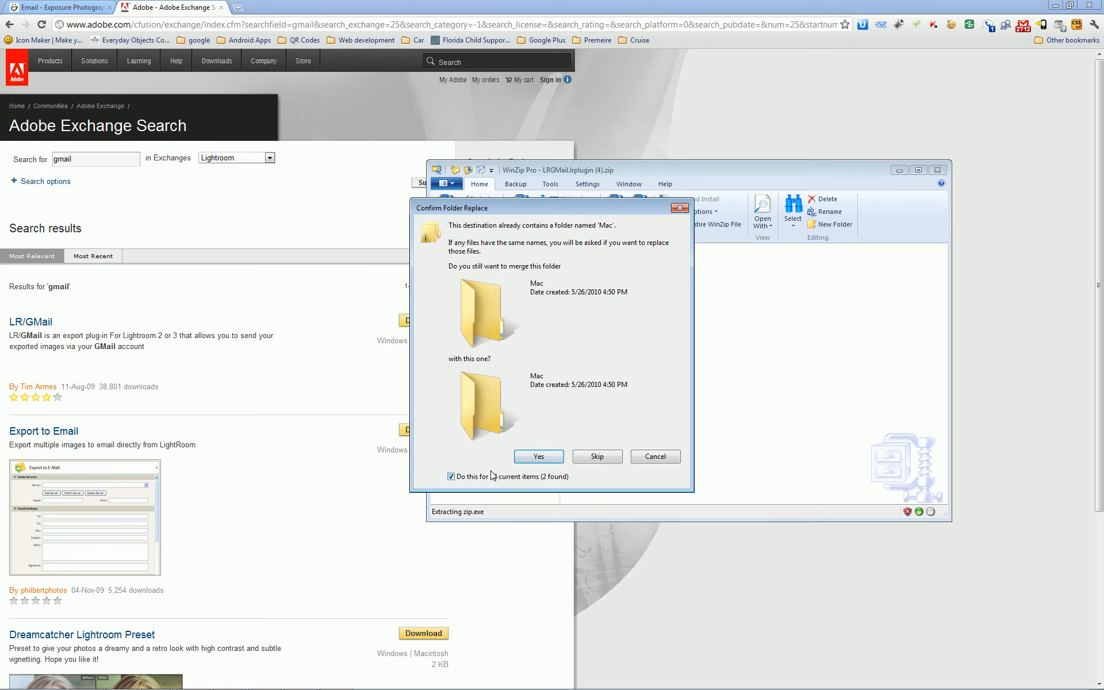
left_click(530, 458)
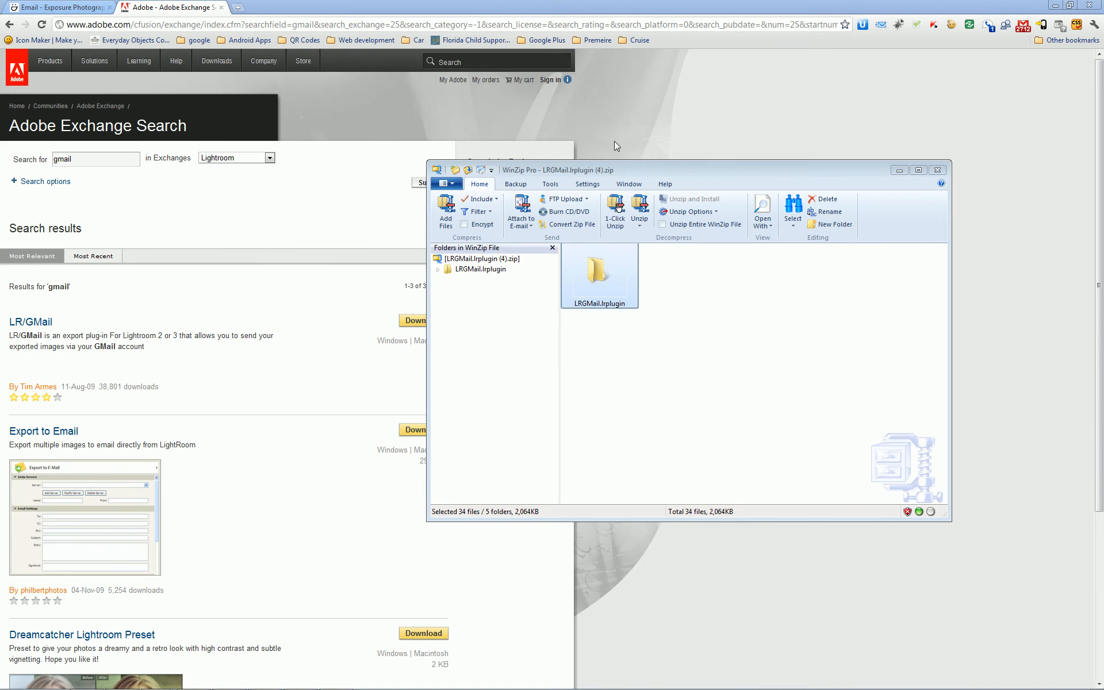
Close the archive window and the Adobe Exchange page, and switch back to Lightroom
left_click(945, 170)
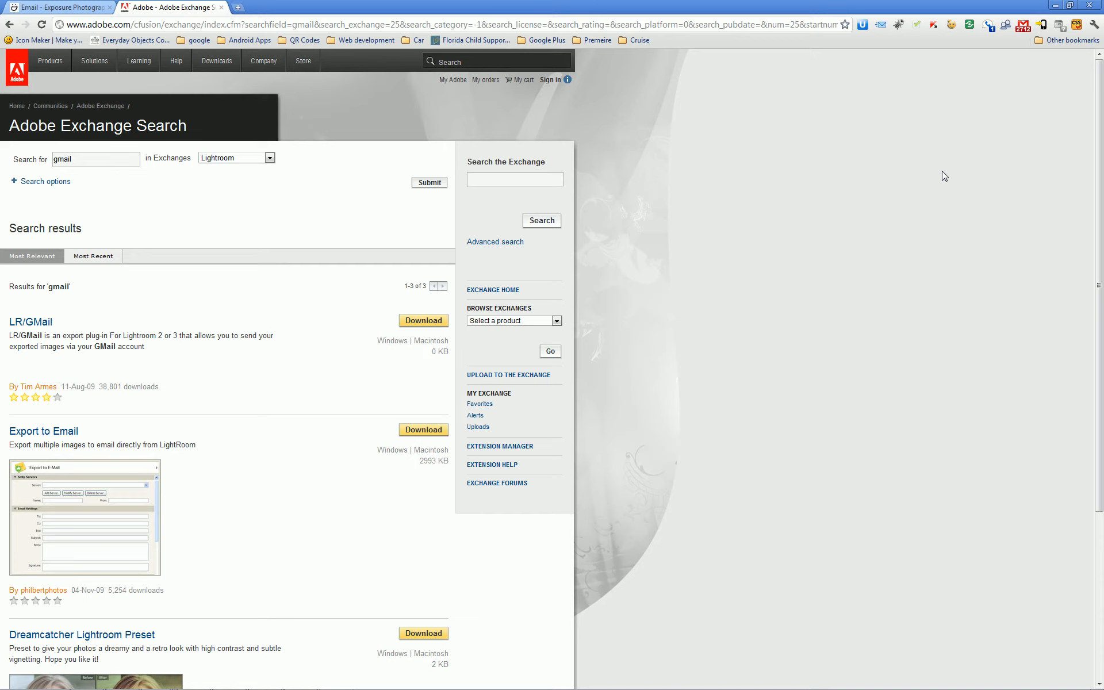
left_click(221, 7)
mouse_move(323, 684)
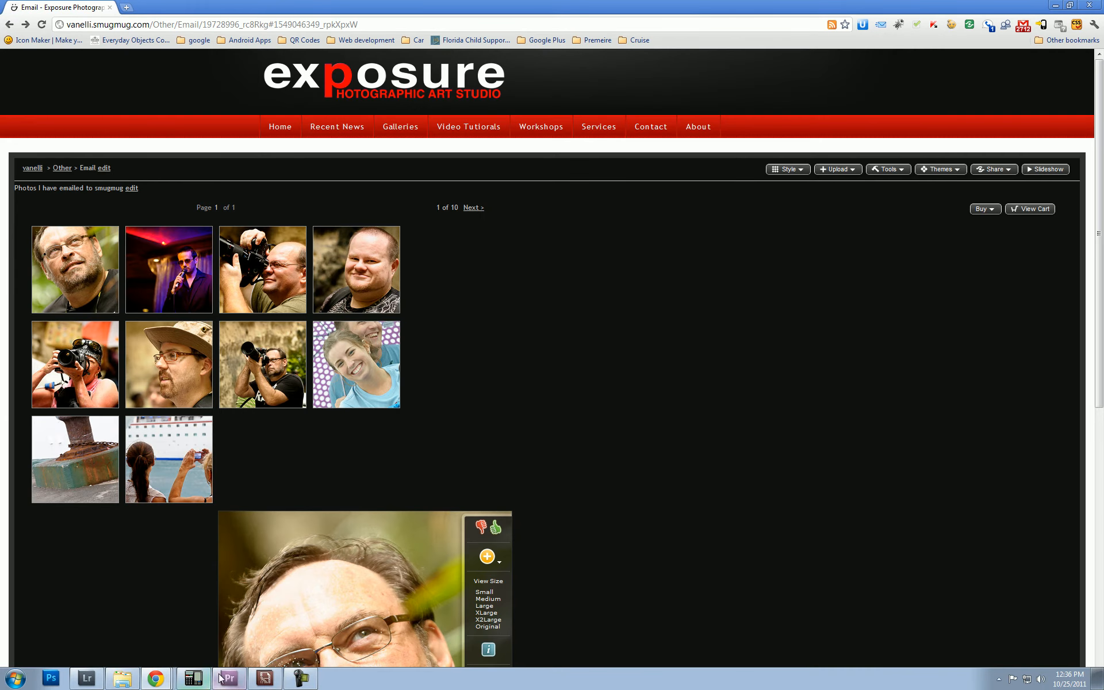
left_click(87, 679)
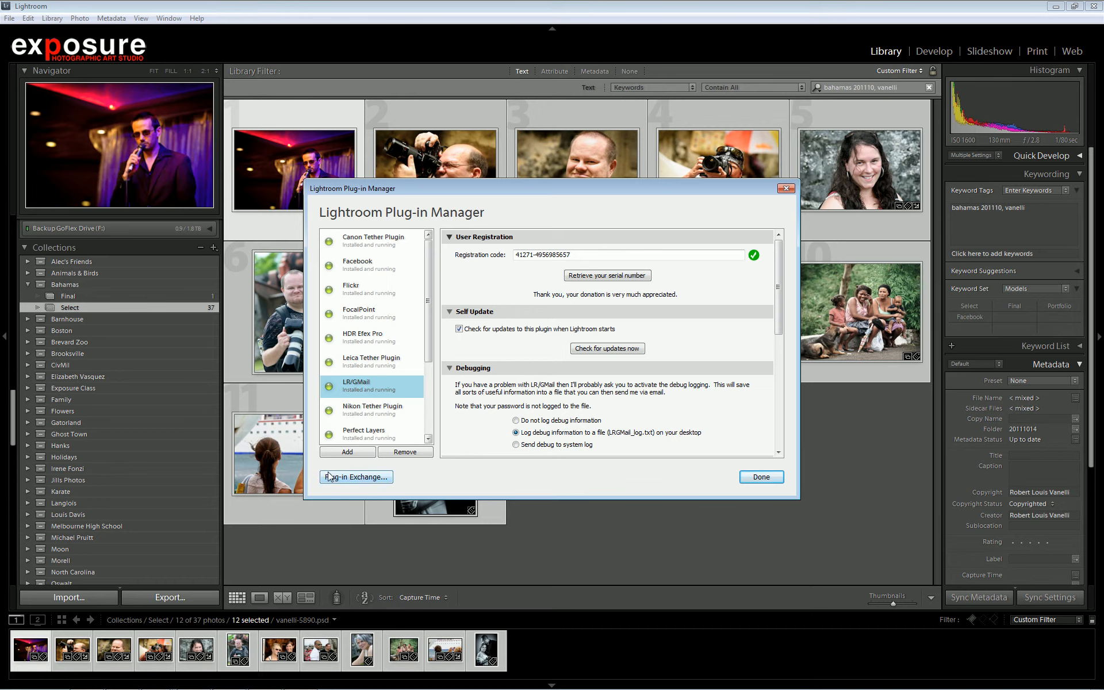
Browse for the LRGMail.lrplugin folder on the desktop as a plug-in to add, and cancel the selection
left_click(352, 453)
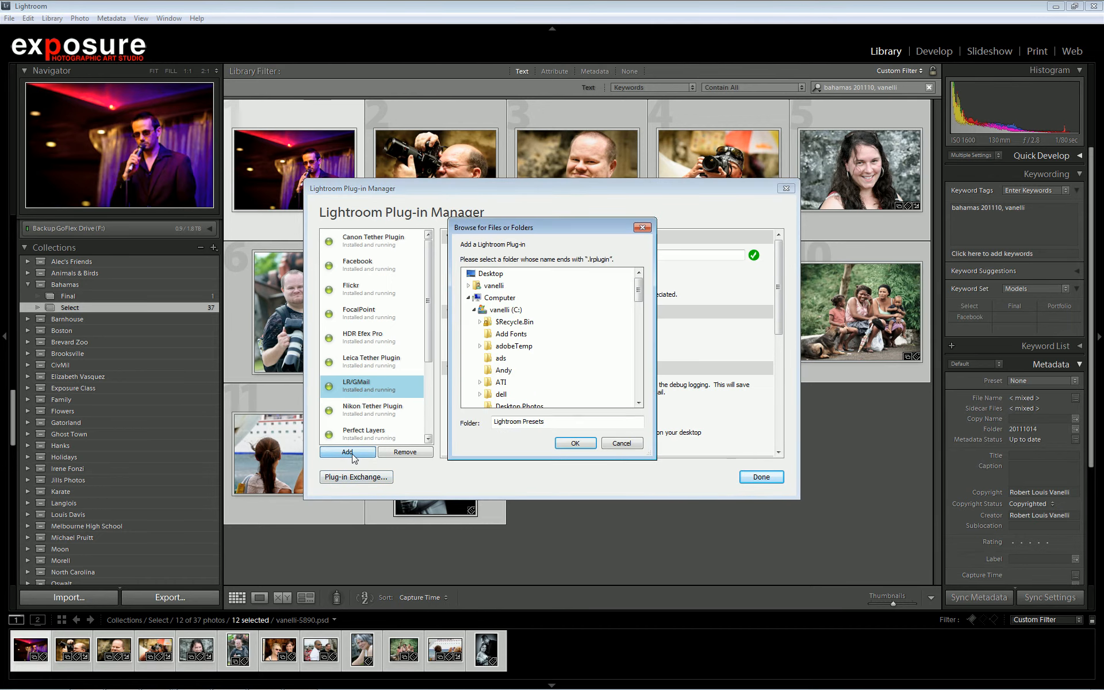
left_click(502, 274)
left_click_drag(638, 285, 642, 353)
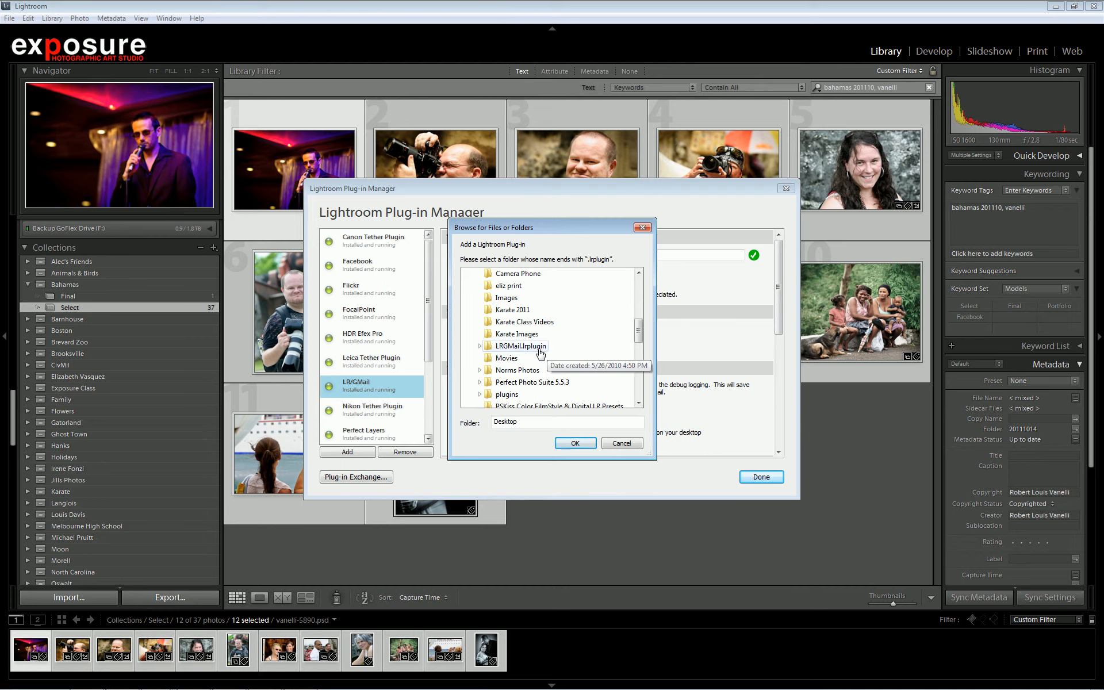
double_click(529, 350)
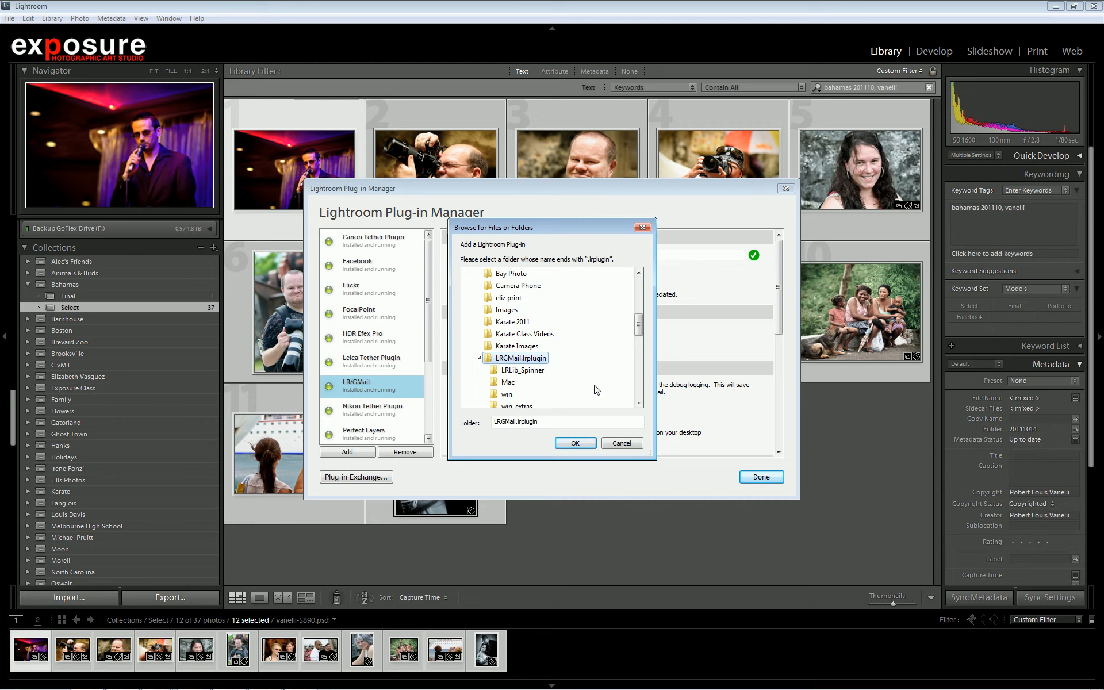
scroll(597, 390, "down", 1)
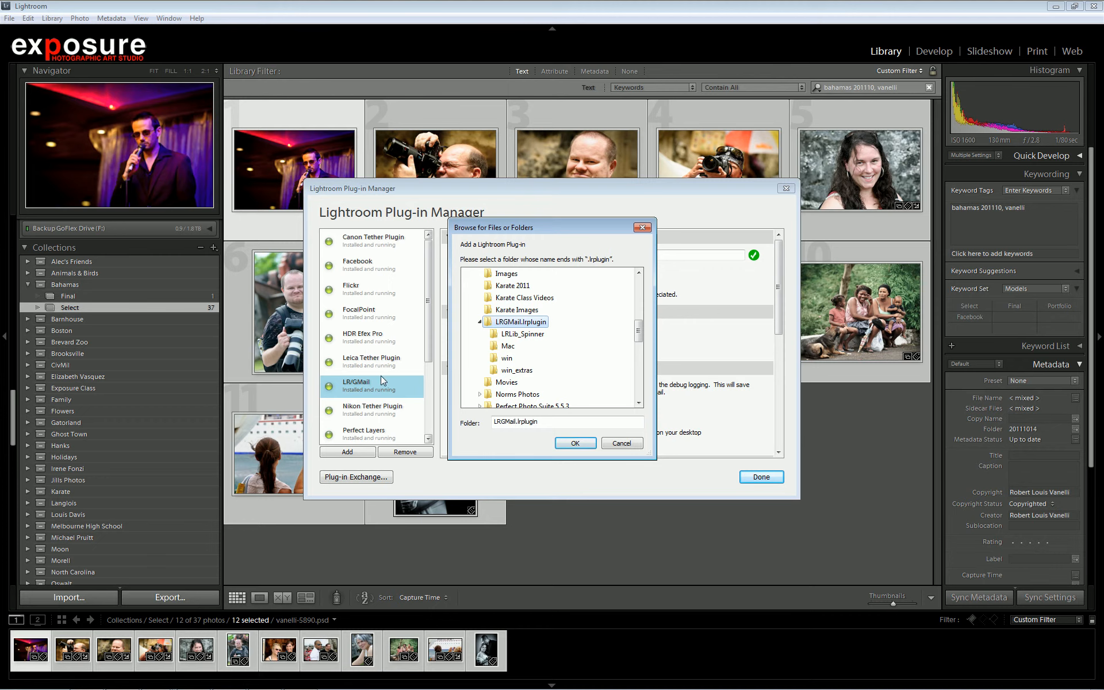
left_click(621, 443)
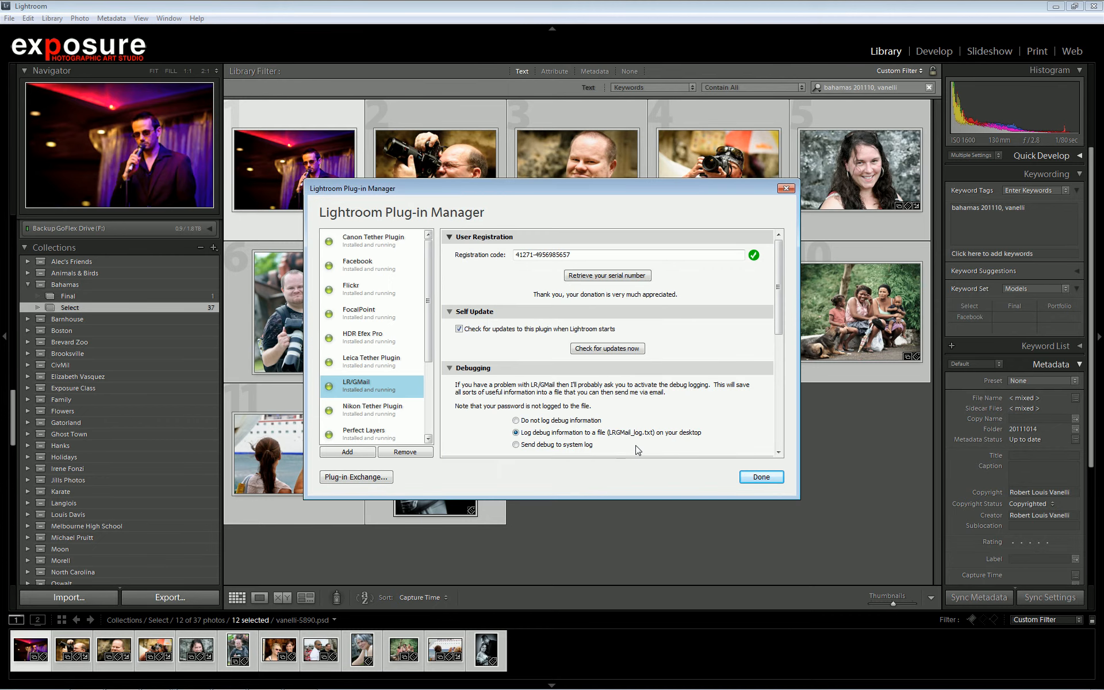
Close the Plug-in Manager and email the 12 selected photos after reviewing all LR/GMail export settings, leaving no photo selected
left_click(757, 477)
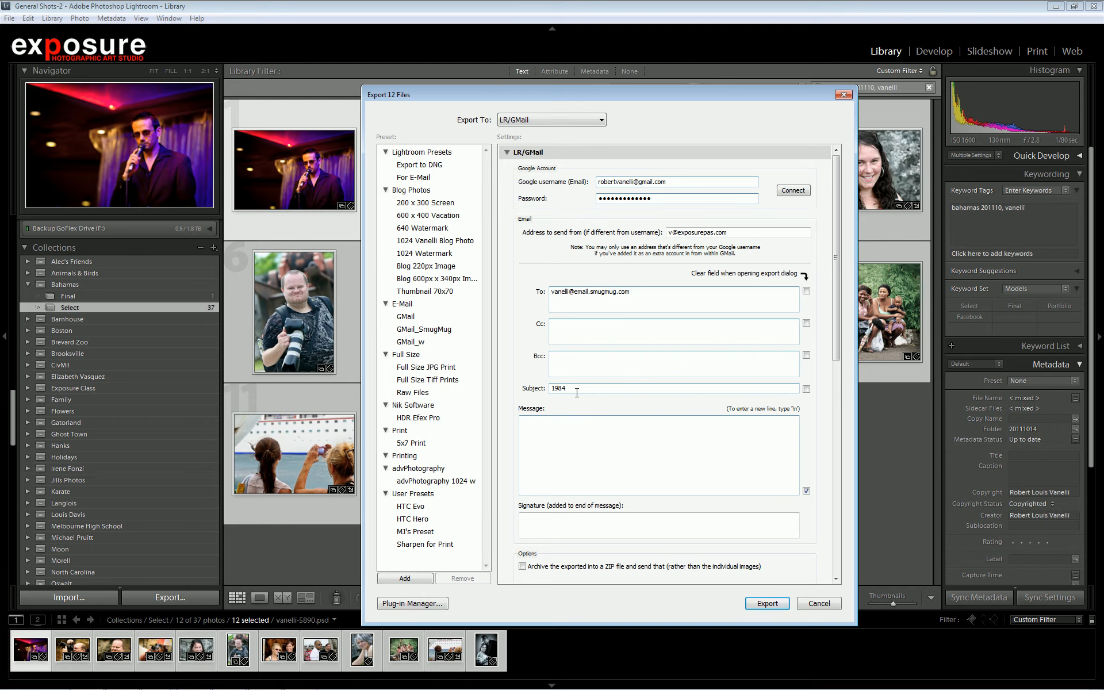
scroll(576, 393, "down", 10)
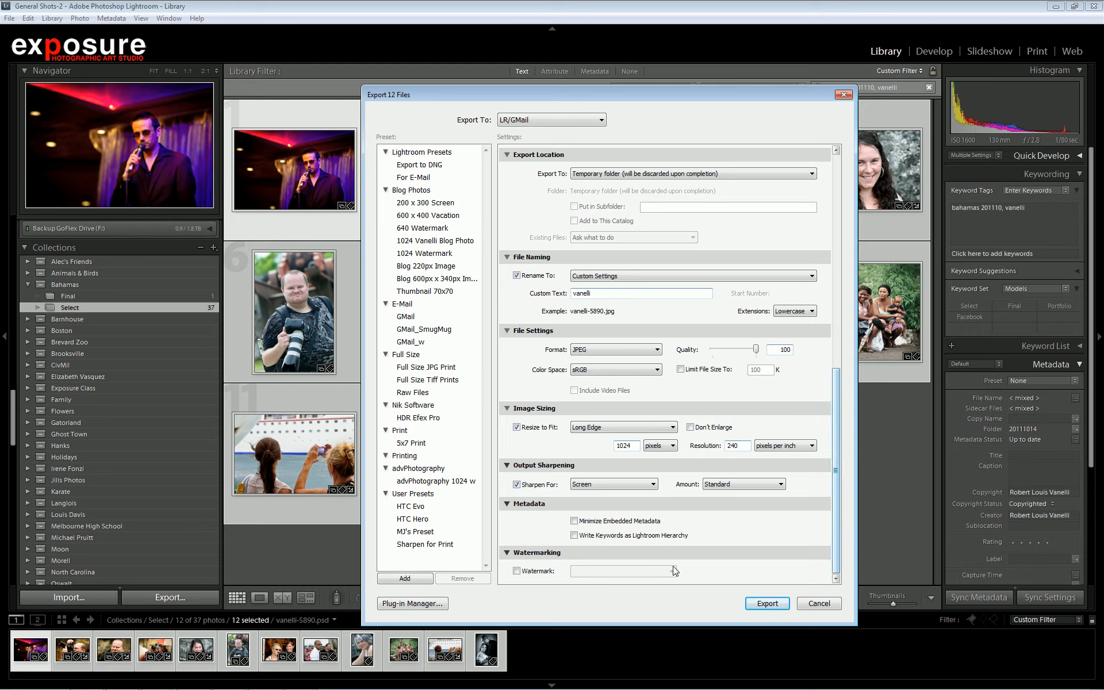
left_click_drag(838, 432, 839, 200)
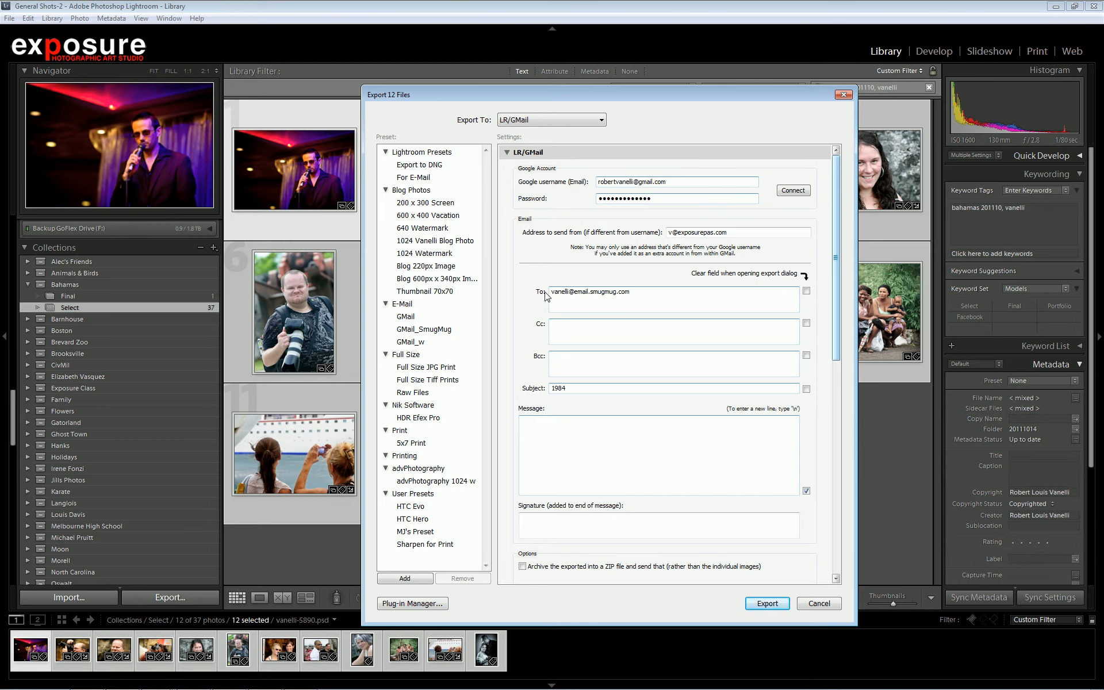
left_click(770, 604)
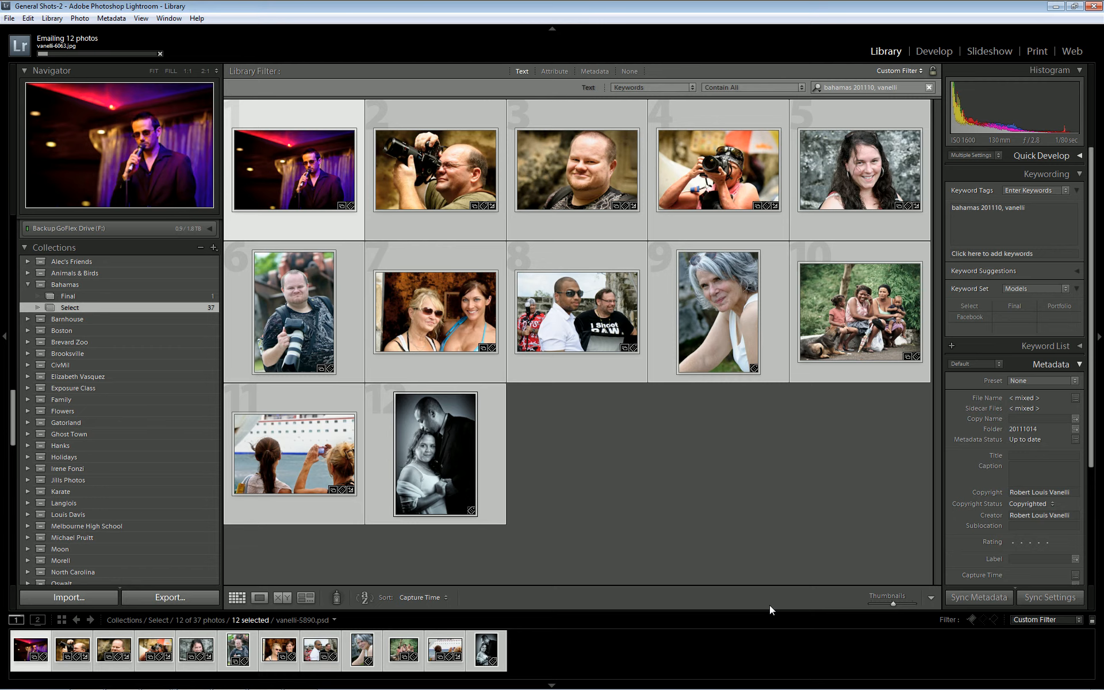
key("ctrl+d")
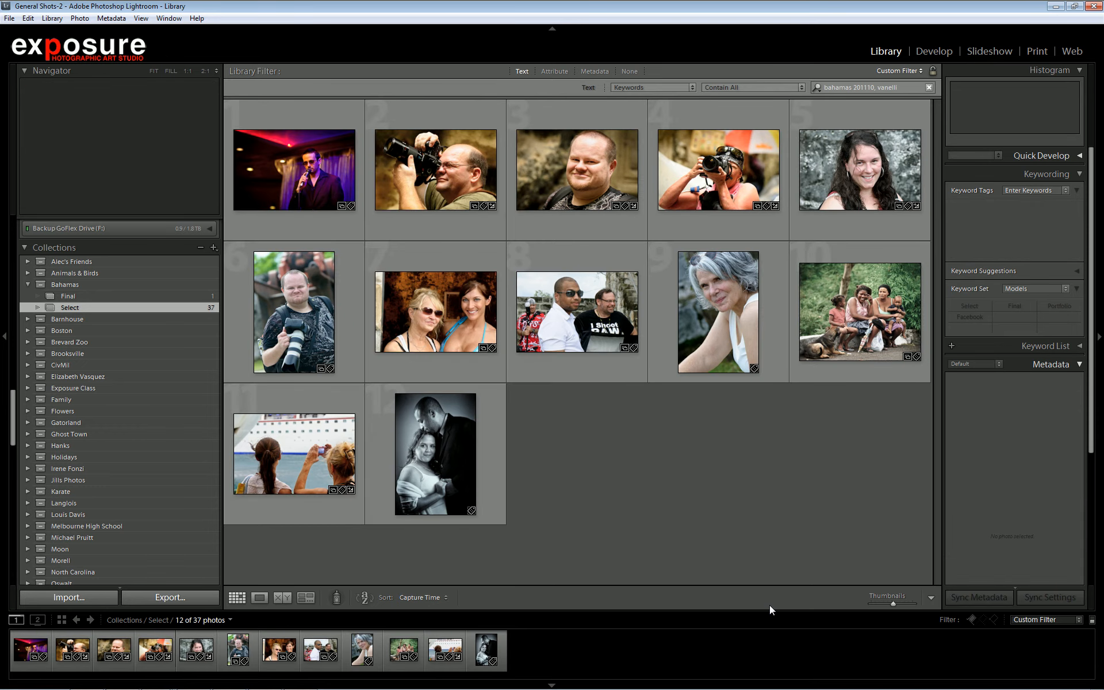
Switch to the SmugMug site in Chrome, open the Email gallery under Other and view the second photo with its keywords
mouse_move(405, 688)
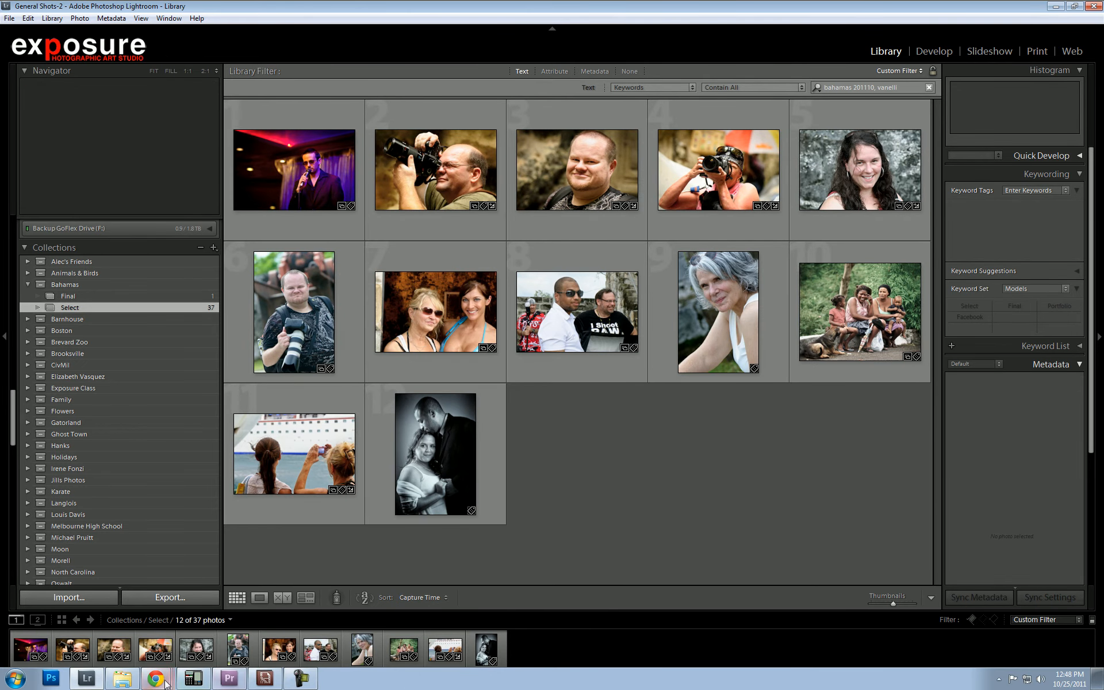
mouse_move(155, 679)
left_click(153, 576)
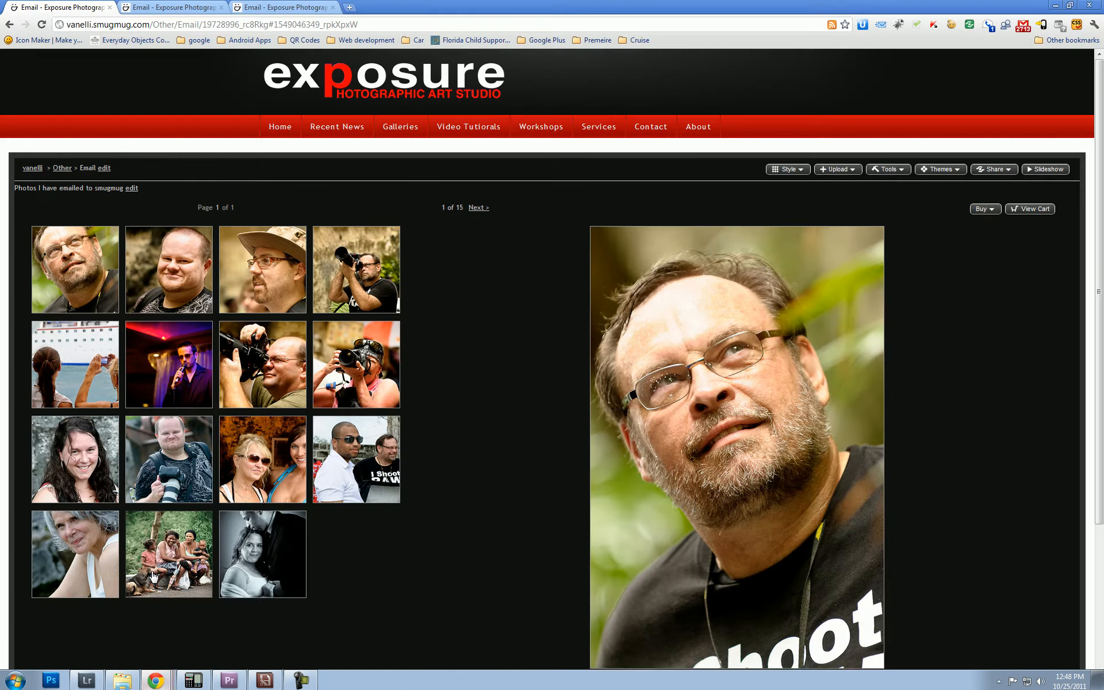
left_click(61, 171)
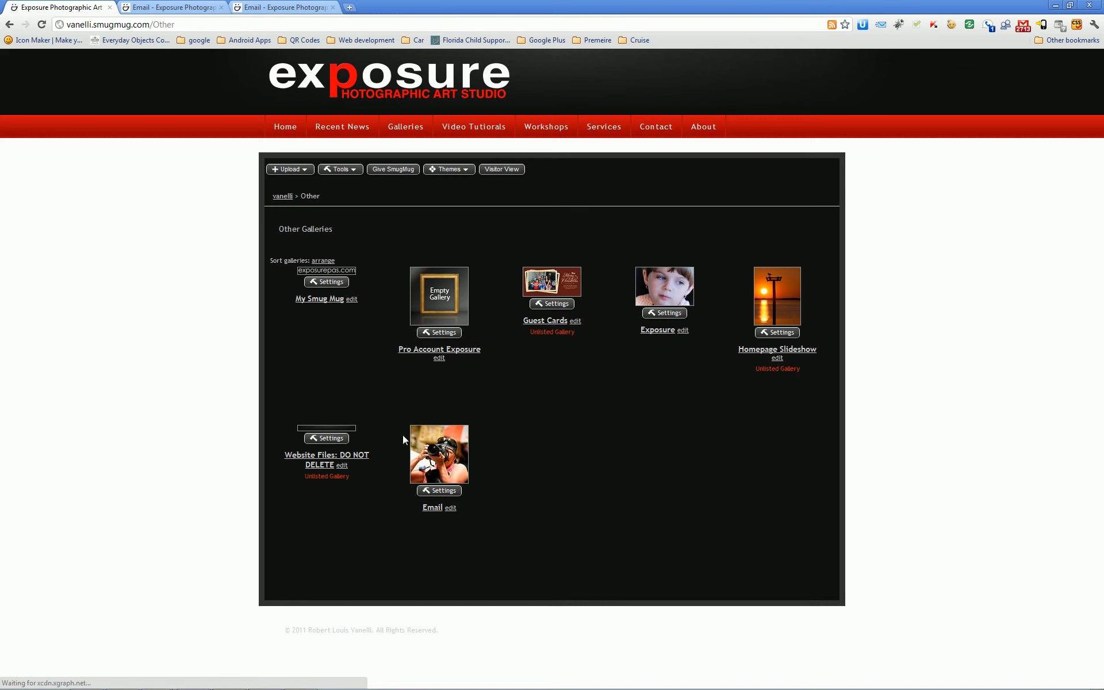
left_click(433, 510)
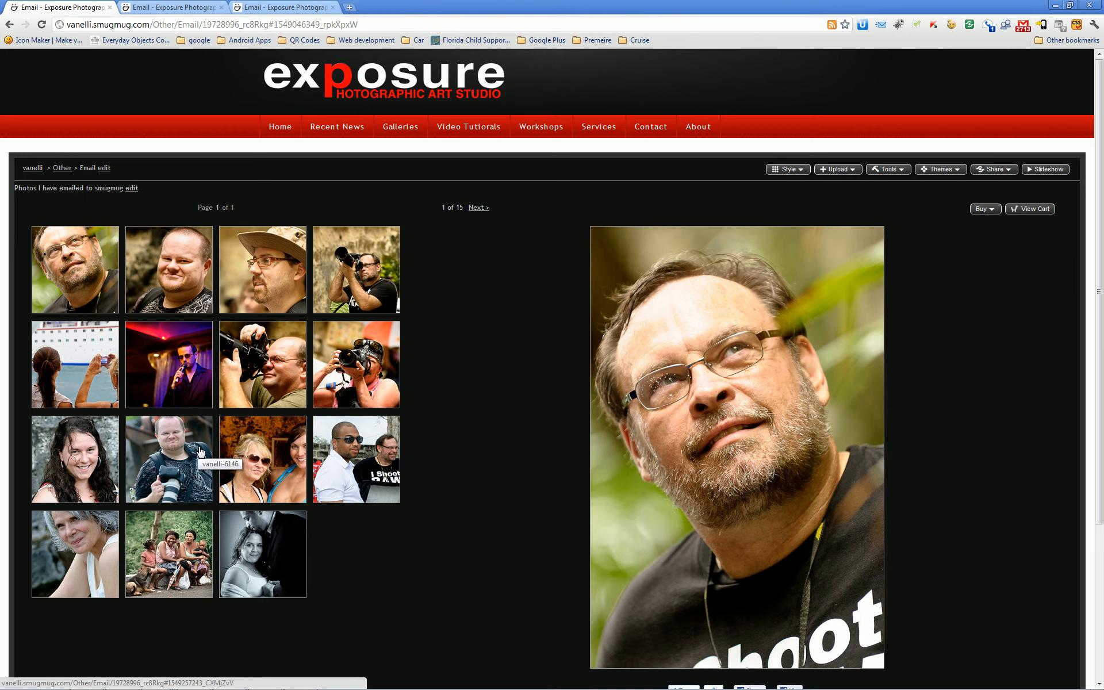
left_click(169, 269)
scroll(469, 362, "down", 1)
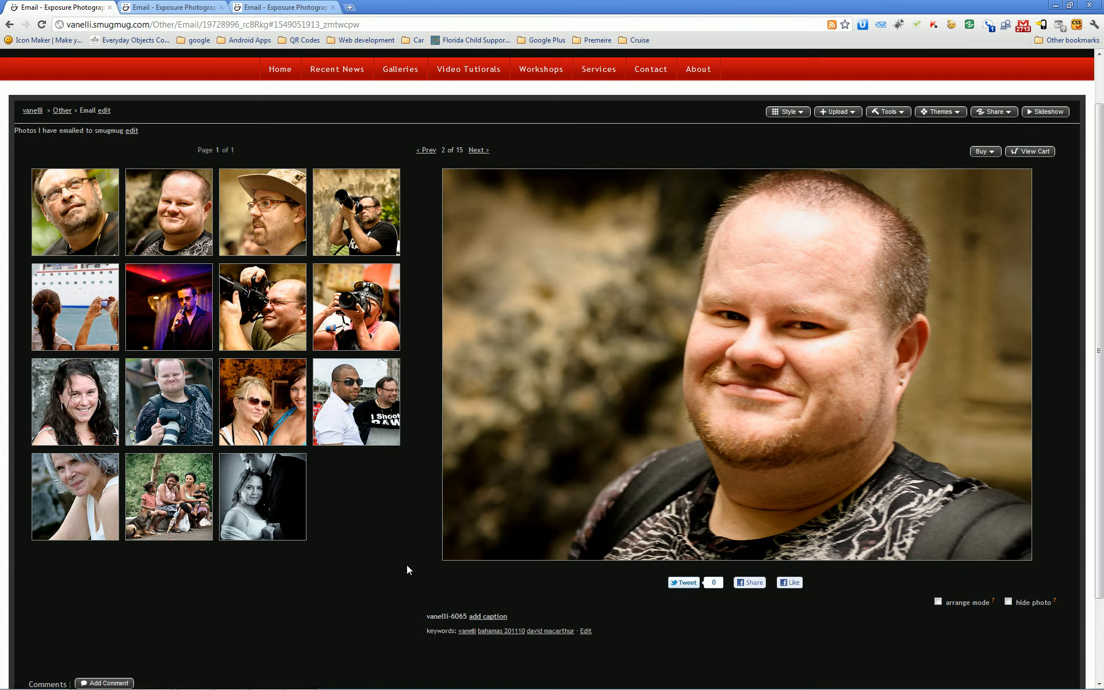
From the SmugMug home page, open the Workshop category and the first gallery in Bahamas 2011-10
left_click(30, 113)
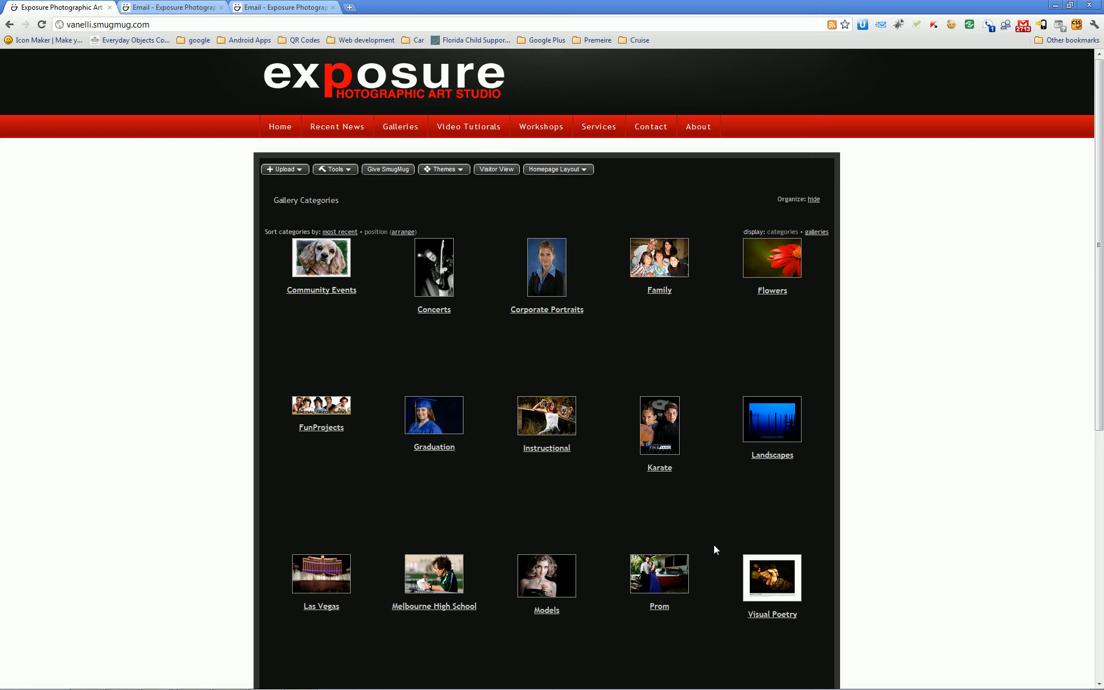
scroll(707, 527, "down", 5)
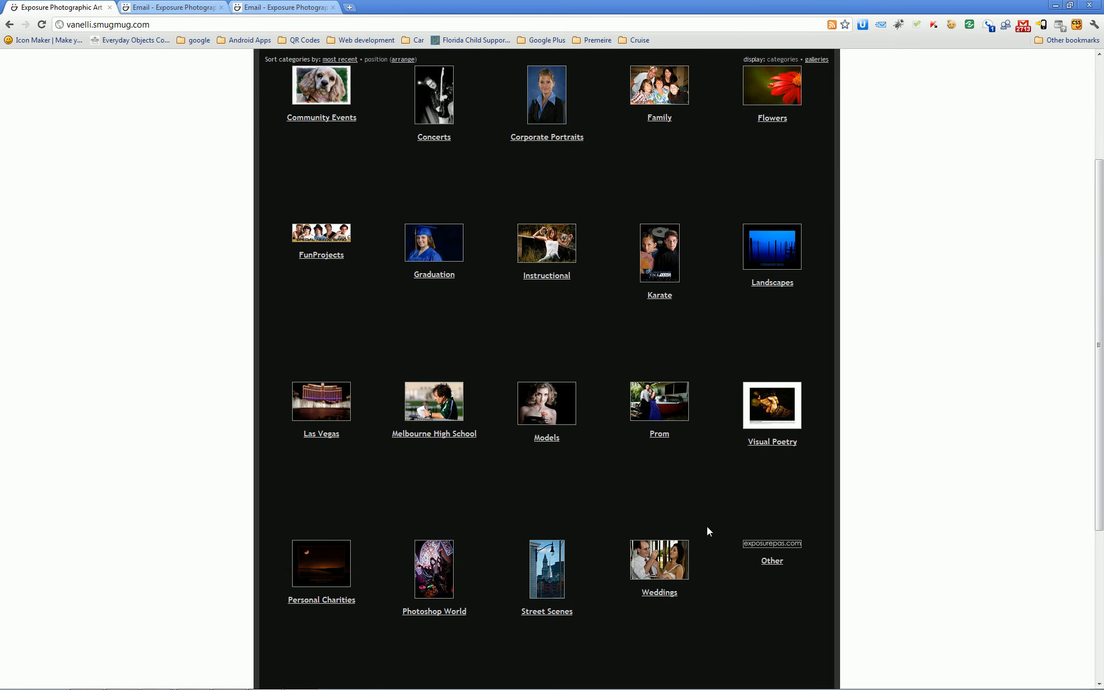
scroll(706, 529, "down", 2)
left_click(660, 540)
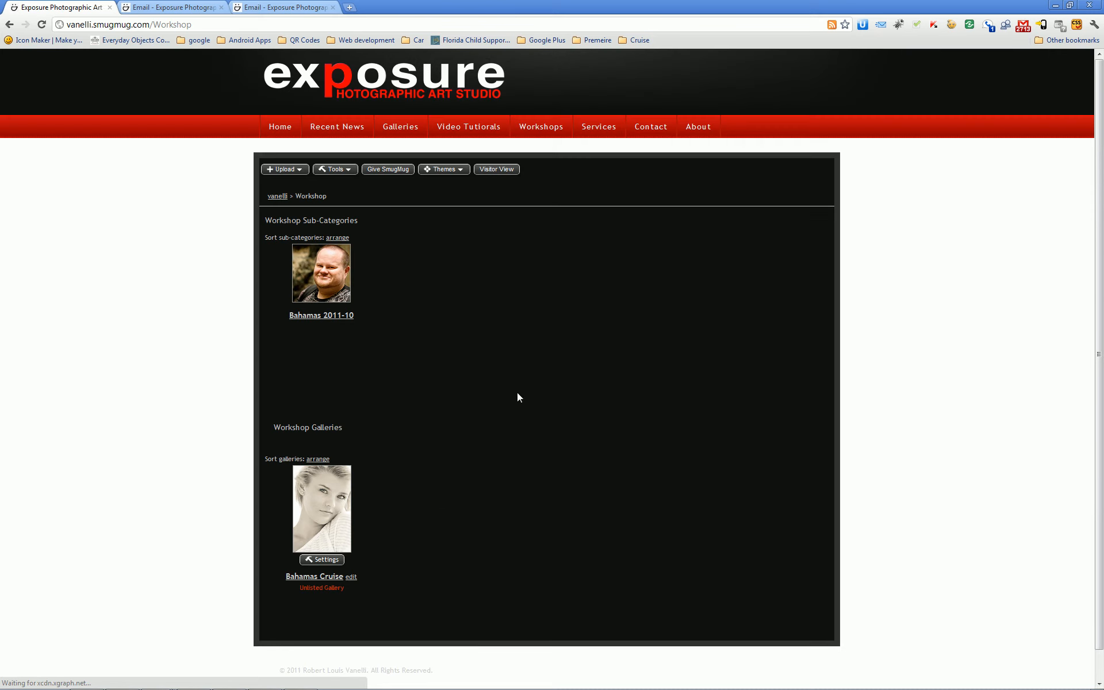
left_click(309, 278)
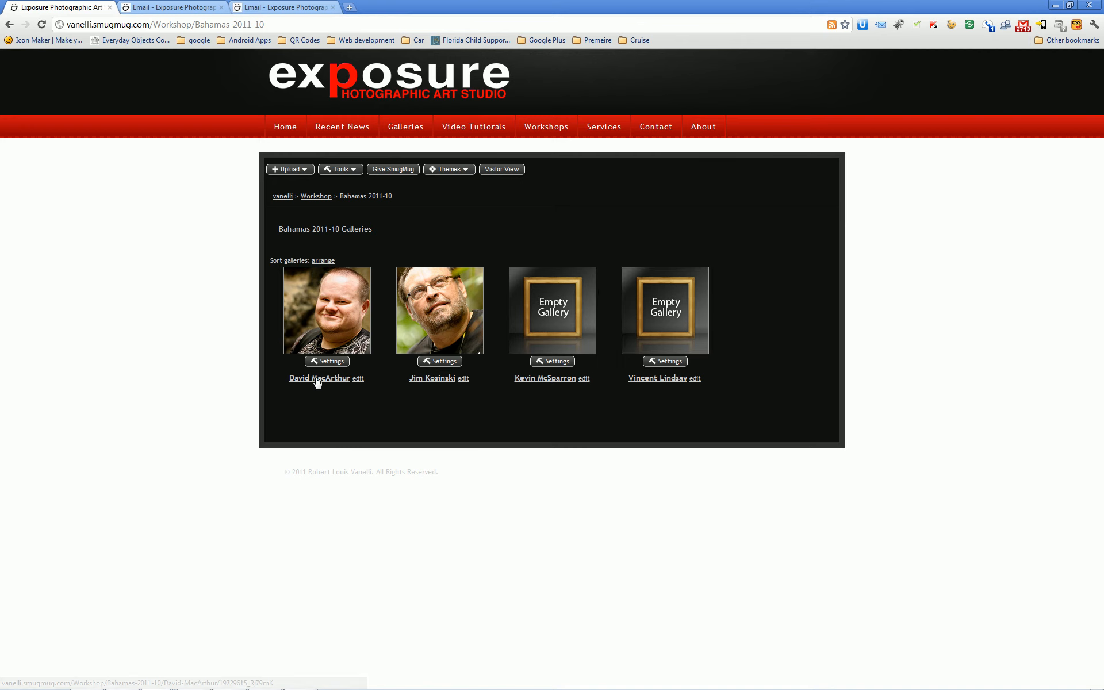
left_click(338, 307)
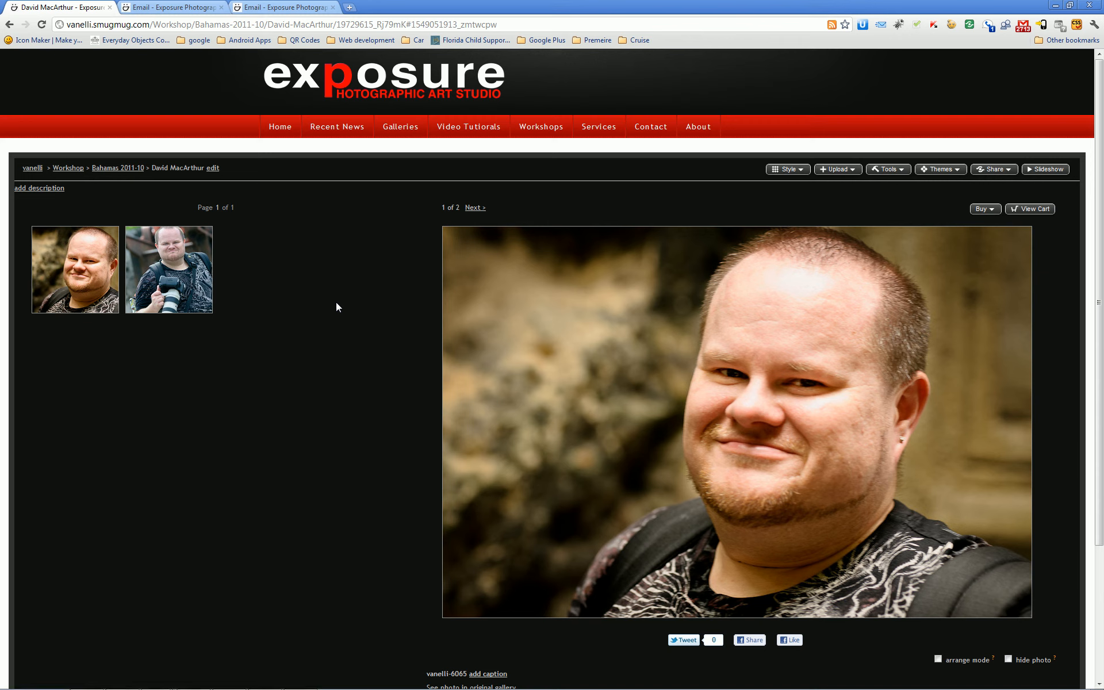
Examine the keywords and both photos in the first participant's gallery
scroll(319, 307, "down", 2)
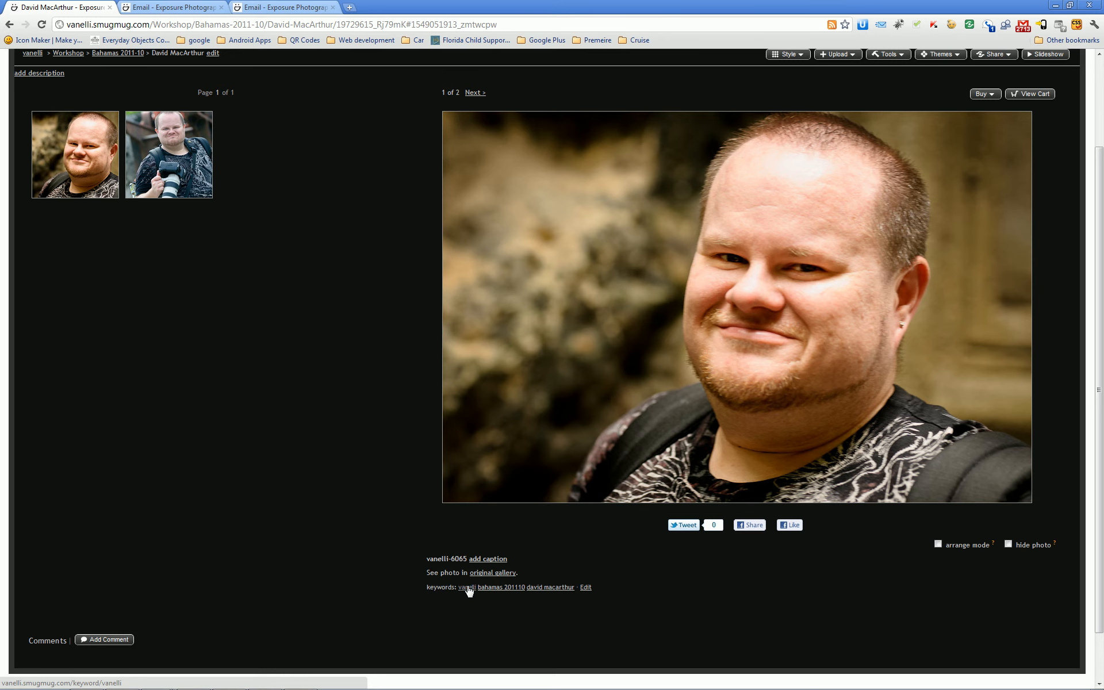
left_click(190, 139)
left_click(69, 150)
scroll(368, 266, "up", 2)
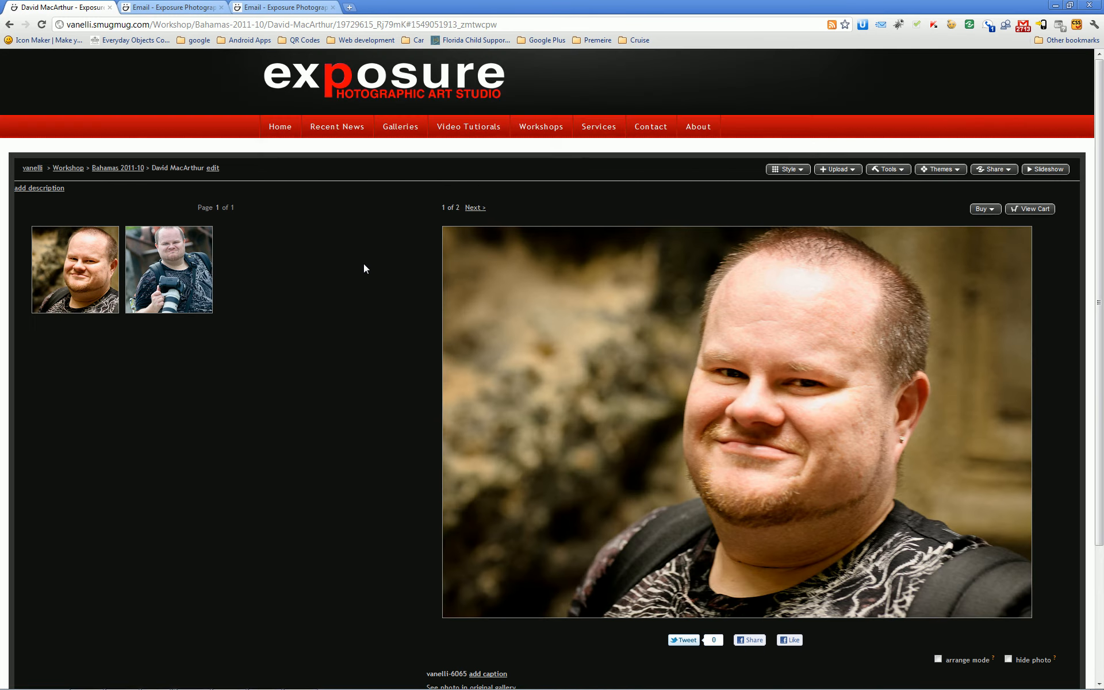
Switch to Lightroom, select the sixth photo of the man holding a camera, and return to the browser
left_click(86, 679)
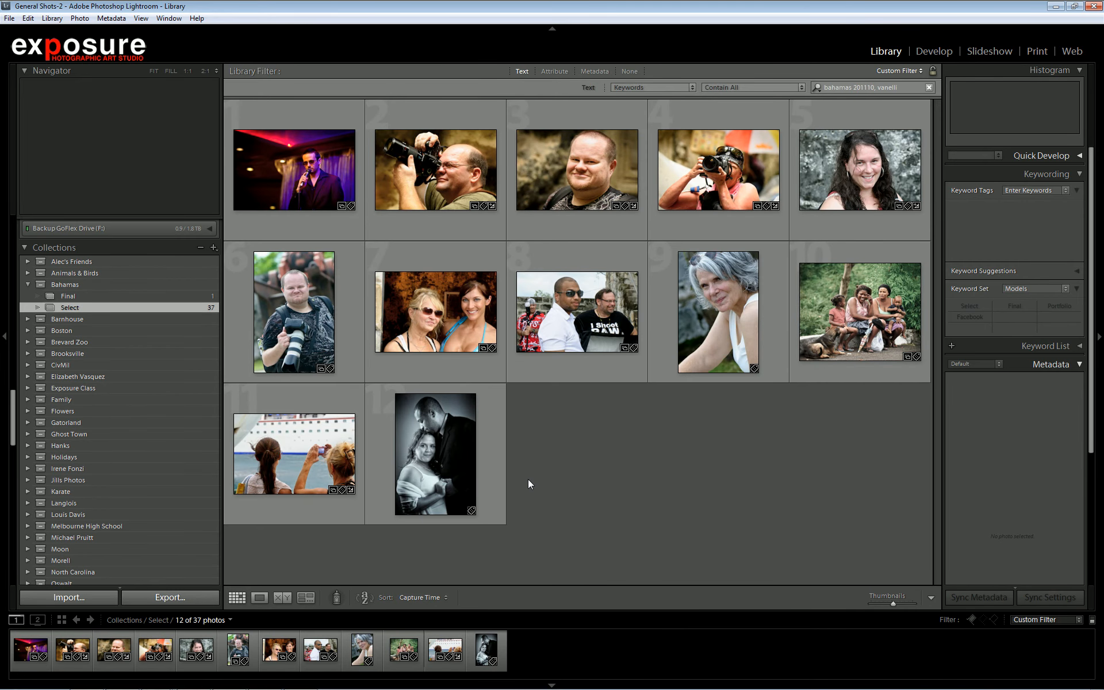
left_click(274, 328)
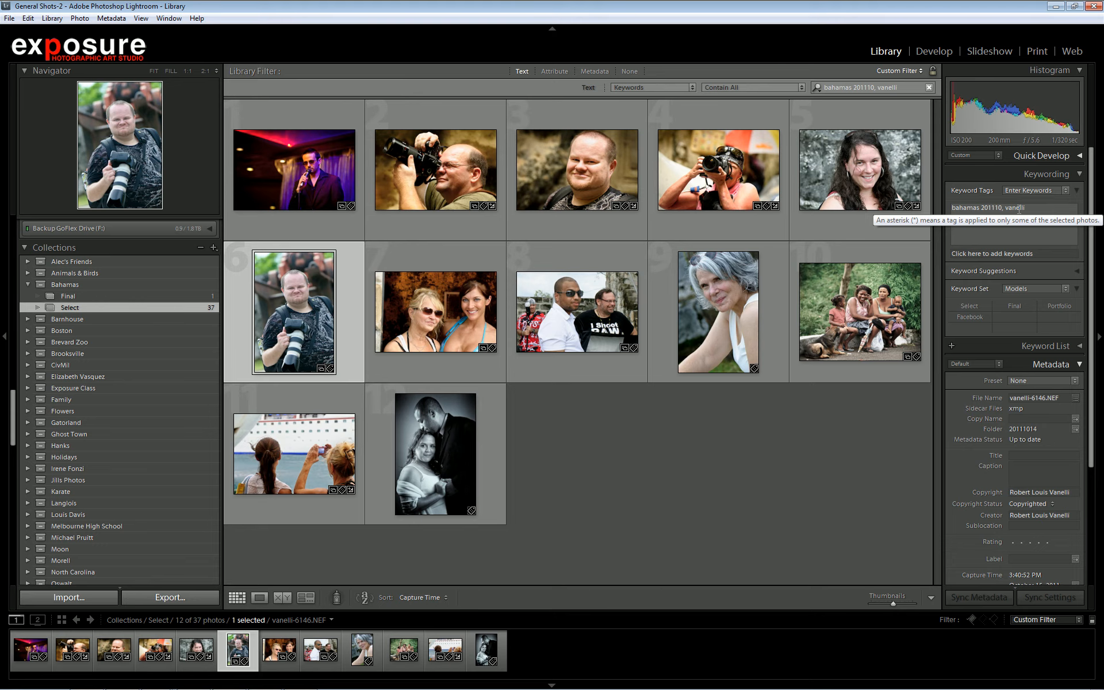
left_click(1053, 8)
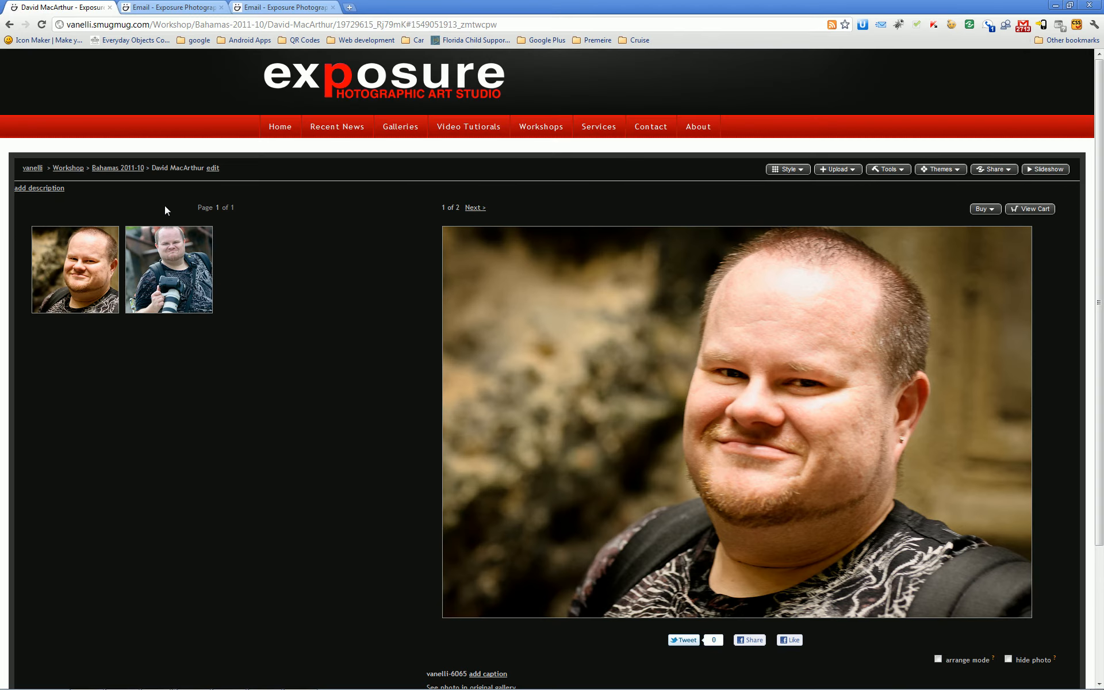
Go back to the Bahamas 2011-10 galleries and open the third, empty participant gallery
left_click(110, 168)
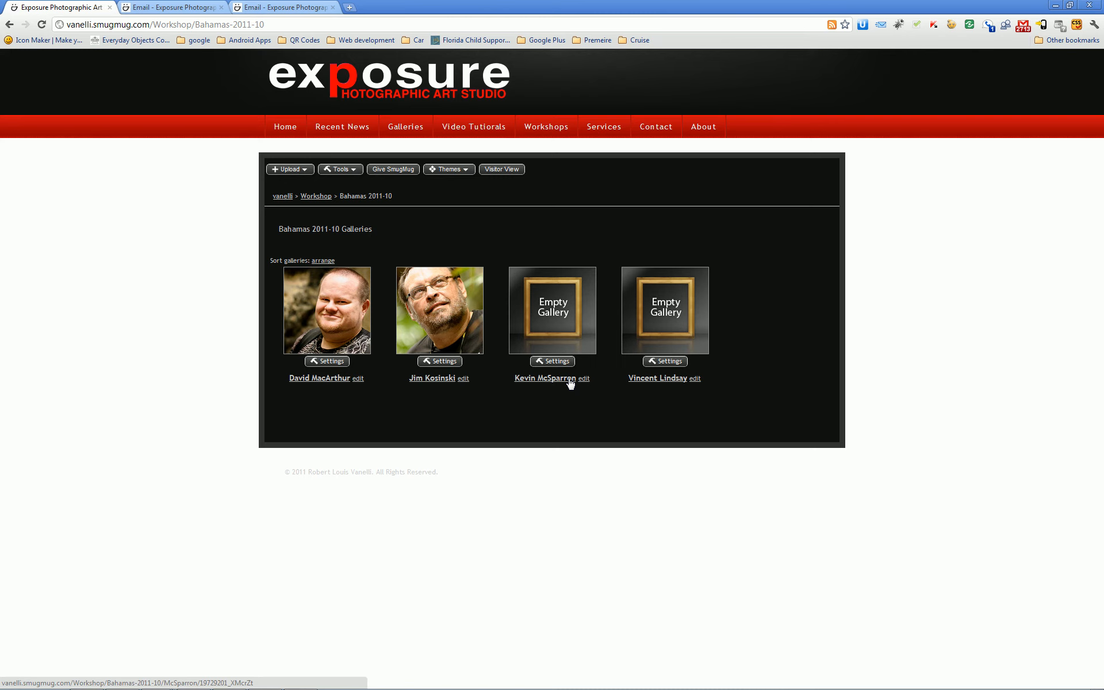
left_click(564, 320)
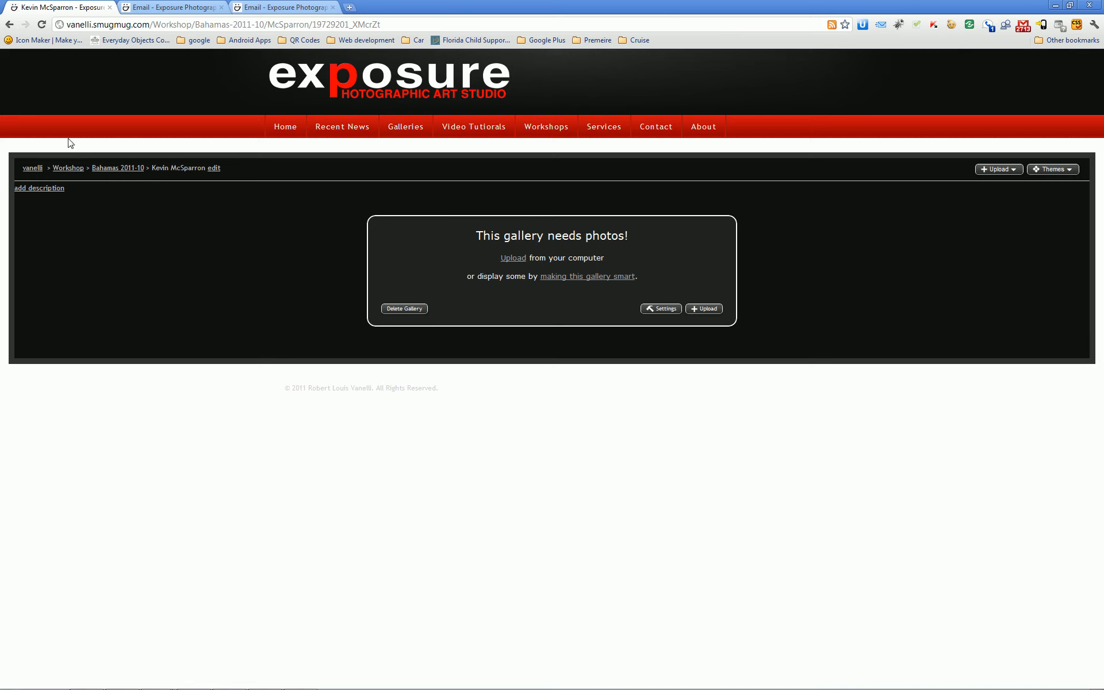
Show the Workshop category in Visitor View and open the second gallery in Bahamas 2011-10
left_click(65, 169)
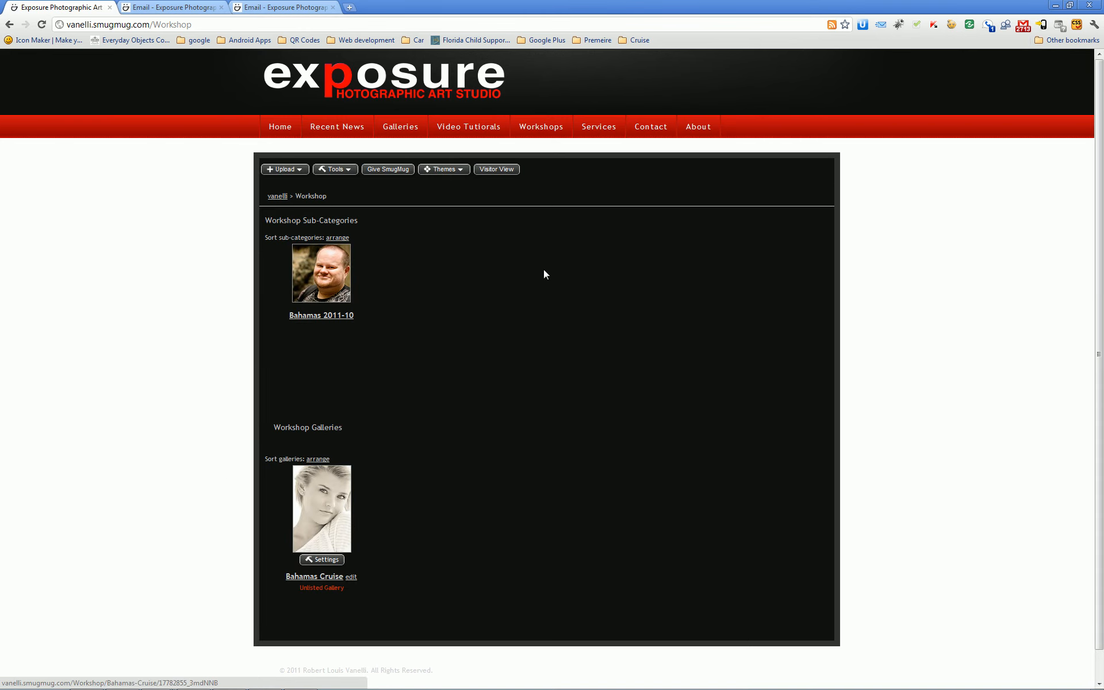
left_click(505, 171)
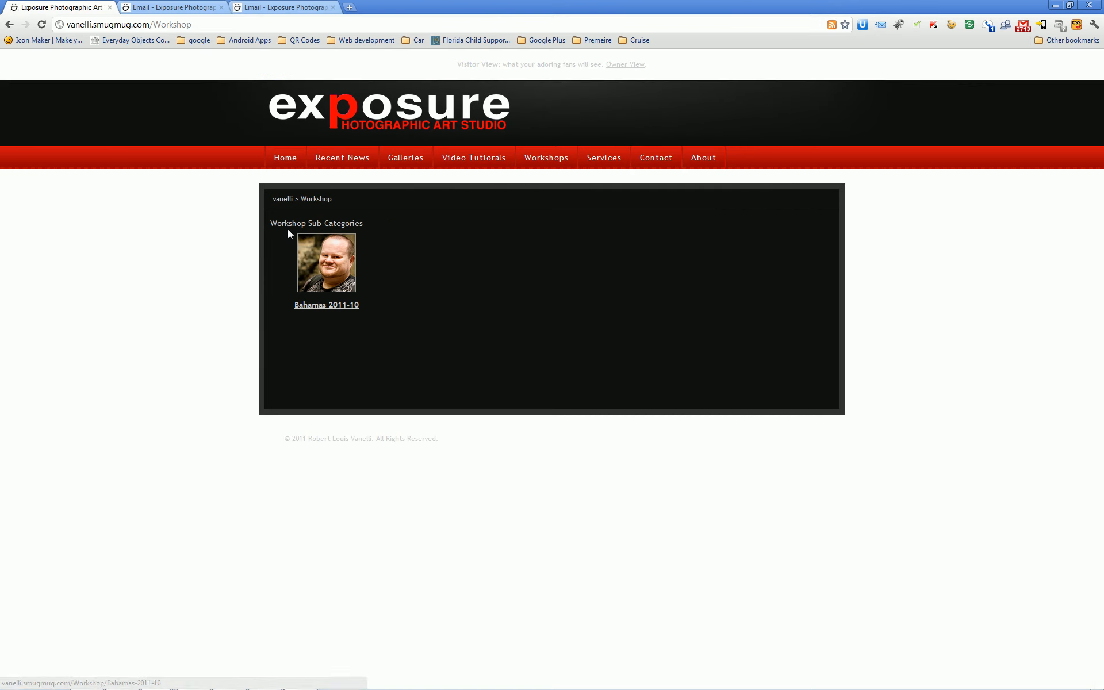
left_click(321, 283)
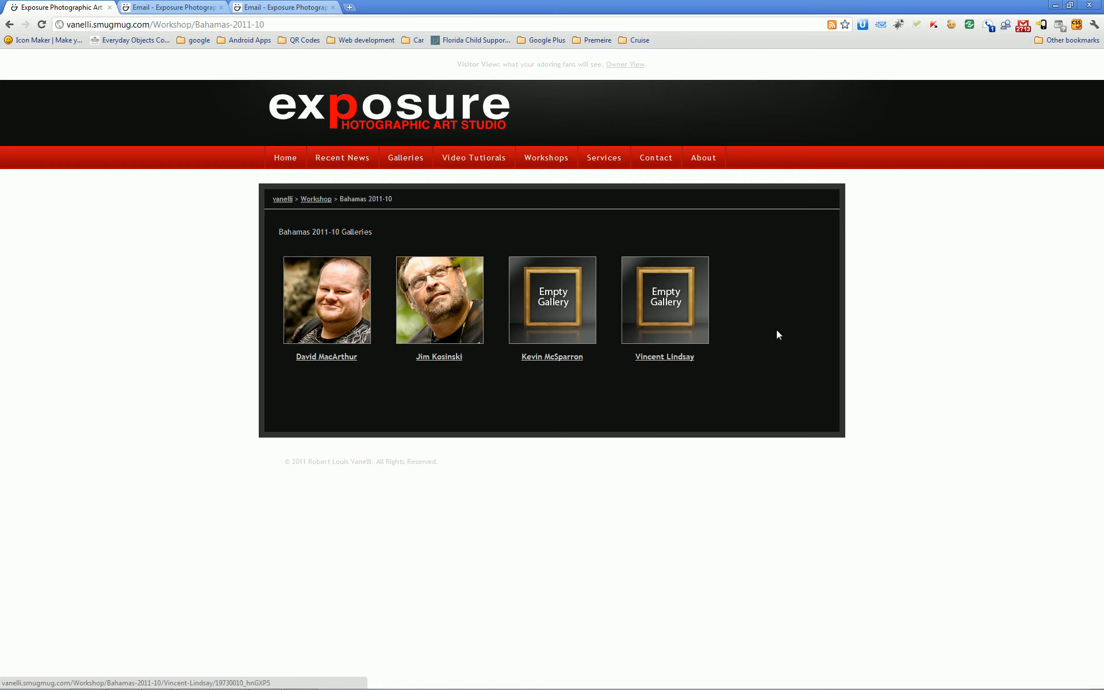
left_click(457, 295)
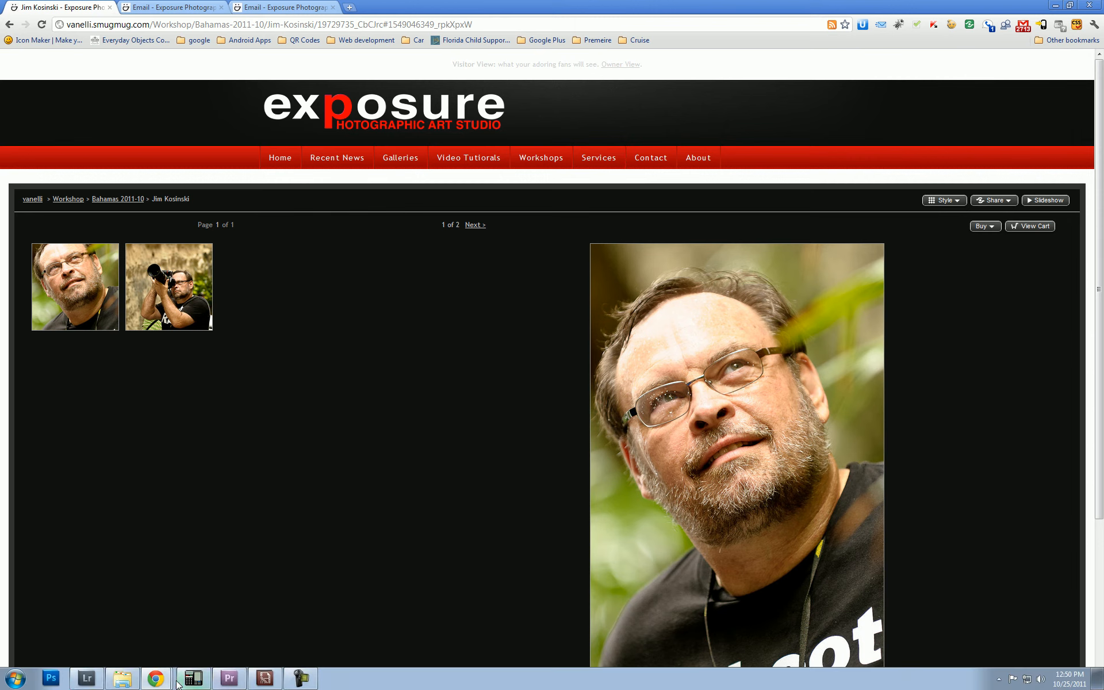
Switch to Lightroom, look through the photo folders and open the Final collection in the Bahamas set
left_click(87, 680)
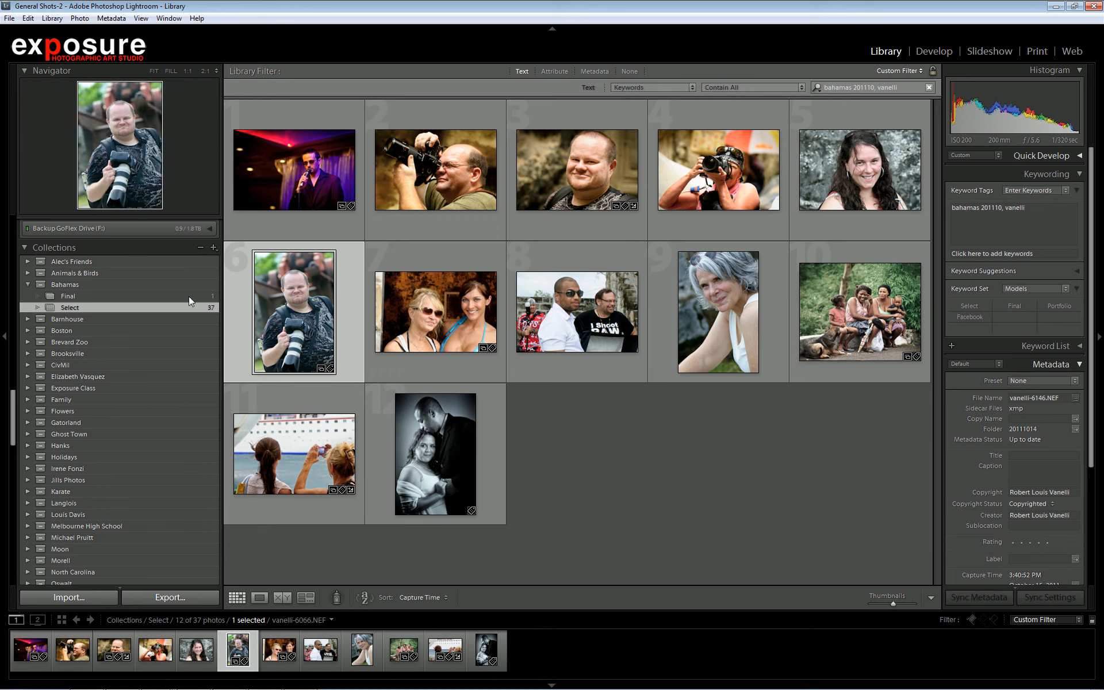
left_click_drag(13, 405, 14, 236)
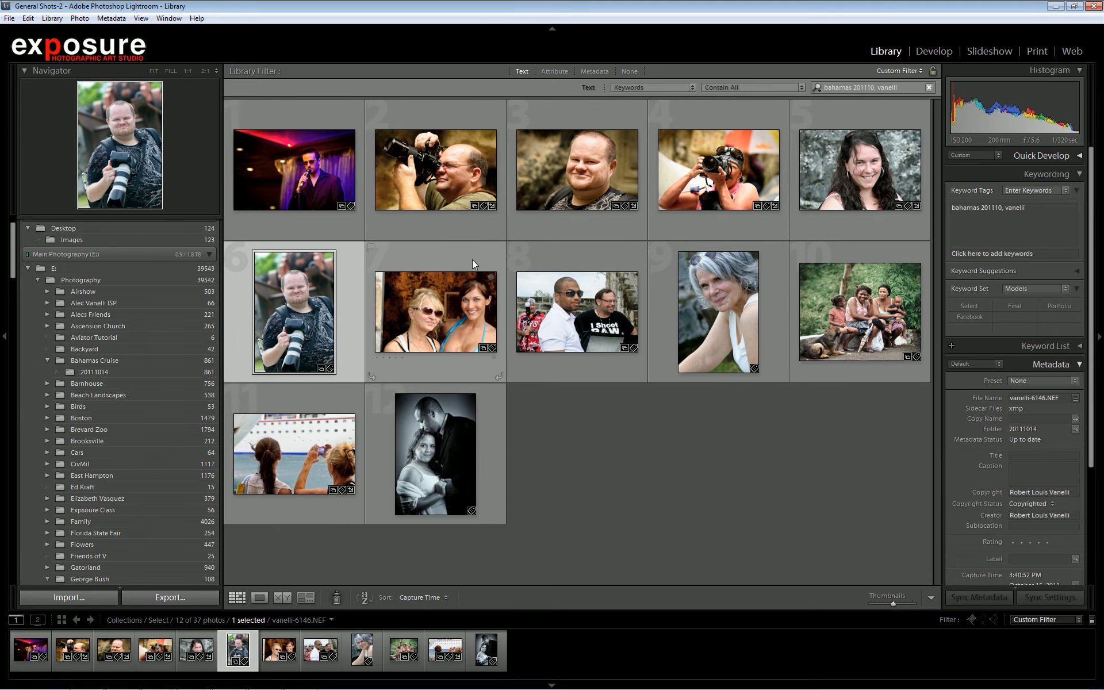
left_click_drag(12, 251, 17, 403)
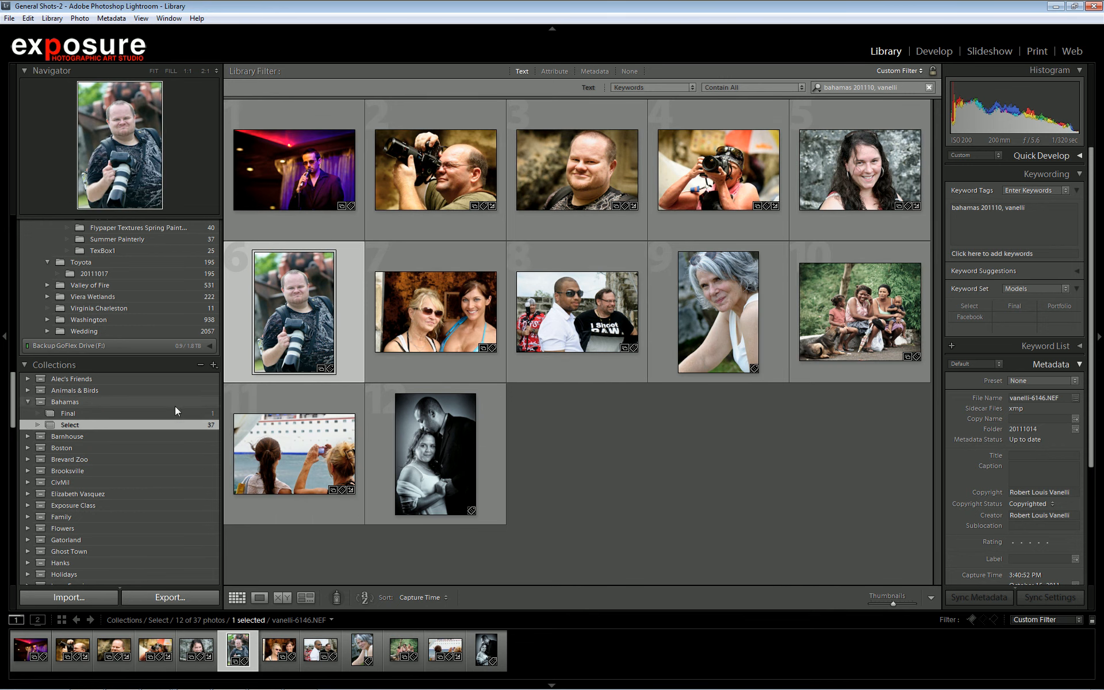
left_click(95, 414)
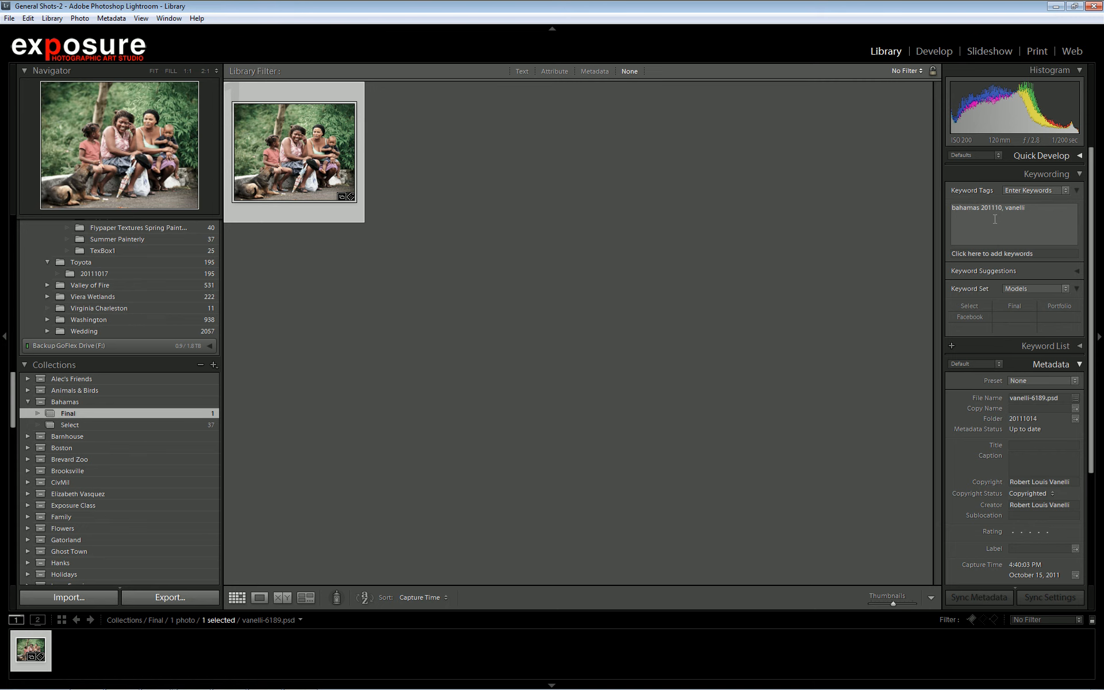
Switch to the browser and go back through the Workshop category to the Bahamas 2011-10 galleries
mouse_move(219, 685)
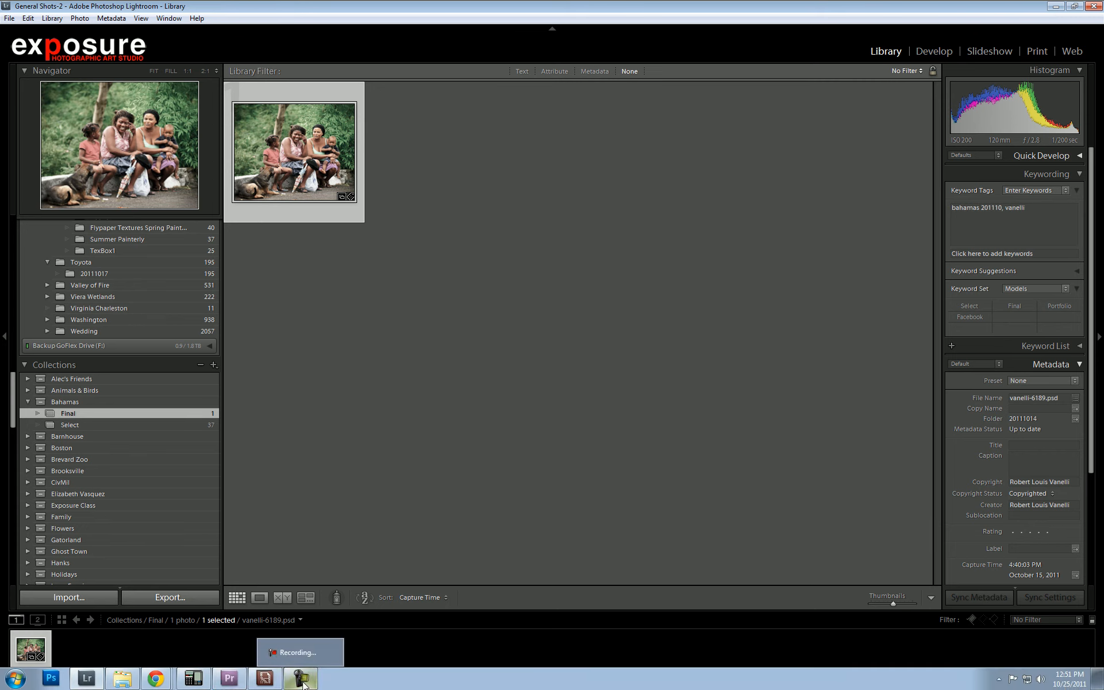
mouse_move(162, 683)
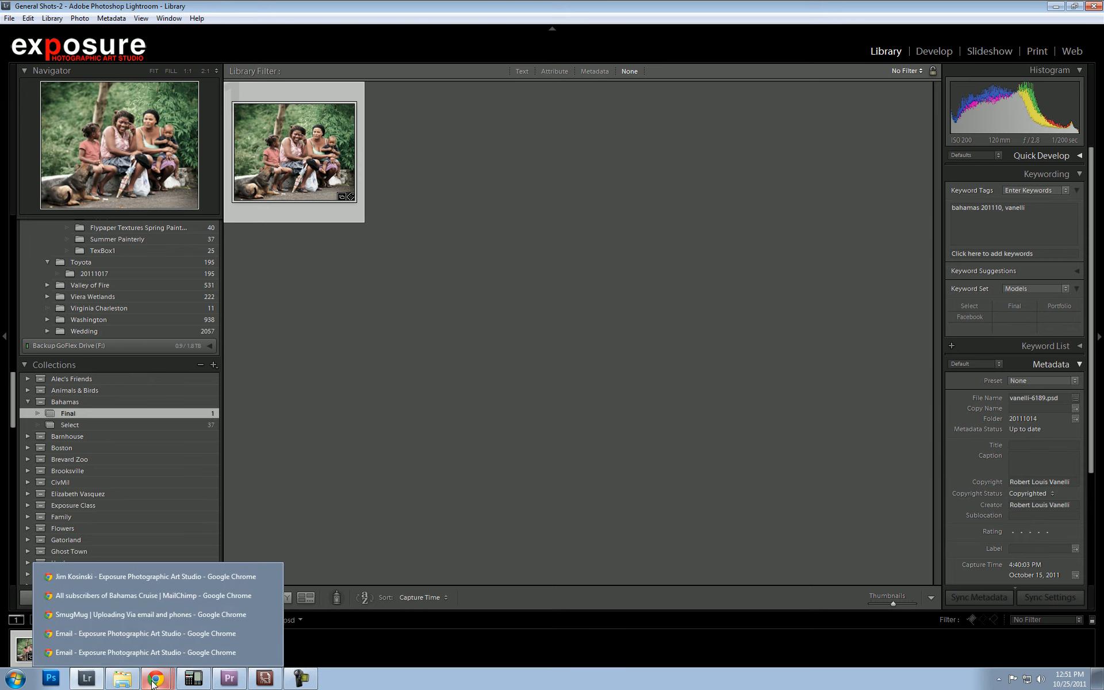
left_click(143, 582)
left_click(69, 202)
left_click(319, 266)
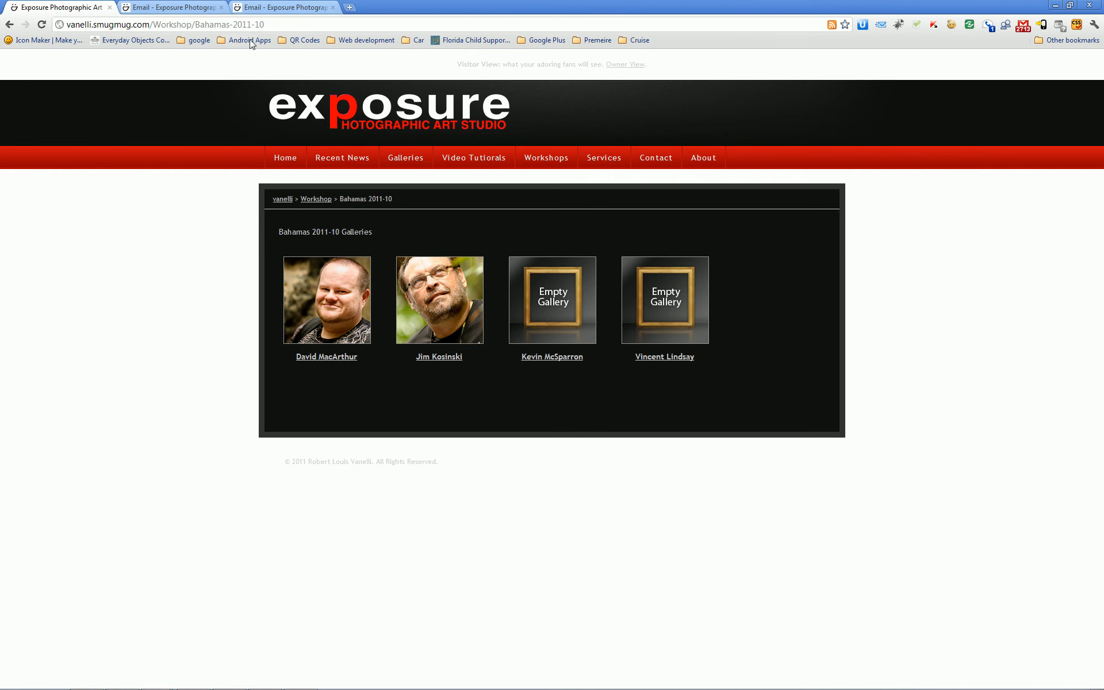
left_click(87, 679)
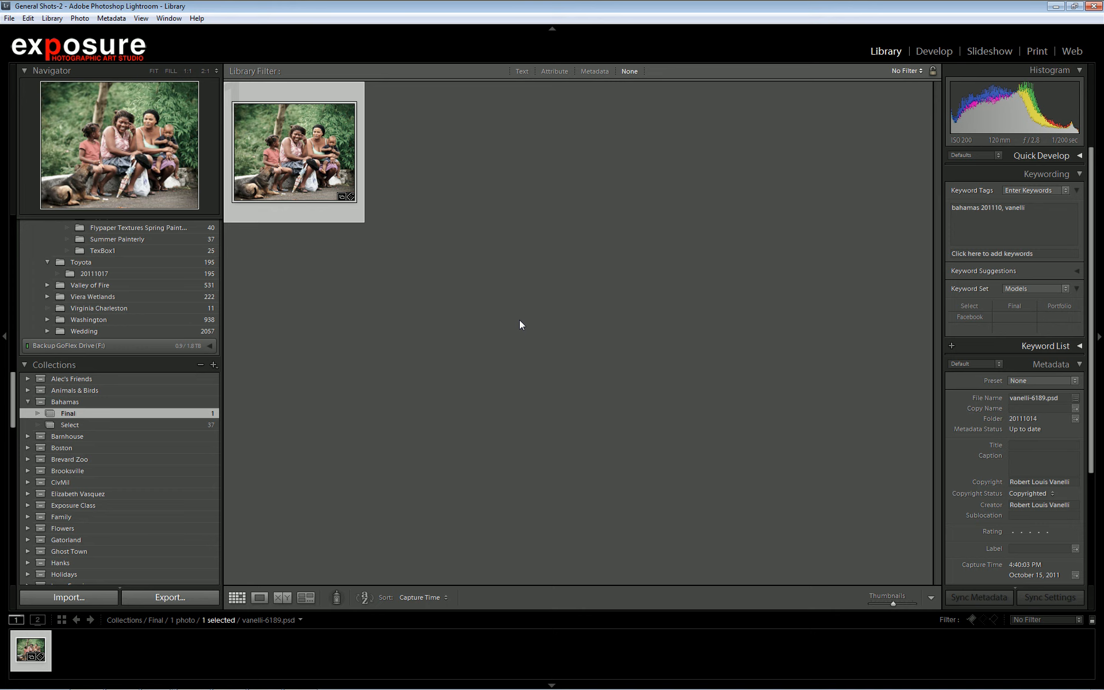
mouse_move(276, 684)
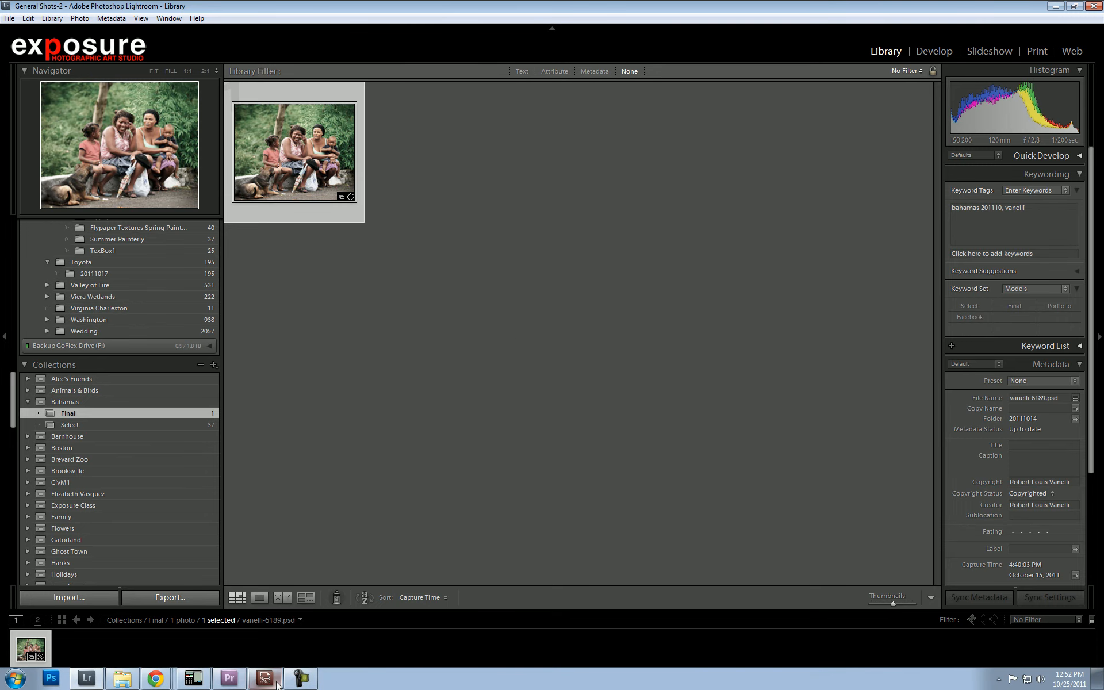
mouse_move(156, 679)
left_click(134, 579)
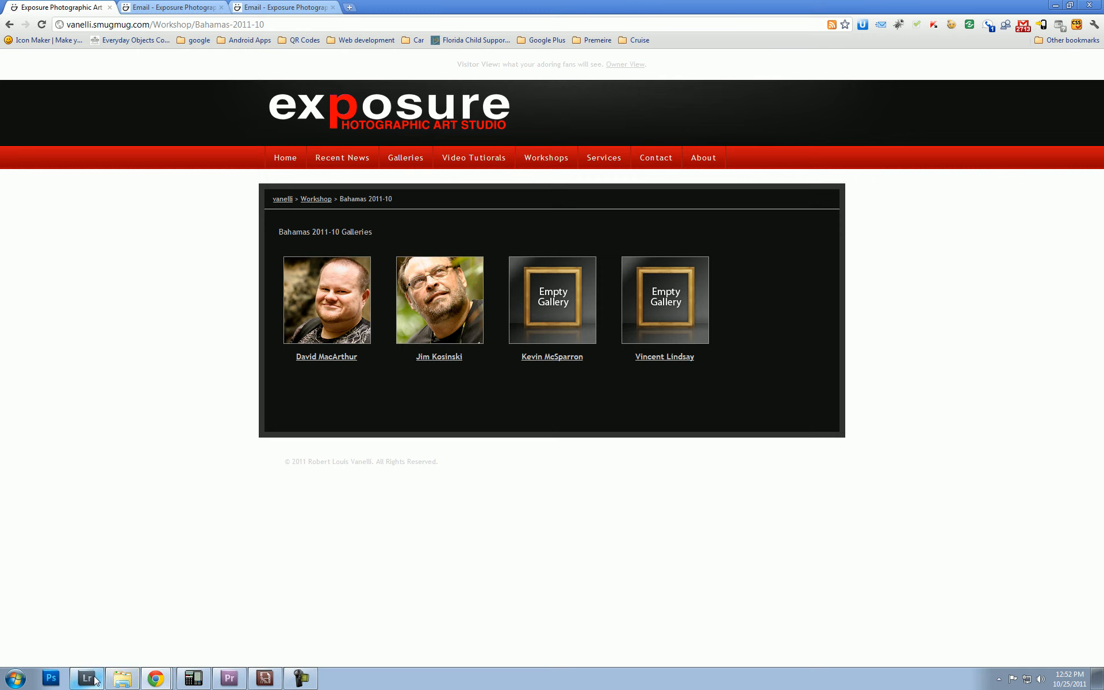
Switch to Lightroom, review the Hard Drive export settings for the family photo, and close the export without running it
left_click(87, 678)
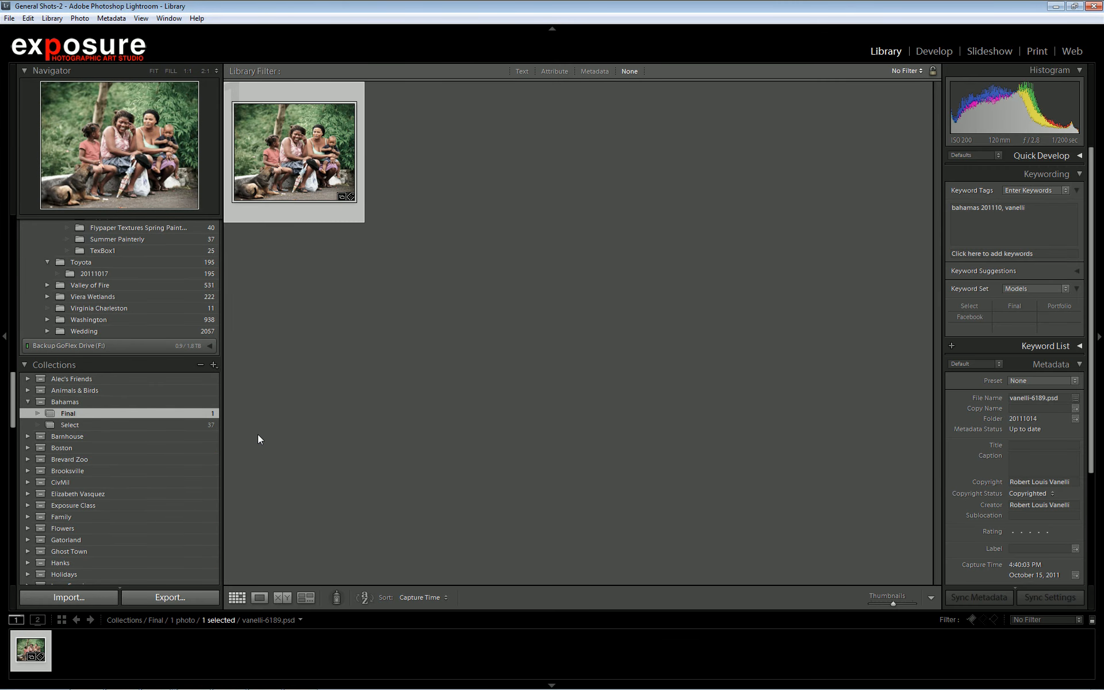
right_click(284, 160)
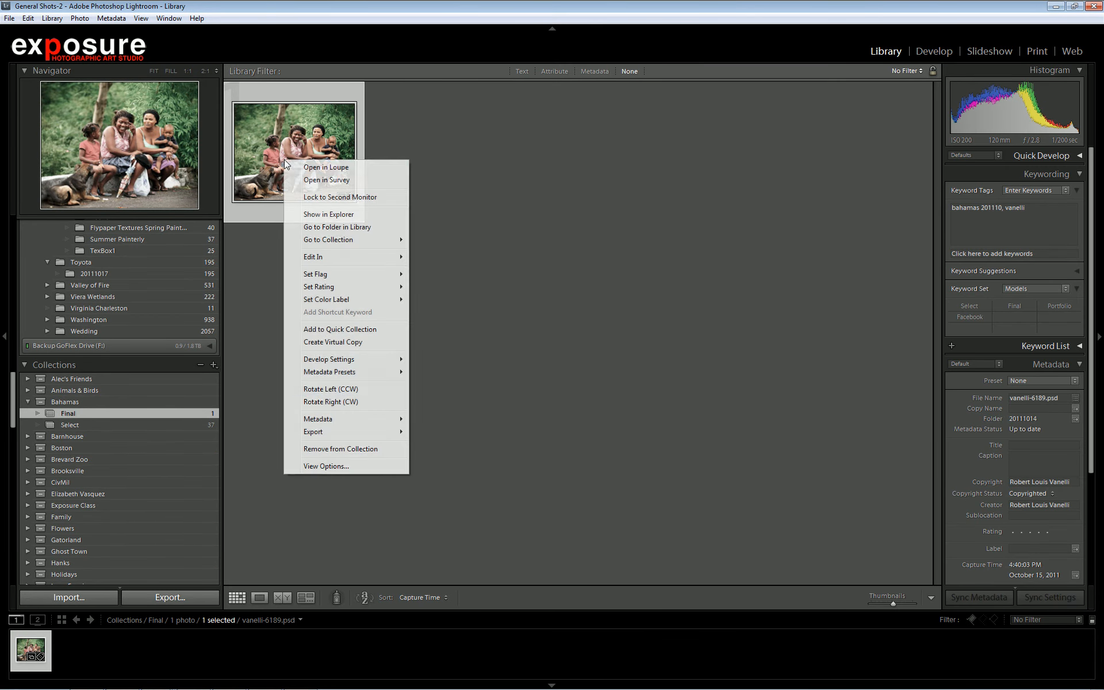
mouse_move(326, 436)
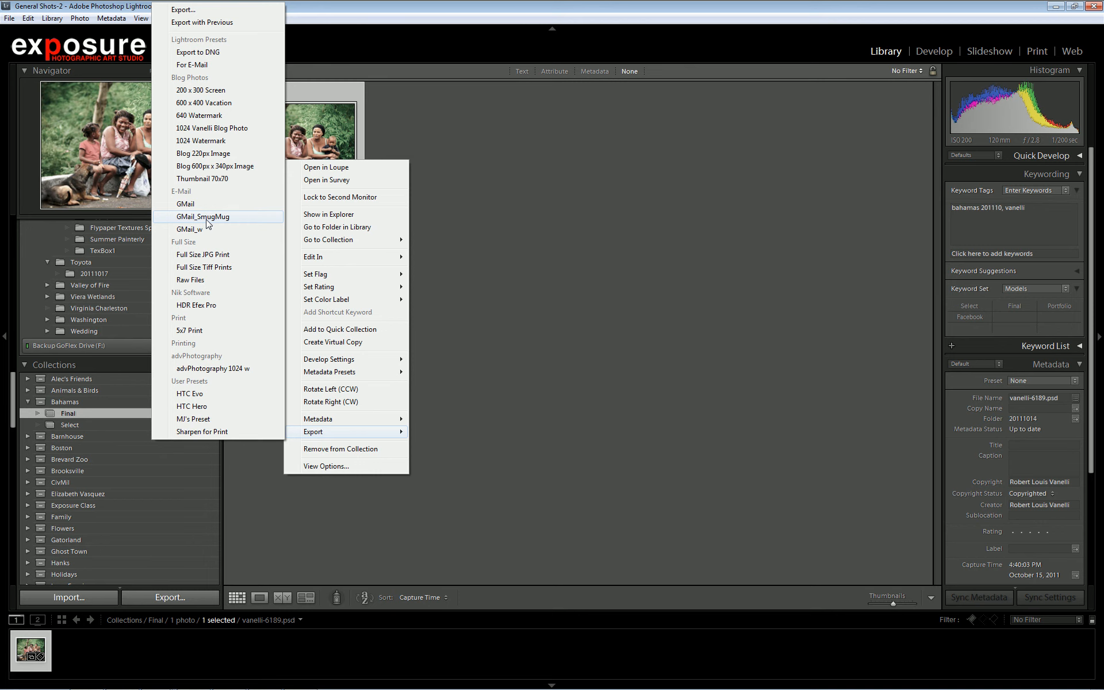
left_click(194, 10)
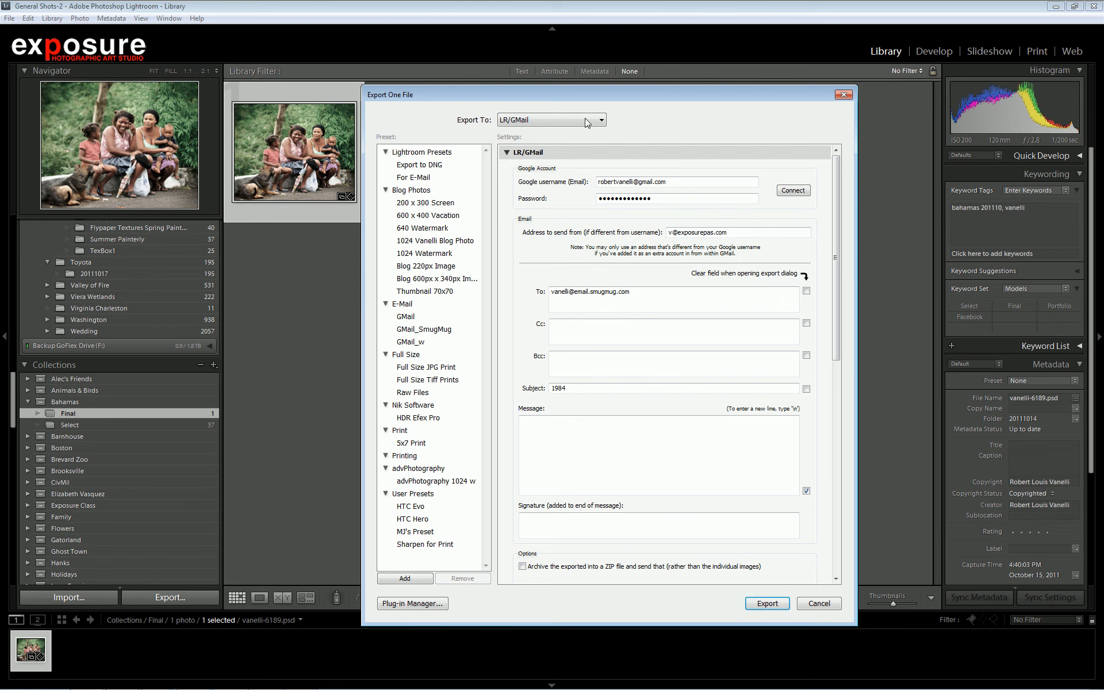
left_click(592, 120)
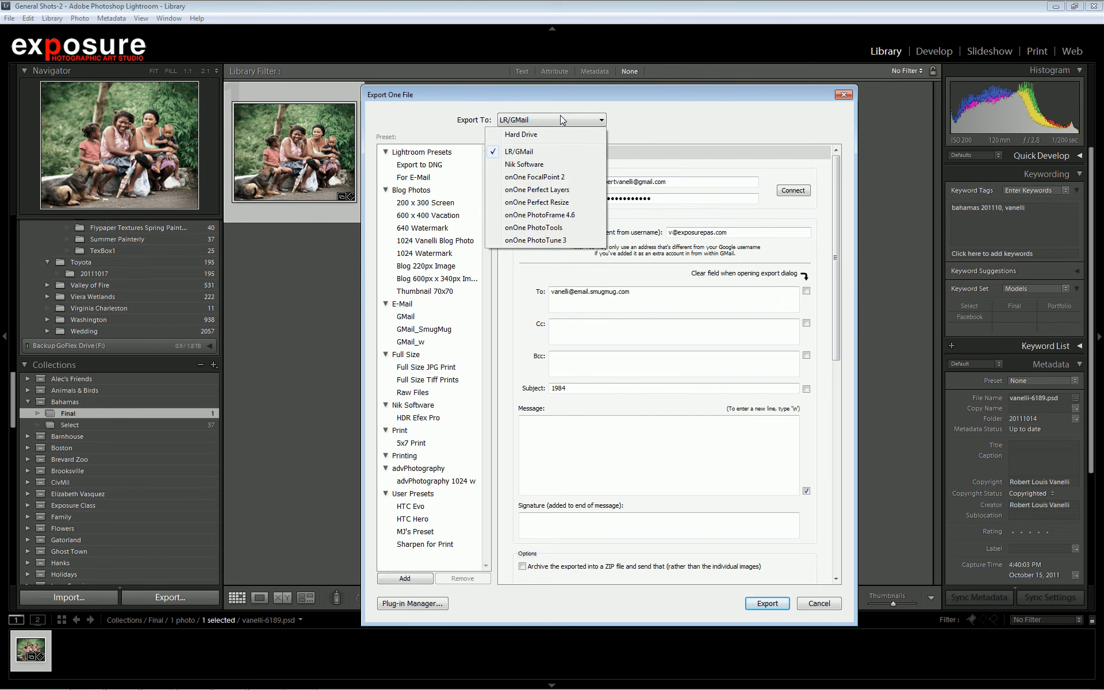
left_click(543, 135)
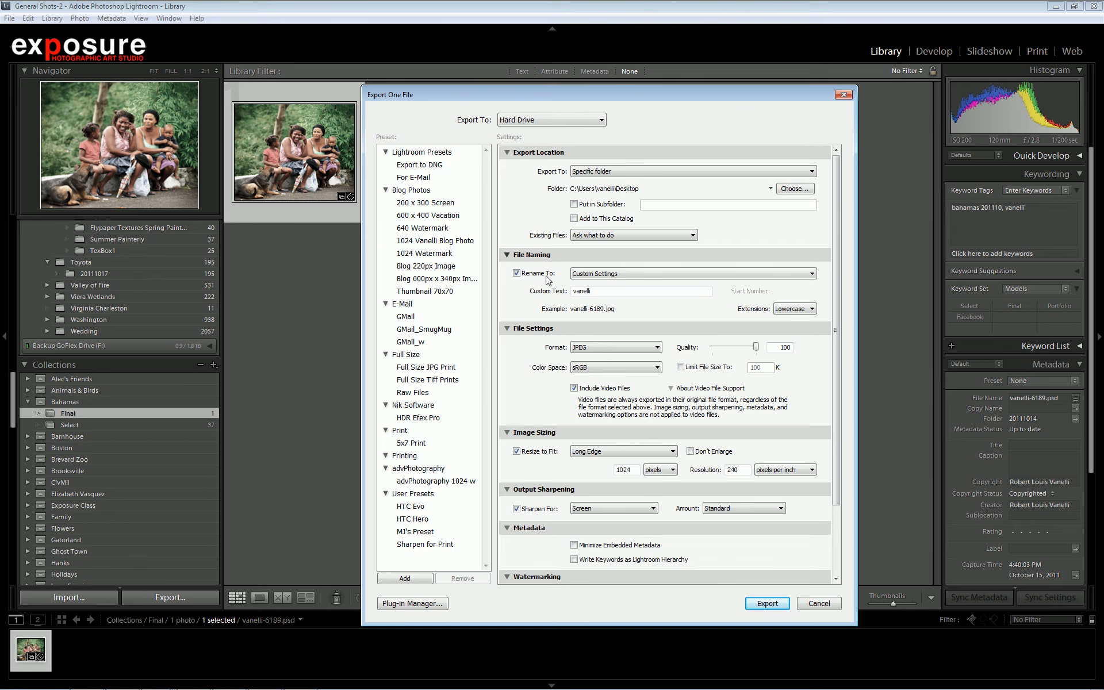
left_click(592, 295)
left_click_drag(833, 260, 834, 327)
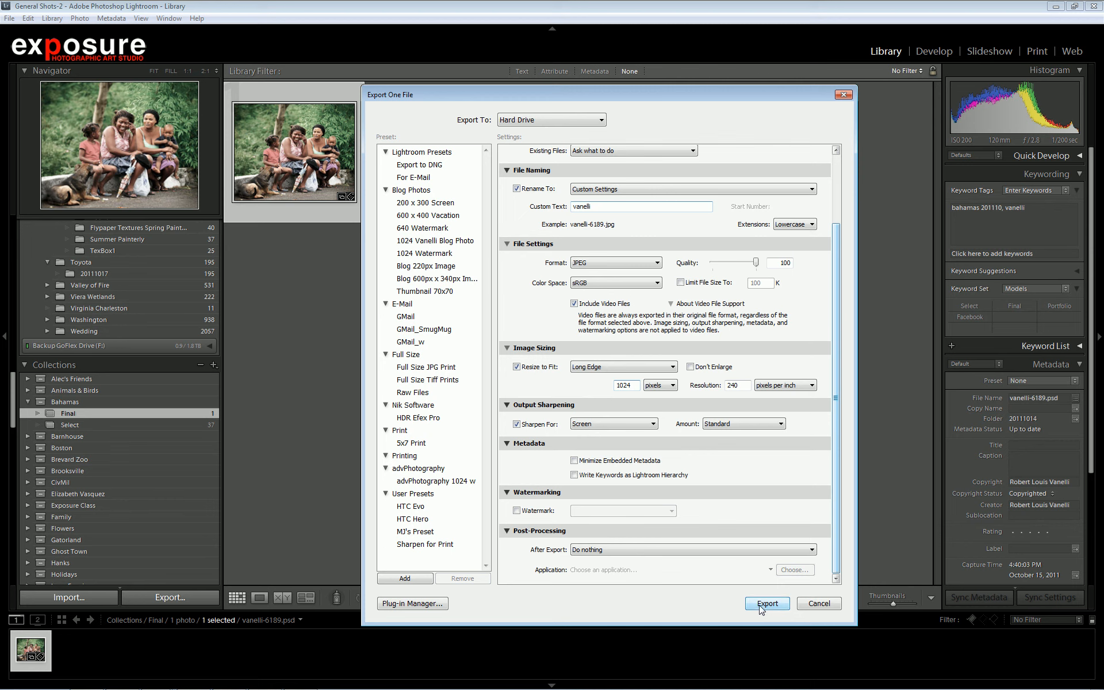
left_click(819, 603)
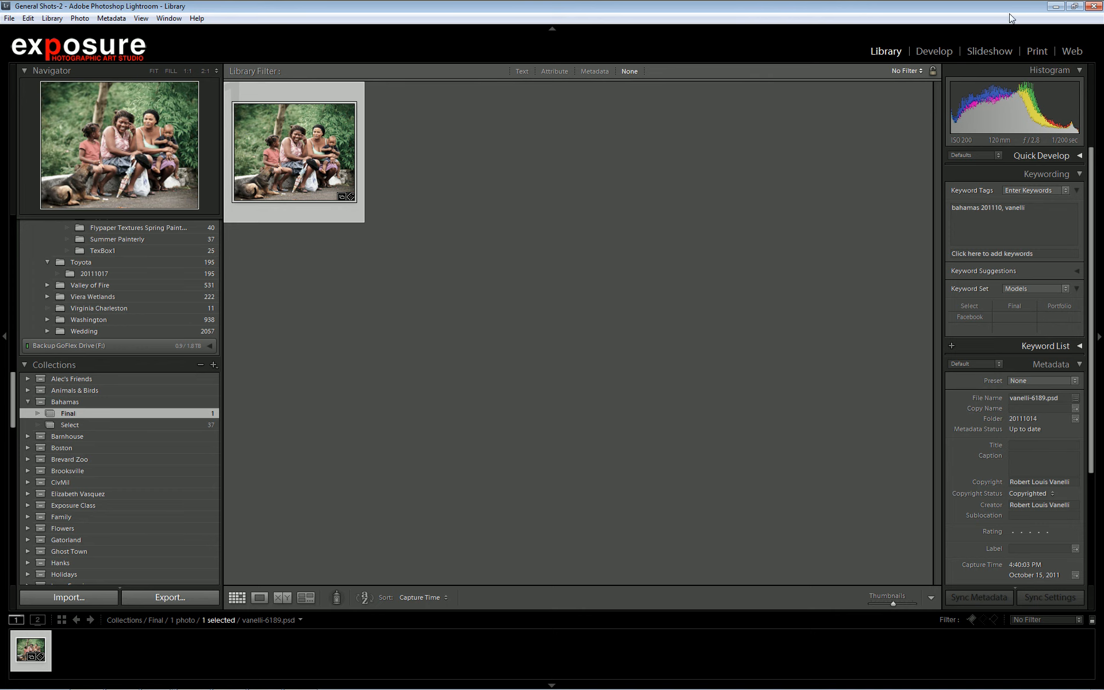
Minimize Lightroom, open Gmail in the browser and start a new message addressed to the SmugMug email-upload address
left_click(1055, 6)
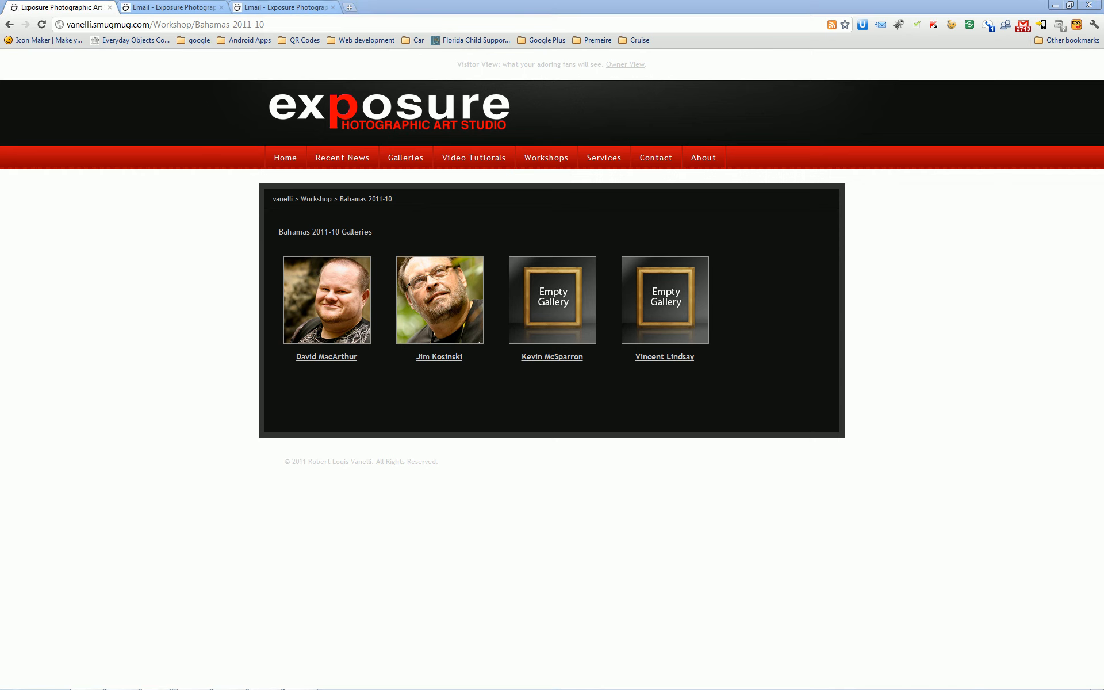
left_click(1023, 25)
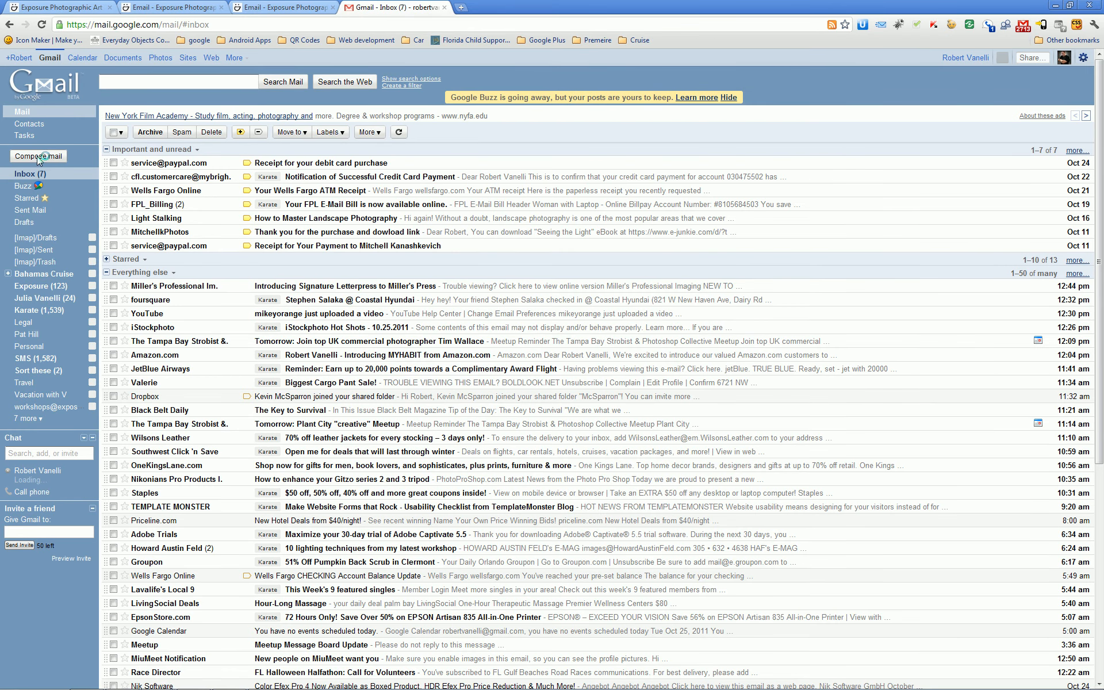
left_click(37, 157)
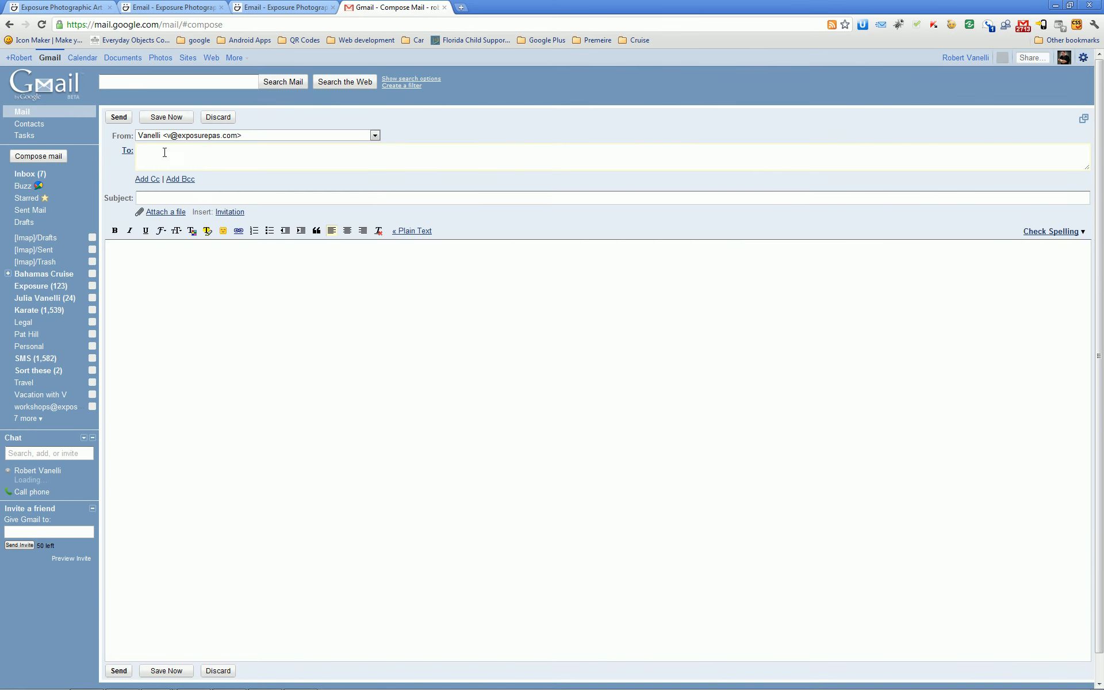
type("email")
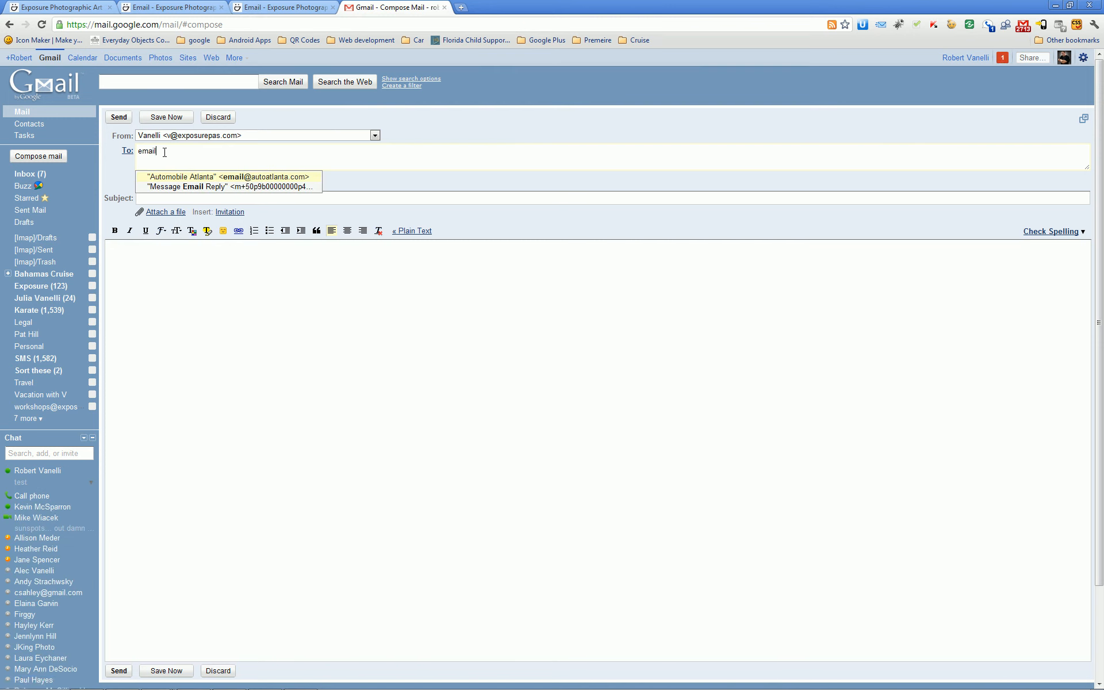
key("BackSpace")
key("BackSpace")
key("BackSpace")
key("BackSpace")
key("BackSpace")
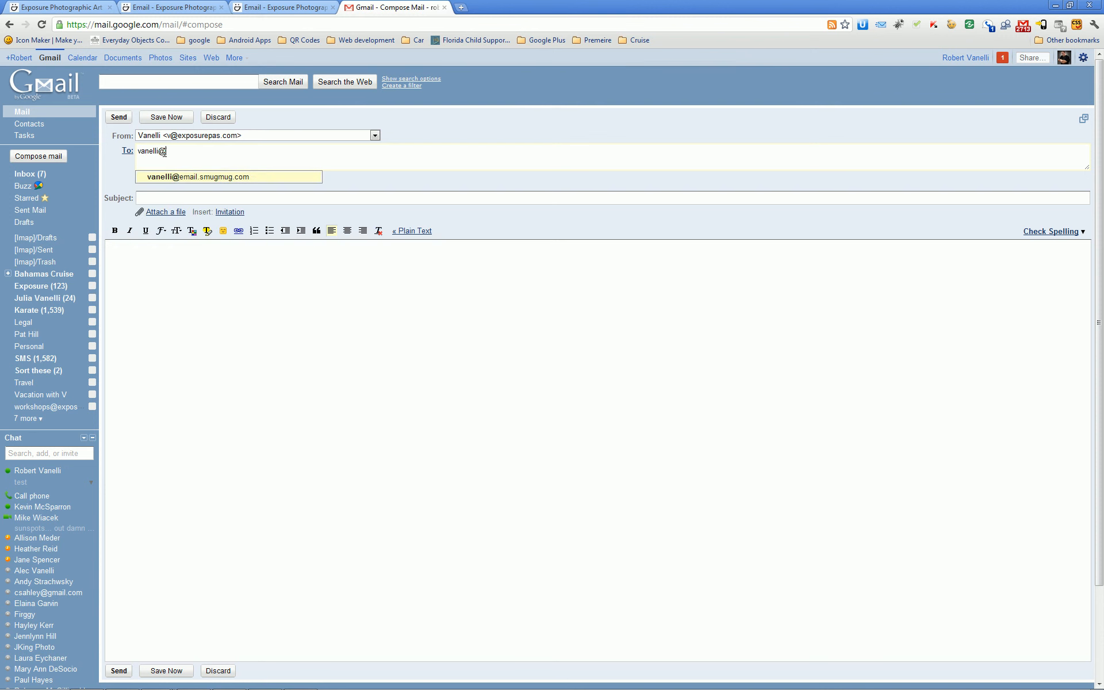
left_click(217, 178)
Enter the SmugMug upload PIN as the message subject and move on to the empty message body
left_click(170, 194)
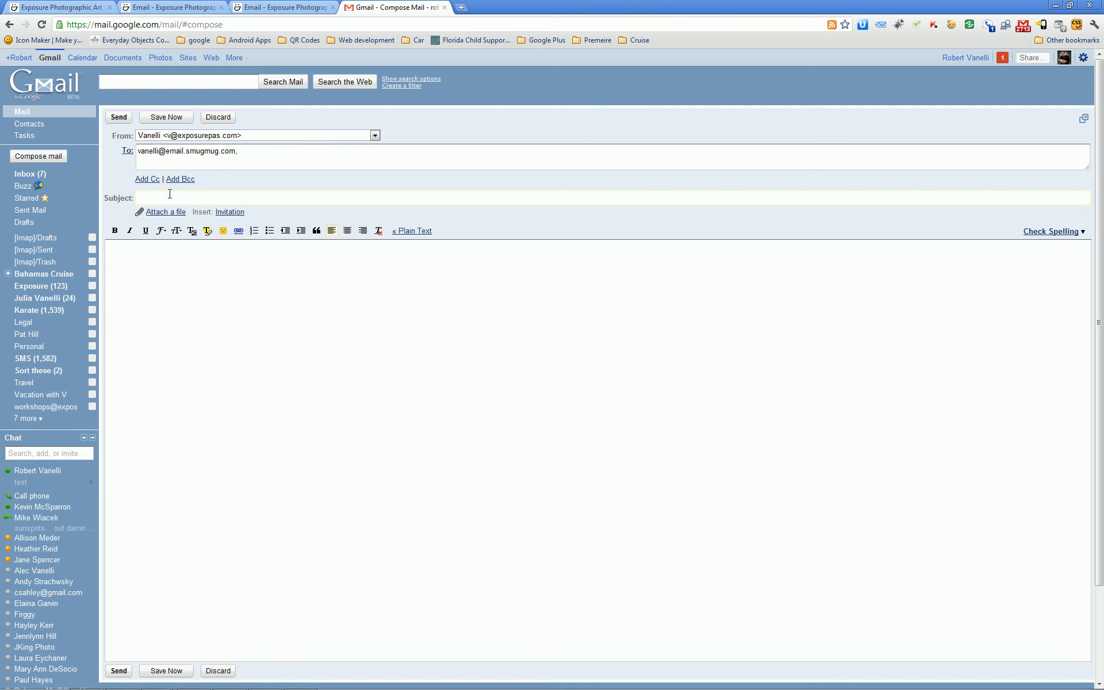
left_click(141, 254)
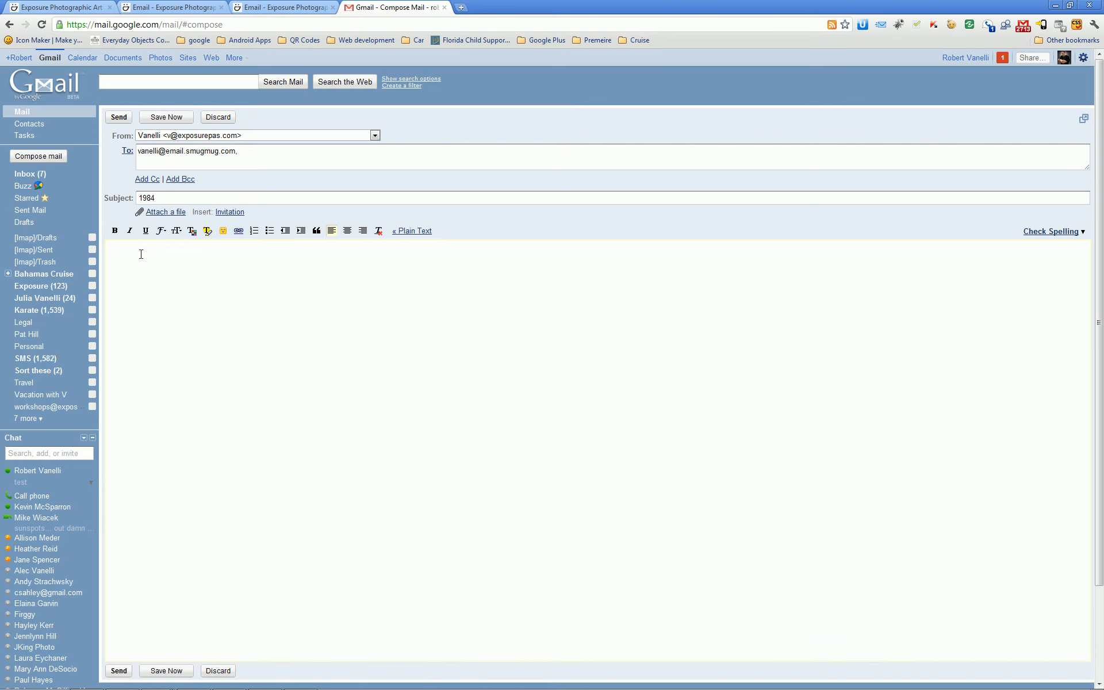
Show the first photo in the SmugMug Email gallery and cancel editing its keywords
left_click(172, 7)
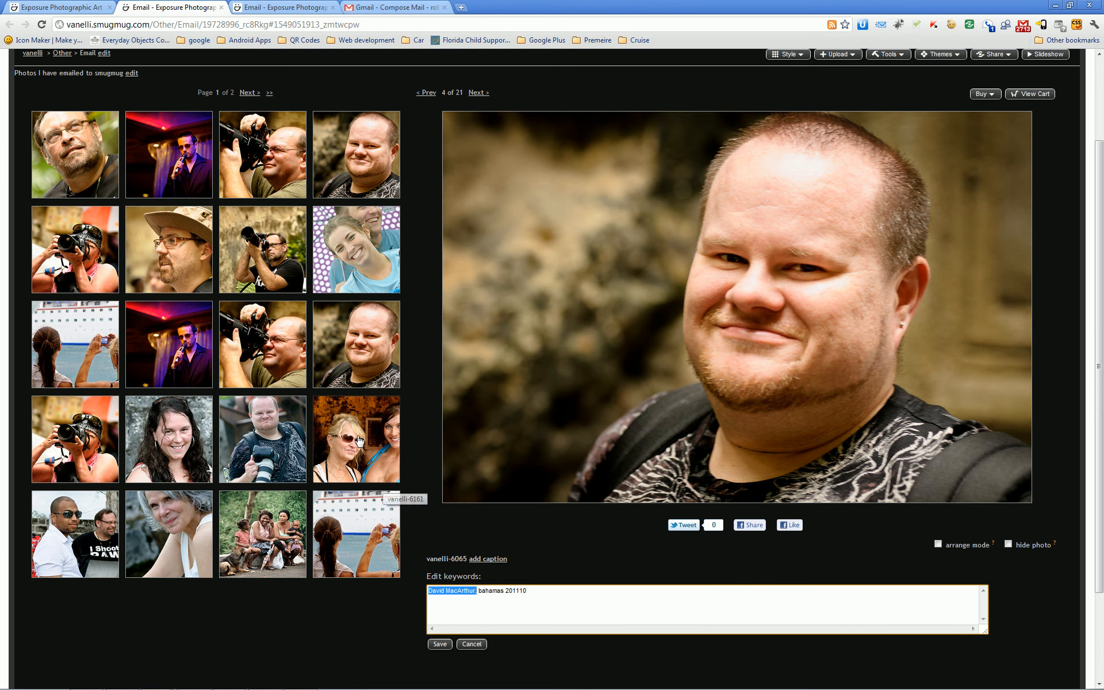
left_click(96, 147)
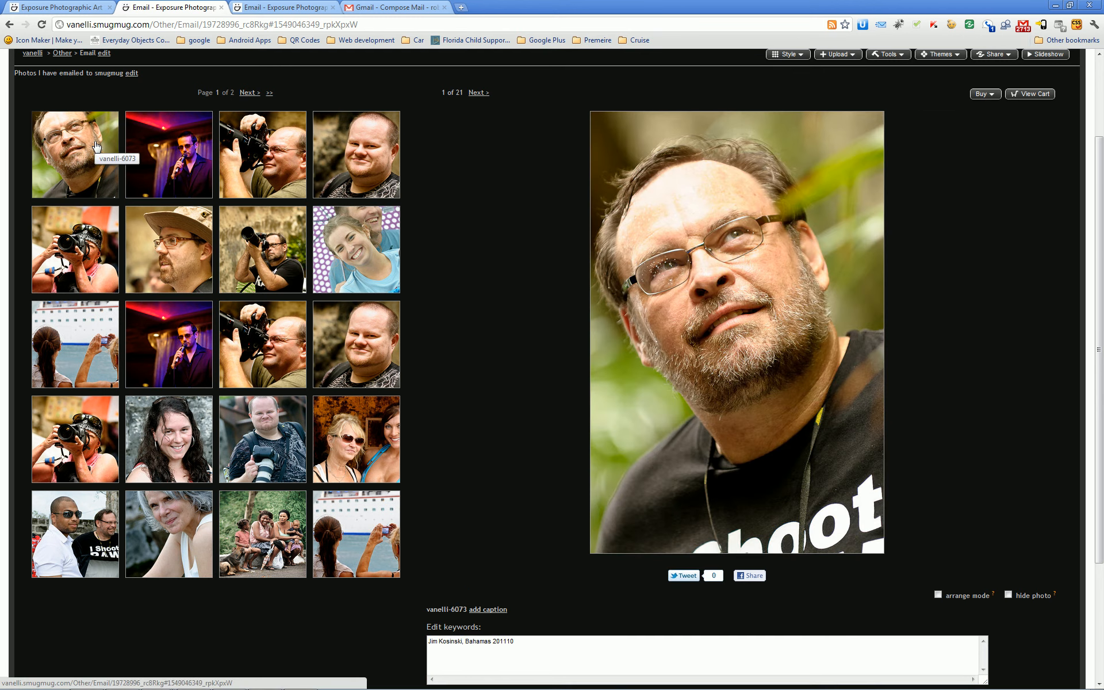
scroll(546, 527, "down", 3)
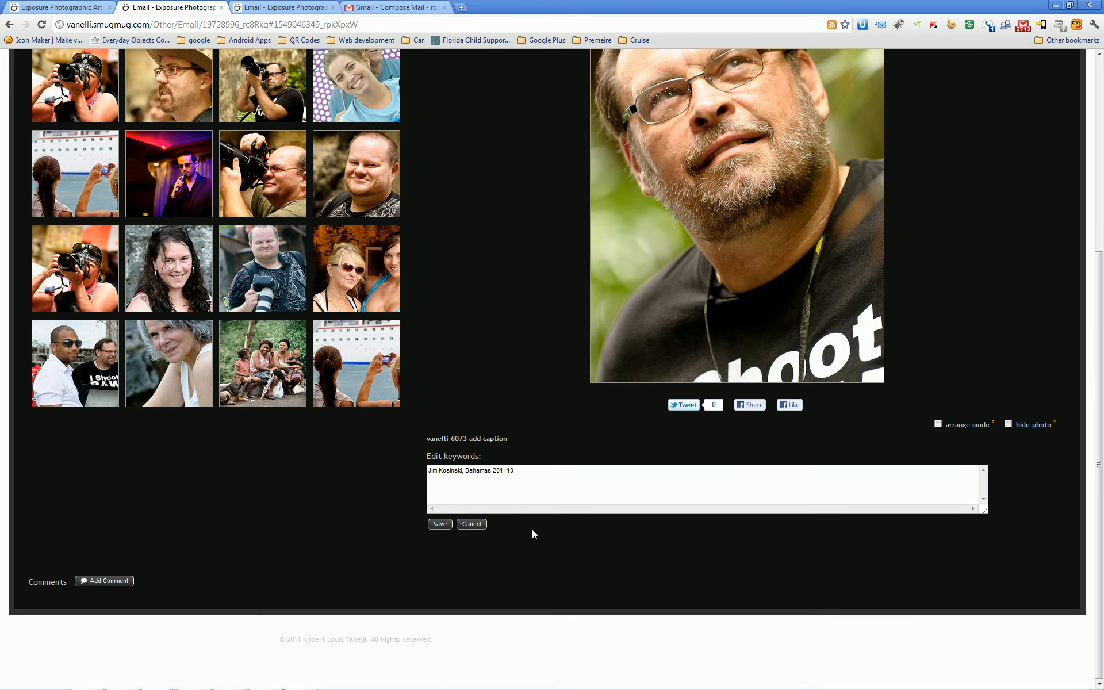
left_click(463, 523)
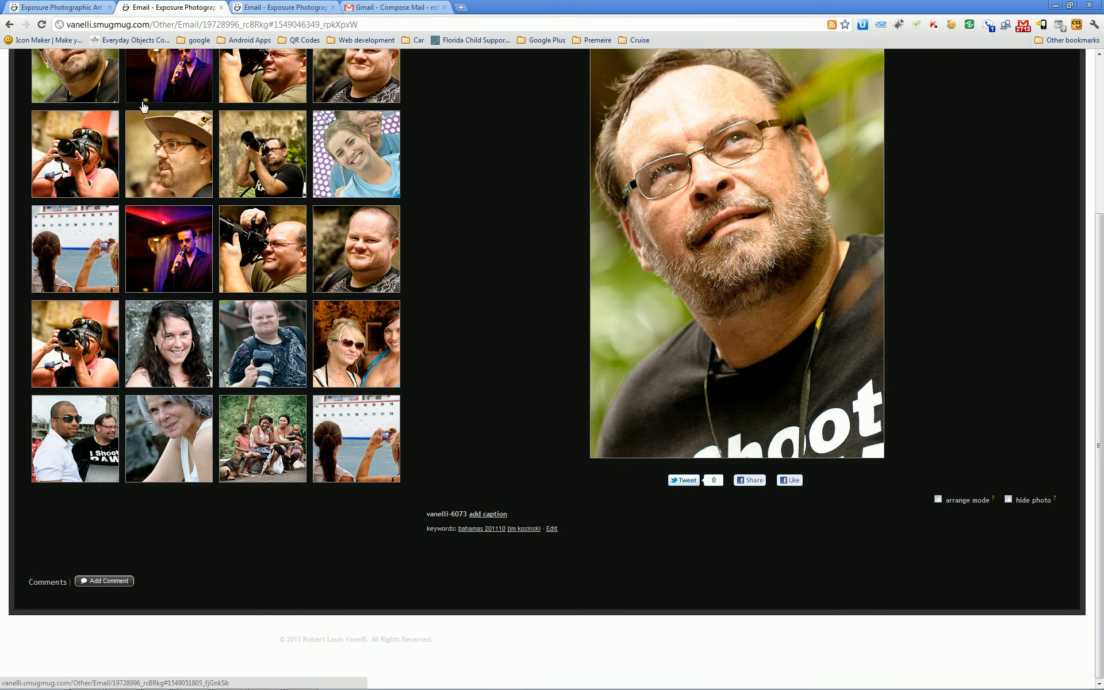
Go through the Email gallery photos from the second to the seventh, examining the keywords of each
left_click(156, 80)
left_click(239, 111)
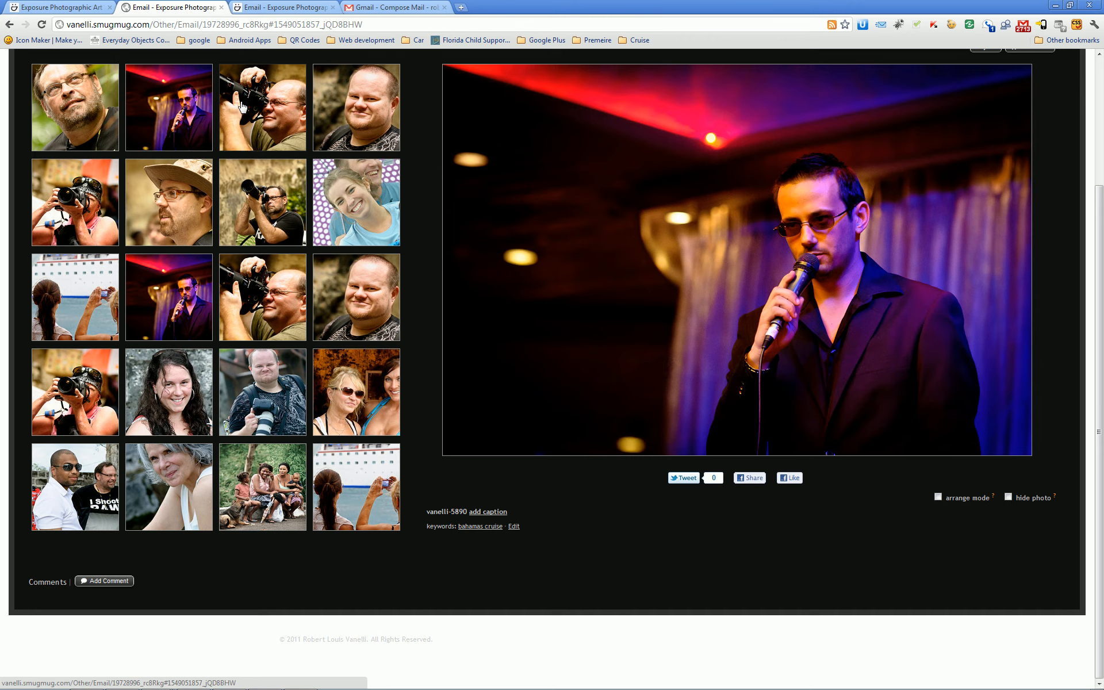
left_click(353, 115)
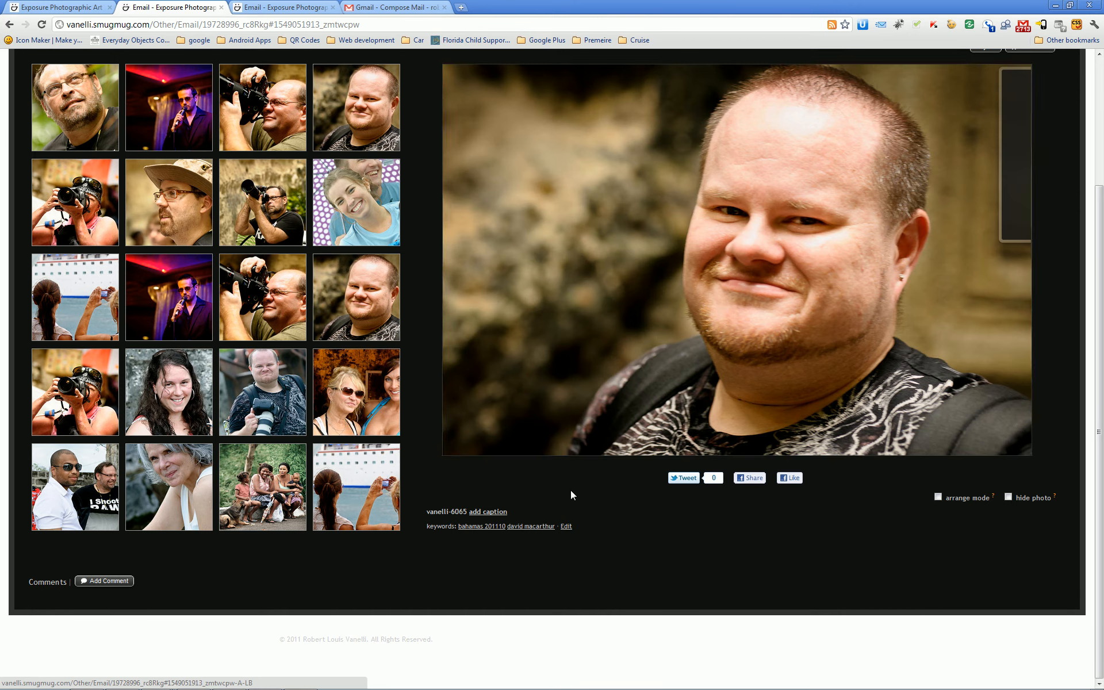
left_click(74, 208)
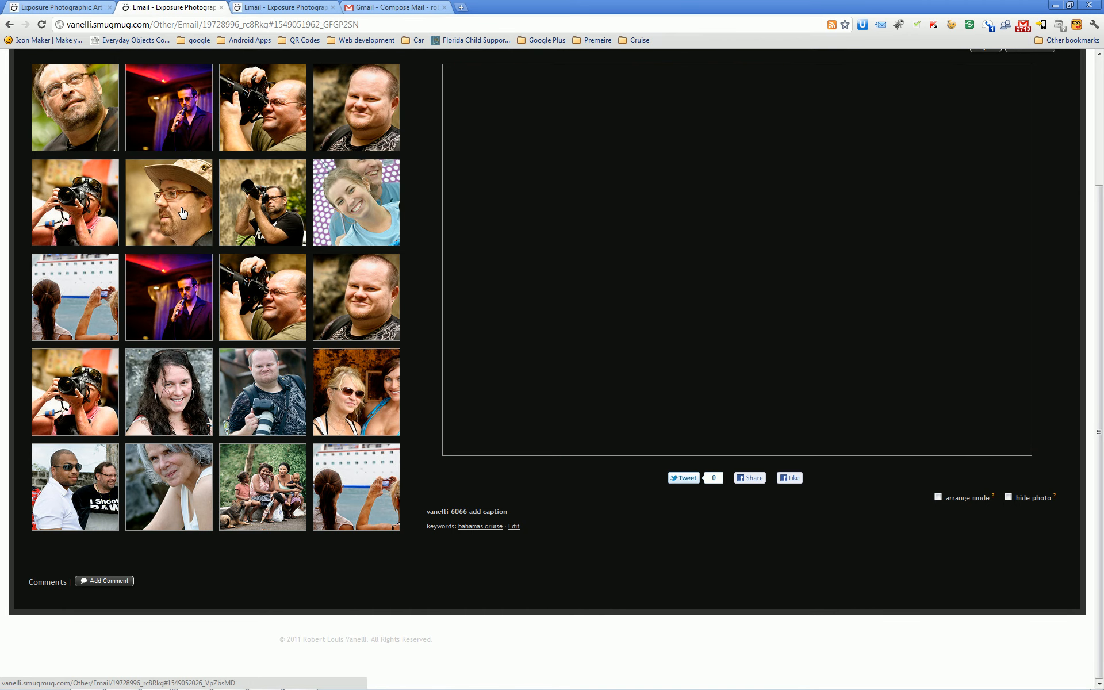
left_click(168, 202)
left_click(253, 211)
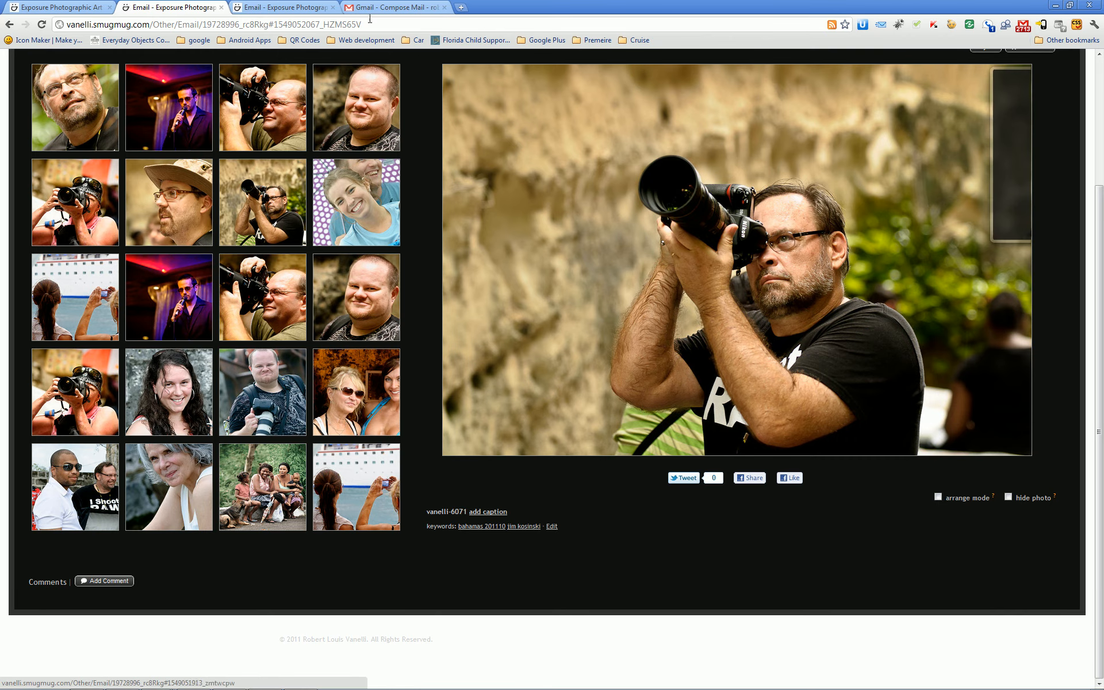
Check the Gmail draft, then examine the first photo's keywords in the other open copy of the Email gallery
left_click(370, 10)
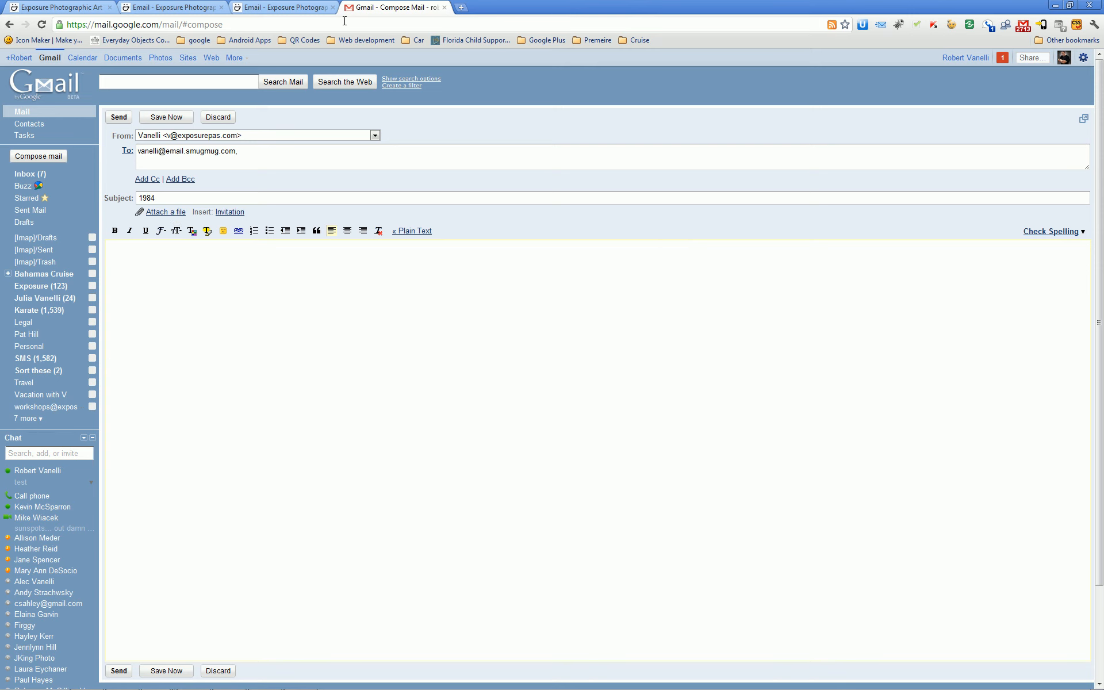
left_click(307, 7)
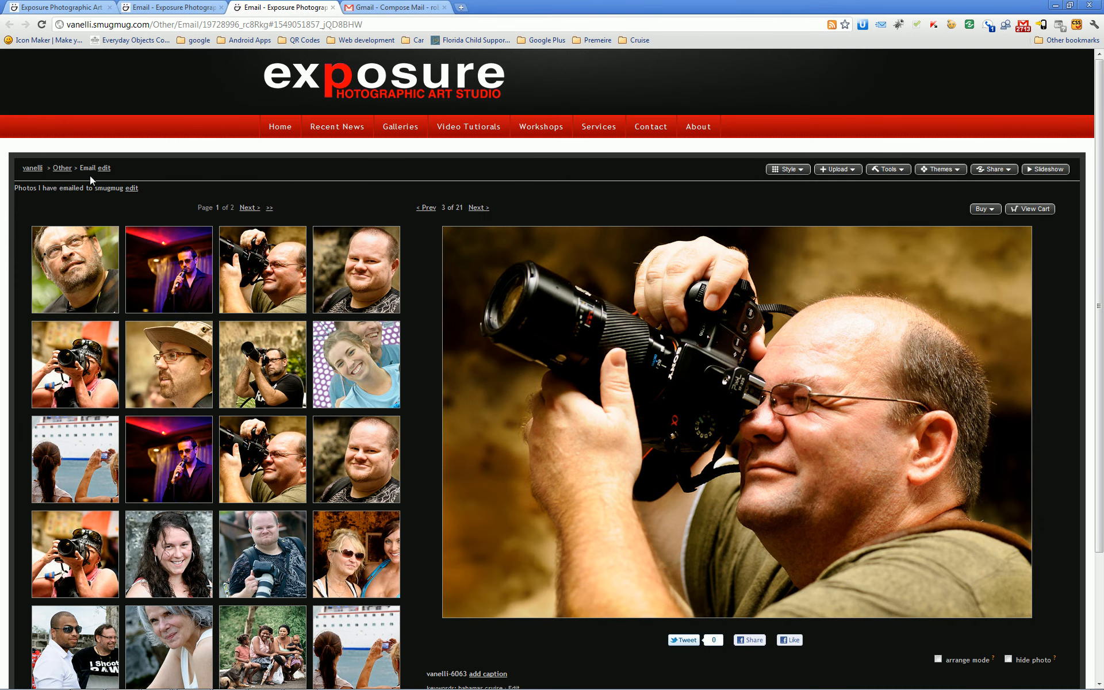
mouse_move(468, 387)
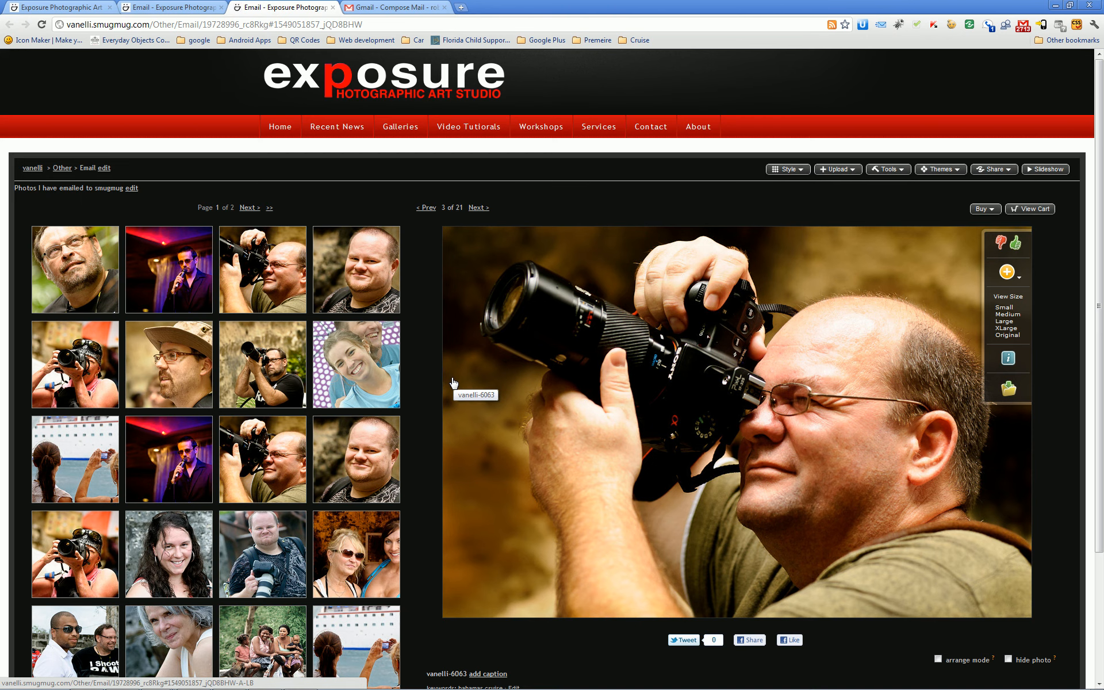
scroll(453, 383, "down", 1)
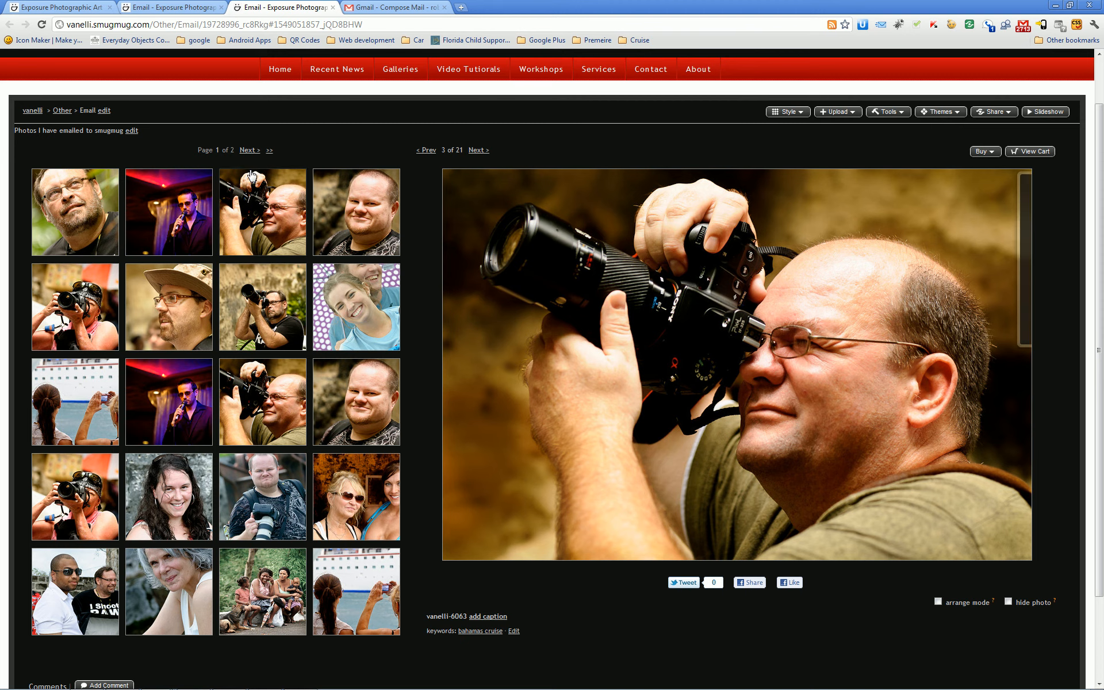
left_click(65, 227)
scroll(542, 520, "down", 3)
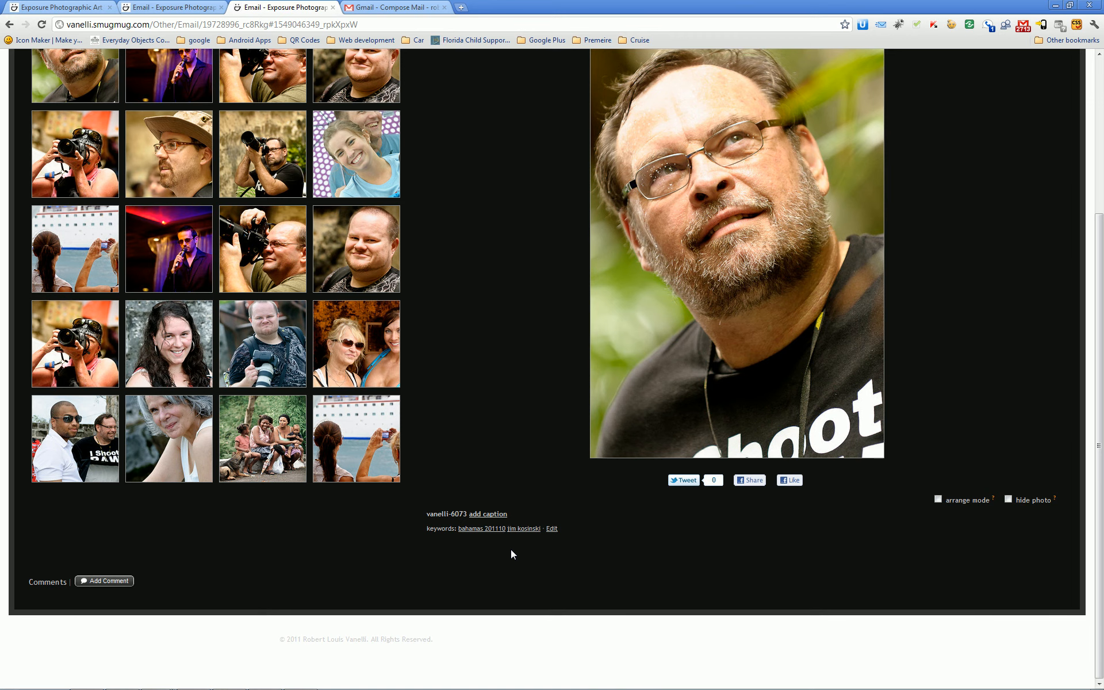
scroll(512, 554, "up", 4)
Go from the site's home page through Galleries and Workshop to the Bahamas 2011-10 sub-category
left_click(38, 170)
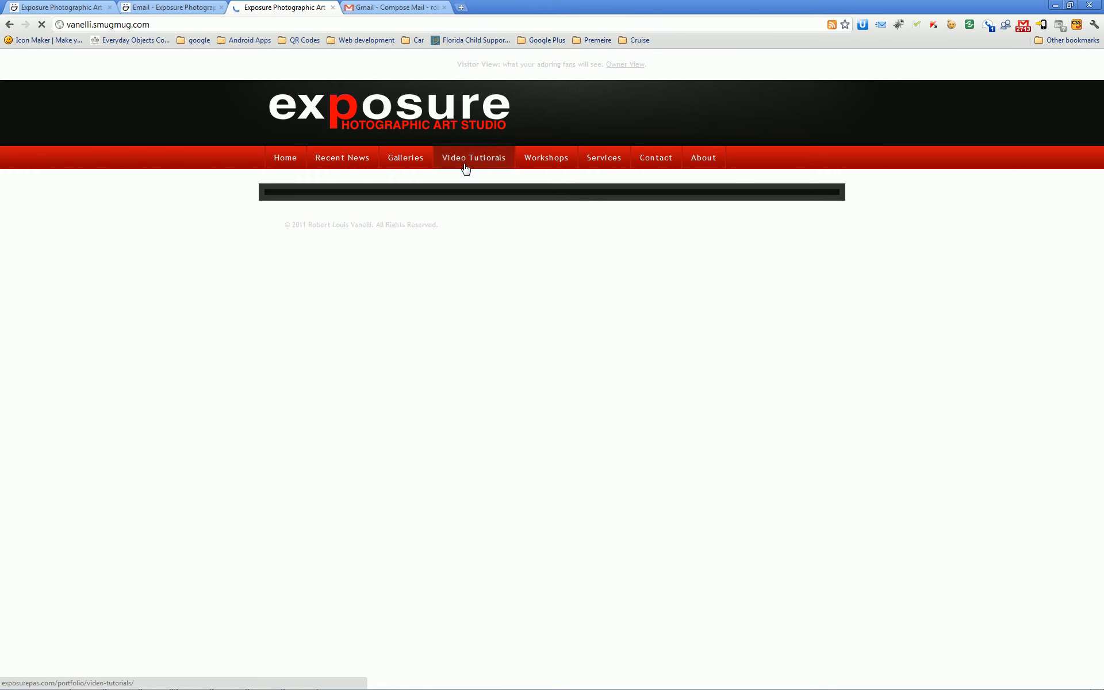
left_click(414, 160)
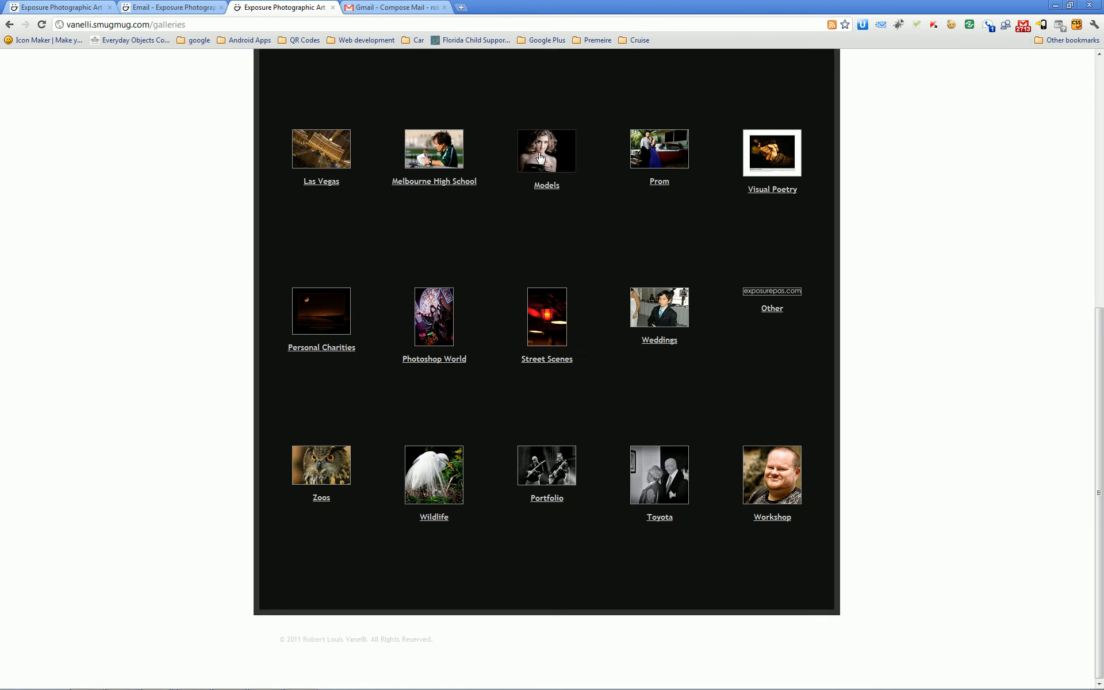
left_click(772, 518)
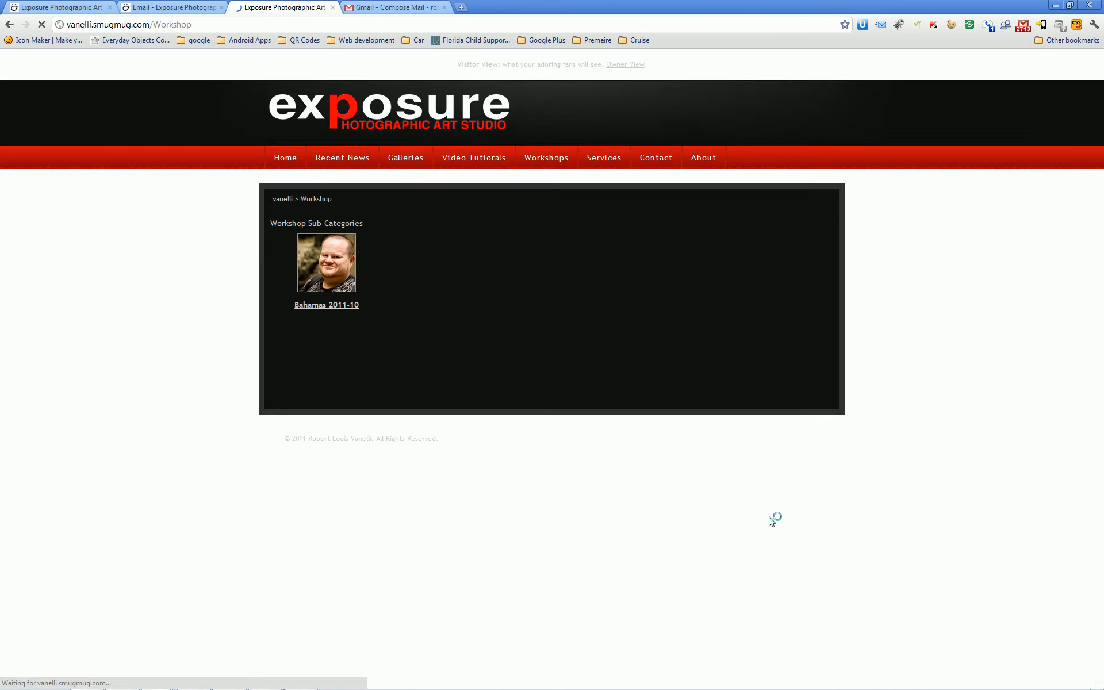
left_click(309, 258)
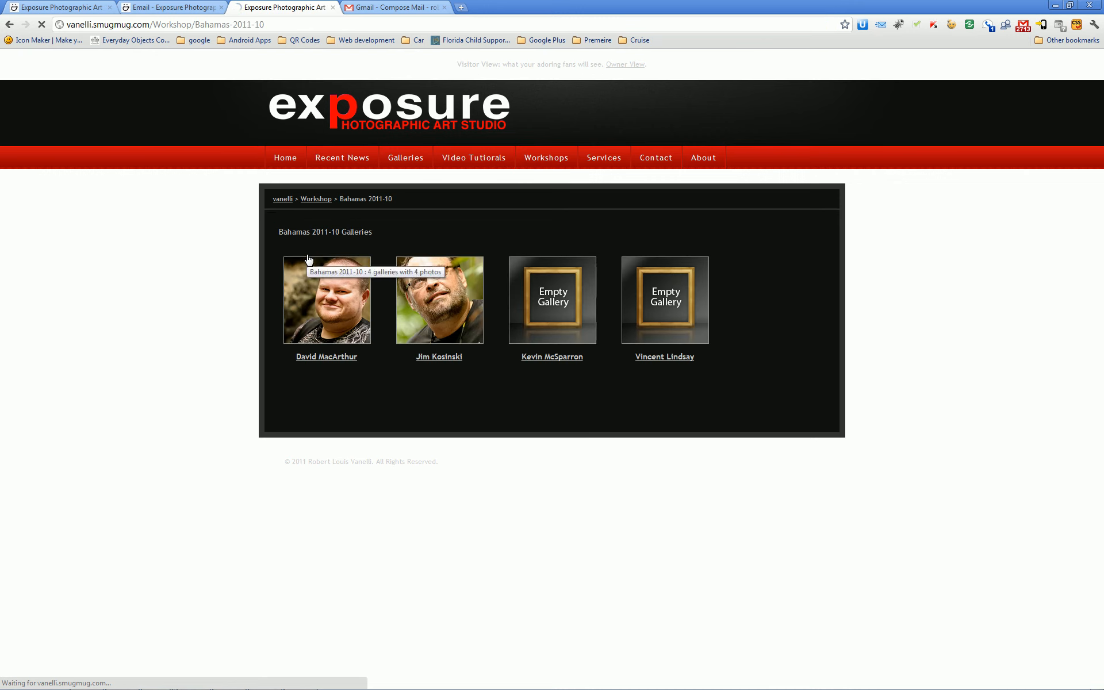